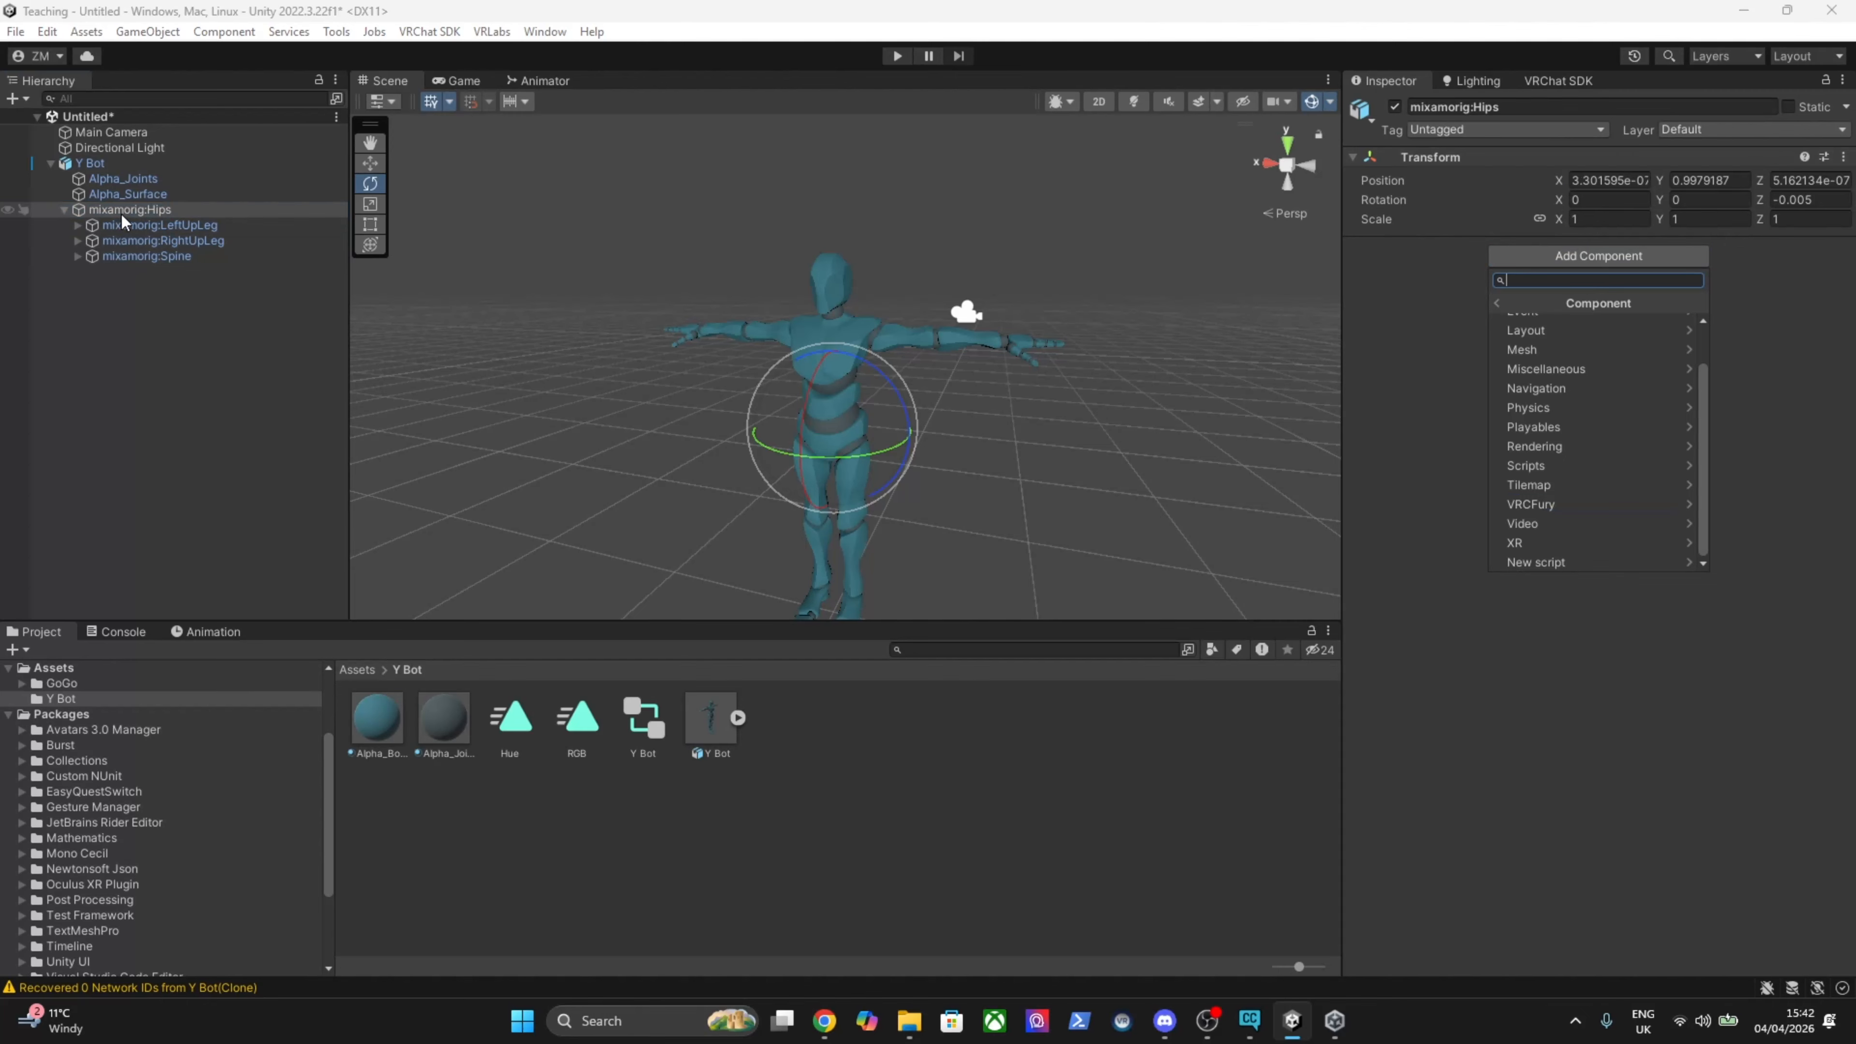
Add a VRC Phys Bone component to the mixamorig:Hips bone of Y Bot.
left_click(150, 180)
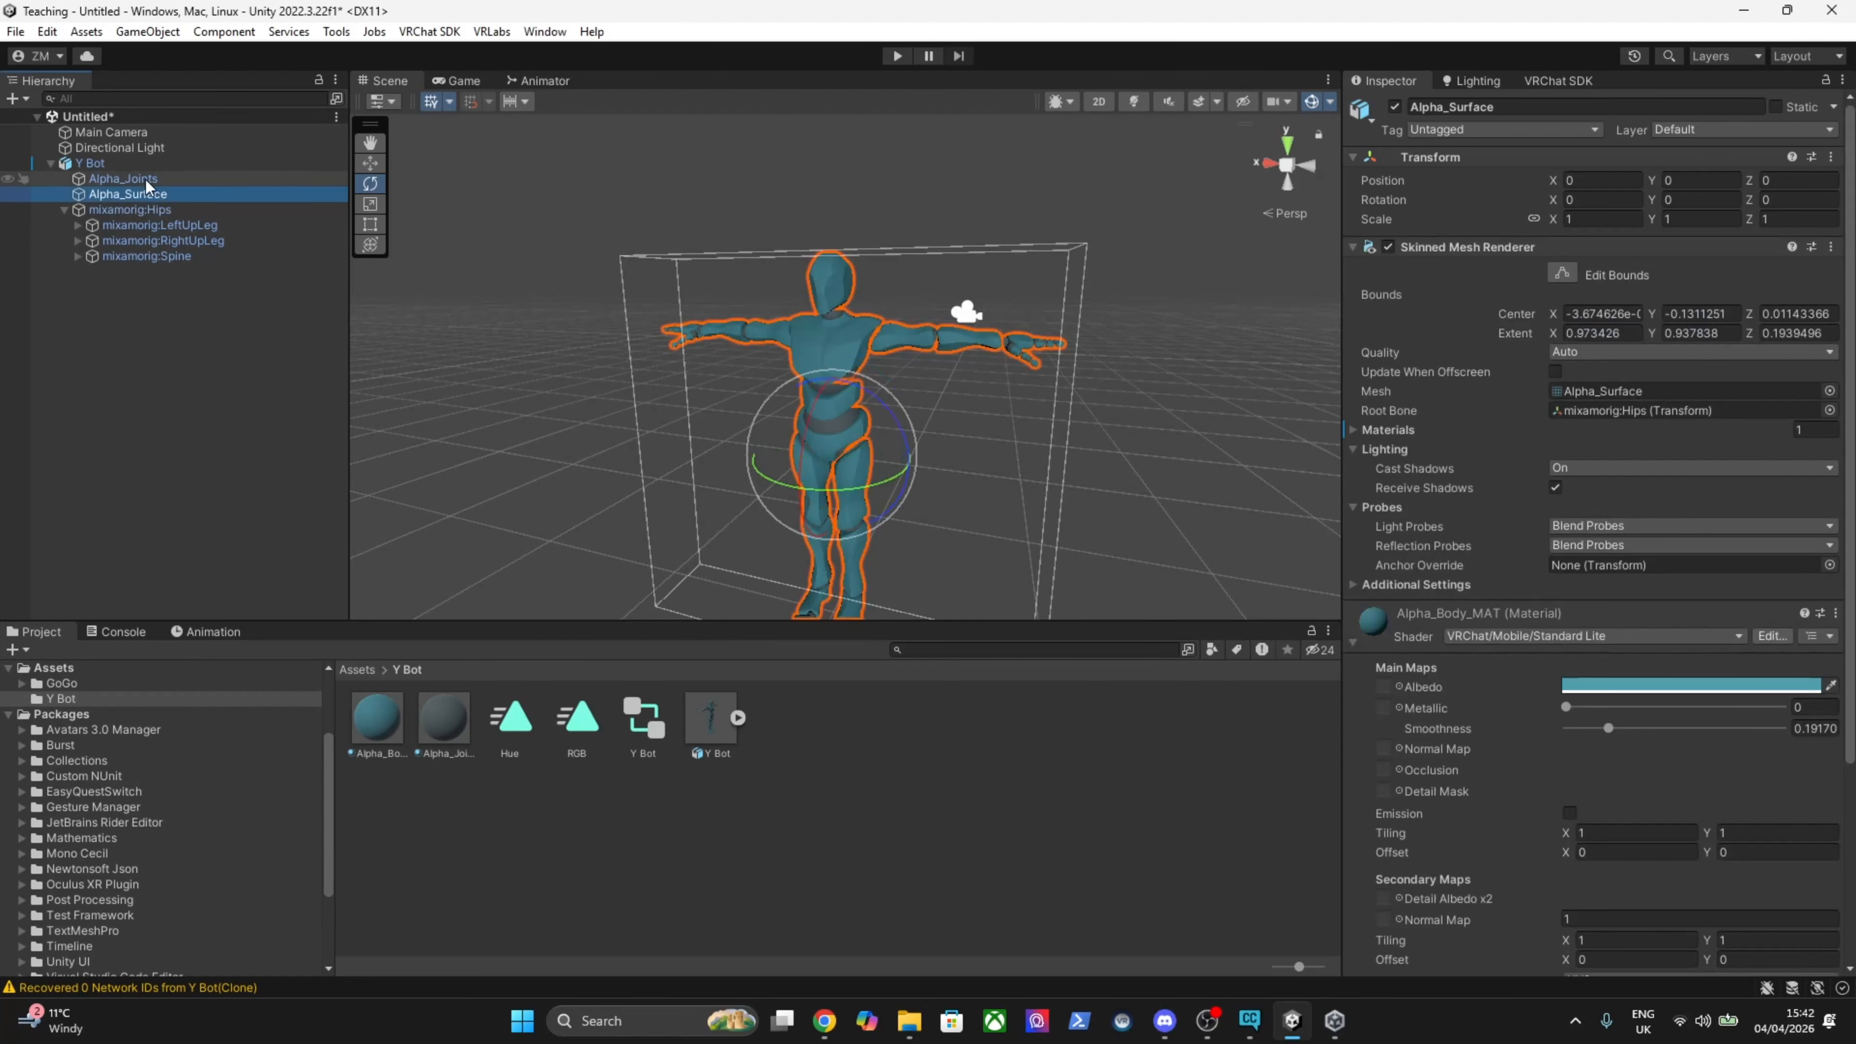
left_click(163, 212)
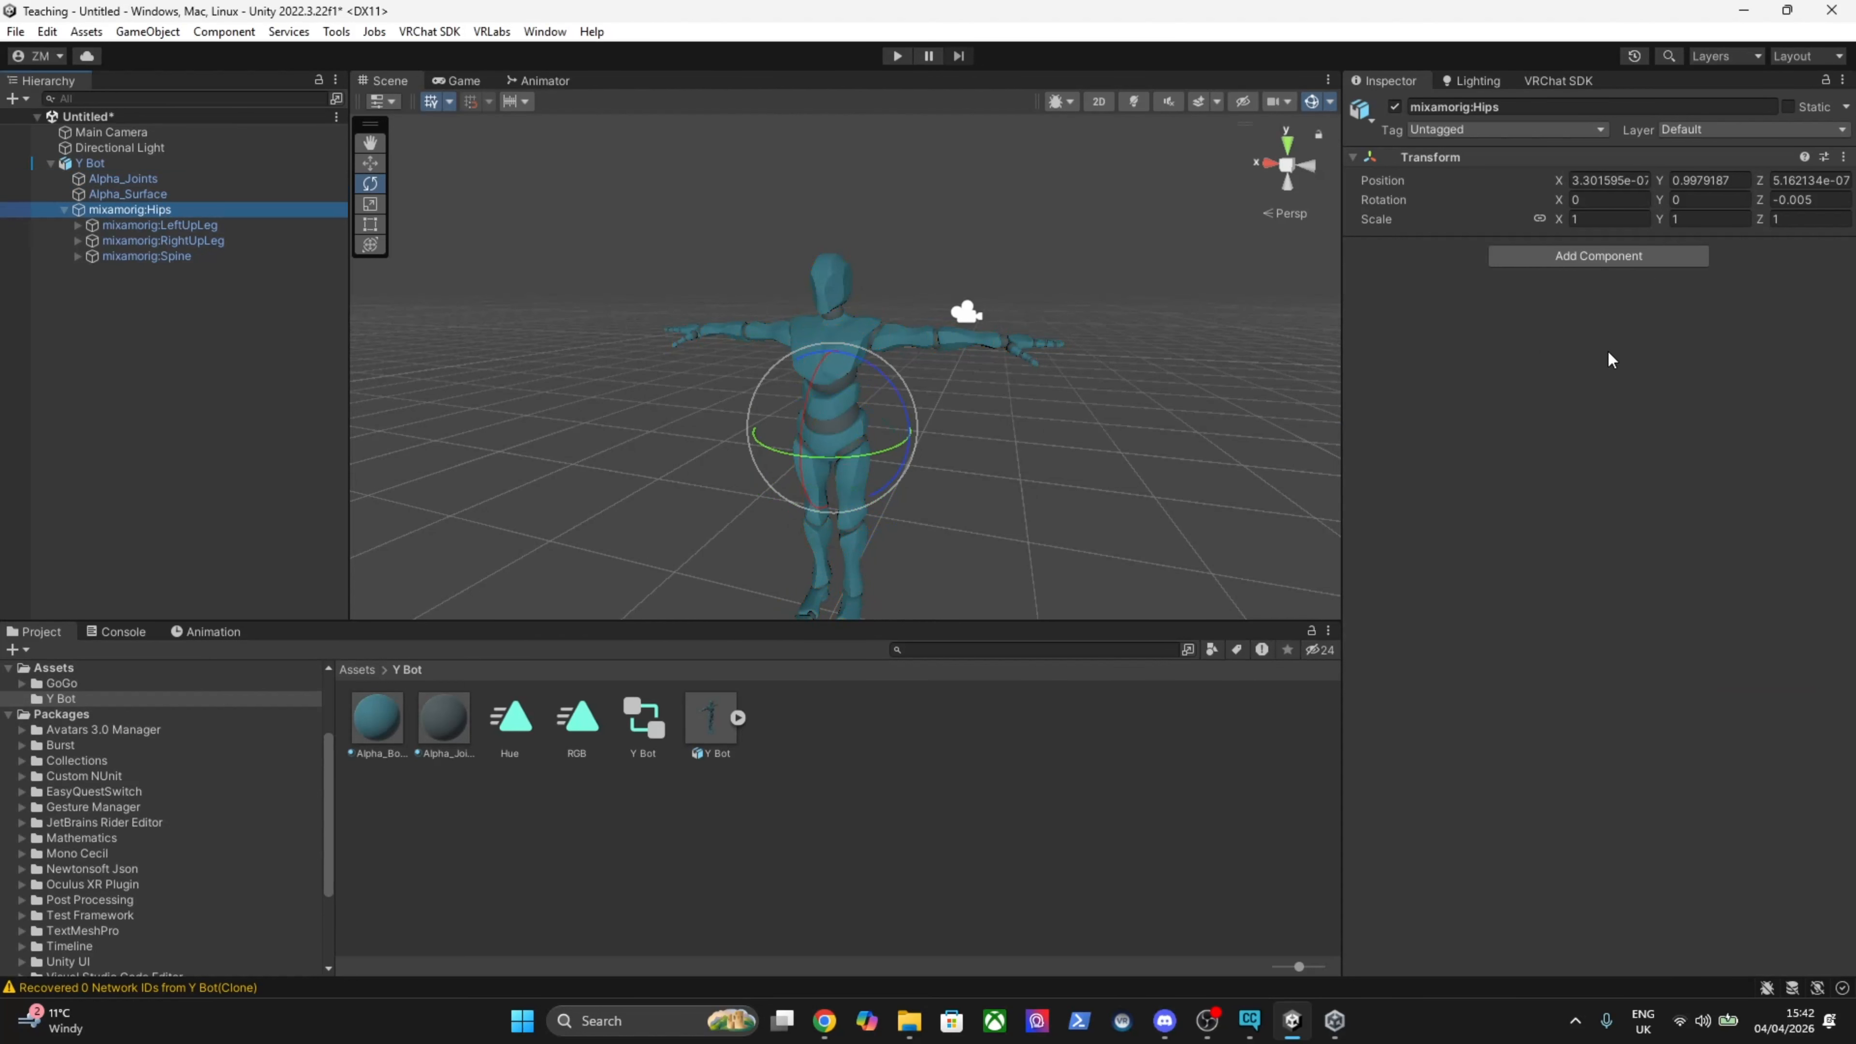
left_click(1631, 260)
type("phys")
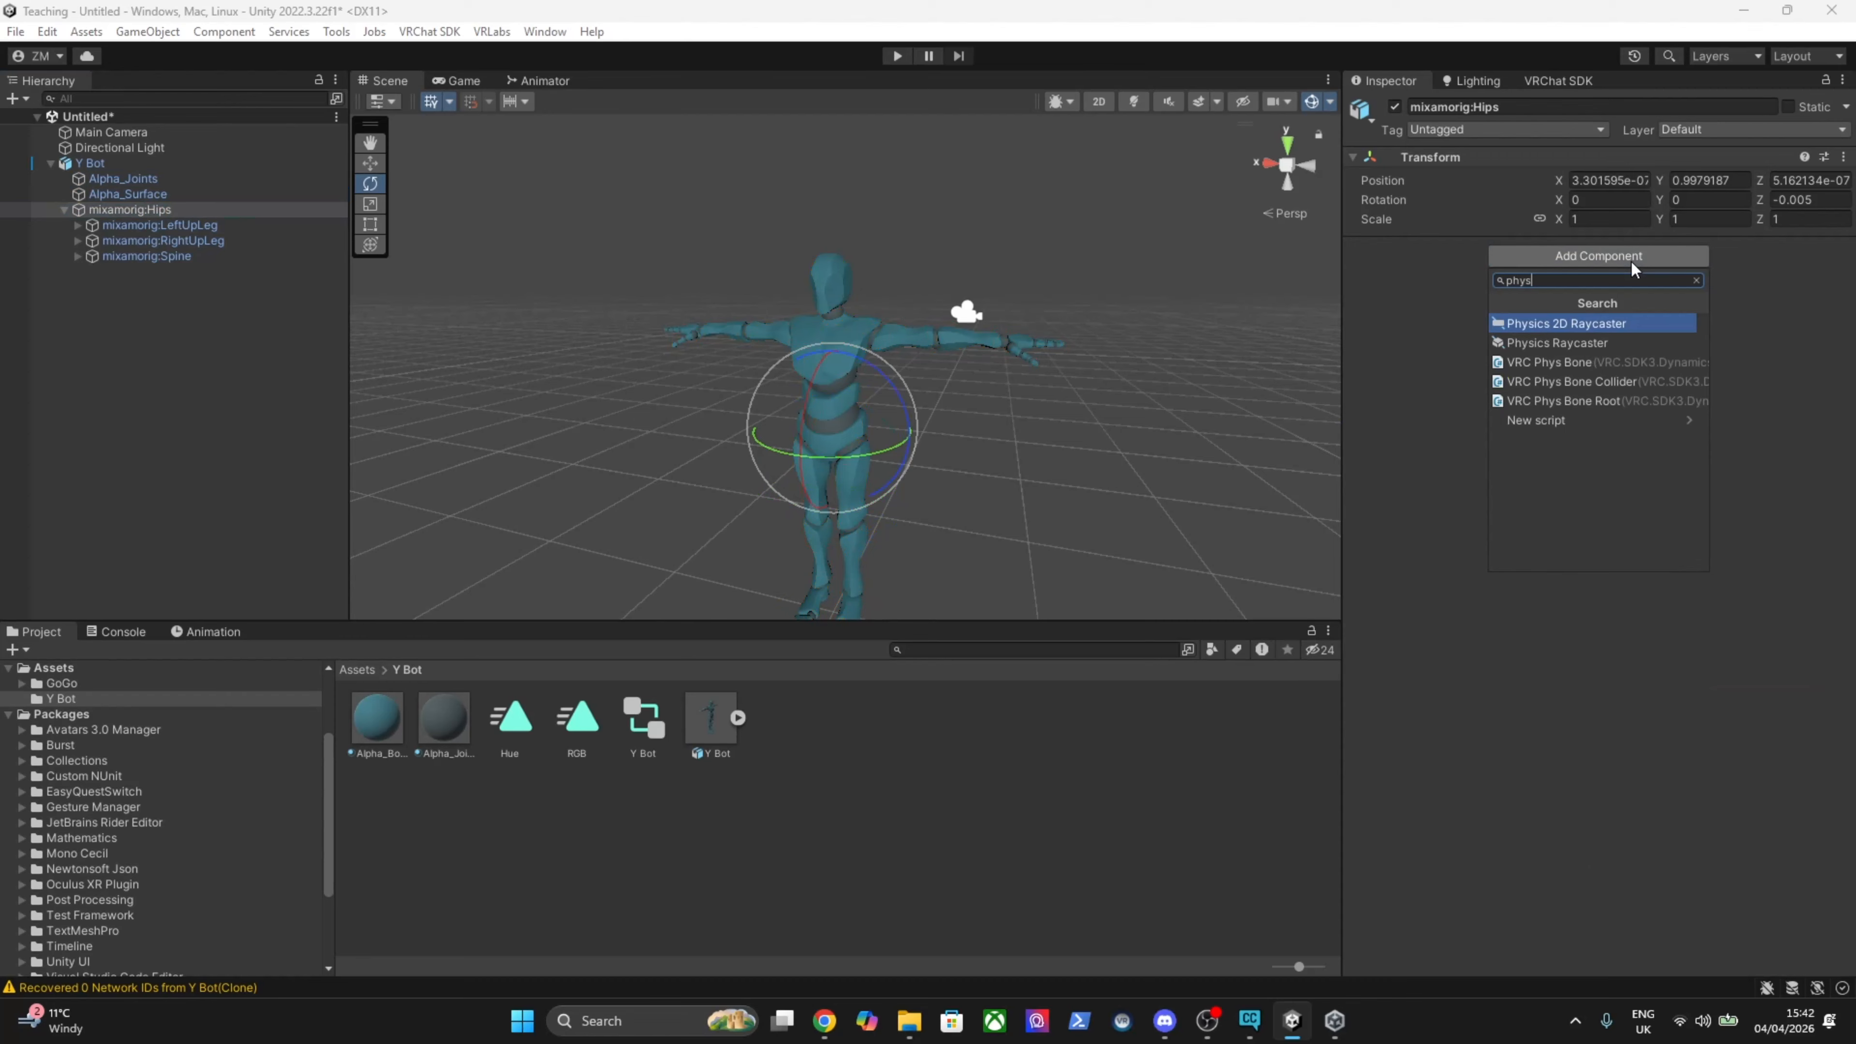
left_click(1664, 363)
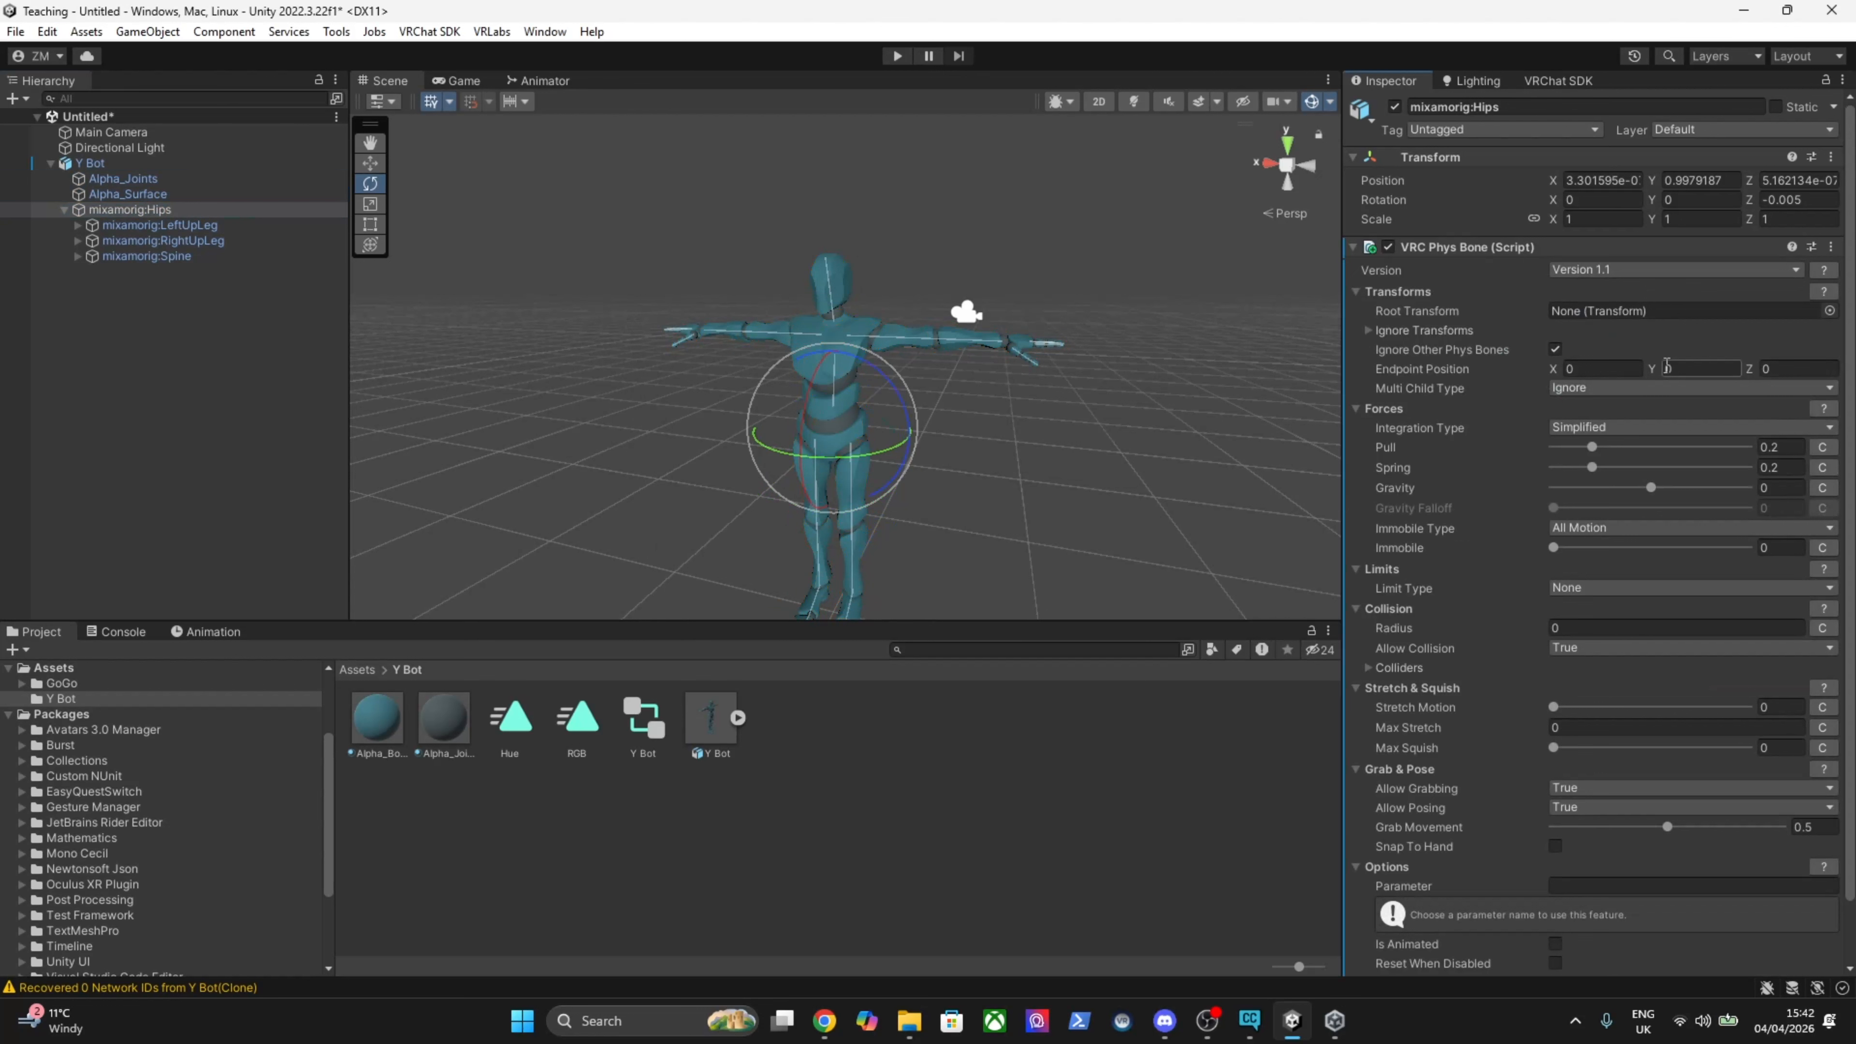
Assign mixamorig:Hips as the Root Transform of its VRC Phys Bone component.
right_click_drag(1172, 337, 1296, 371)
key("w")
key("a")
key("f")
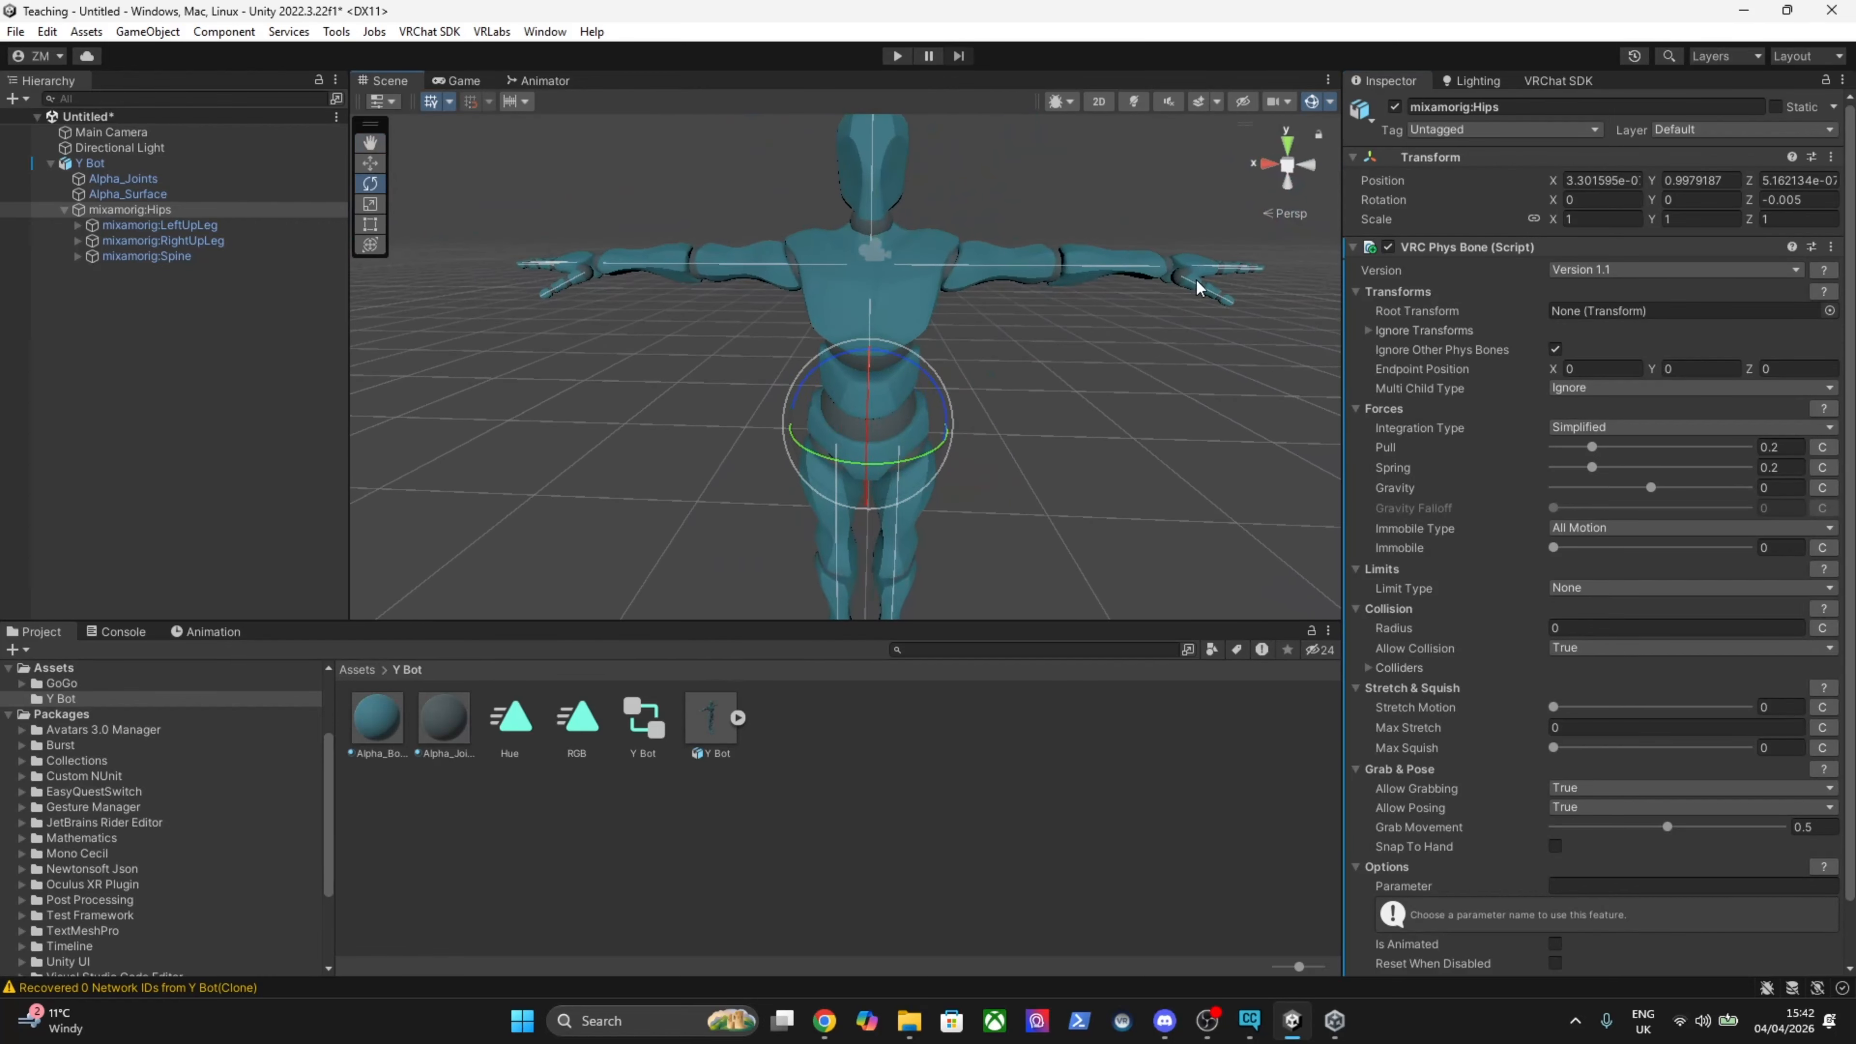
right_click_drag(911, 213, 947, 310)
key("s")
key("w")
key("s")
key("w")
left_click_drag(161, 212, 1644, 321)
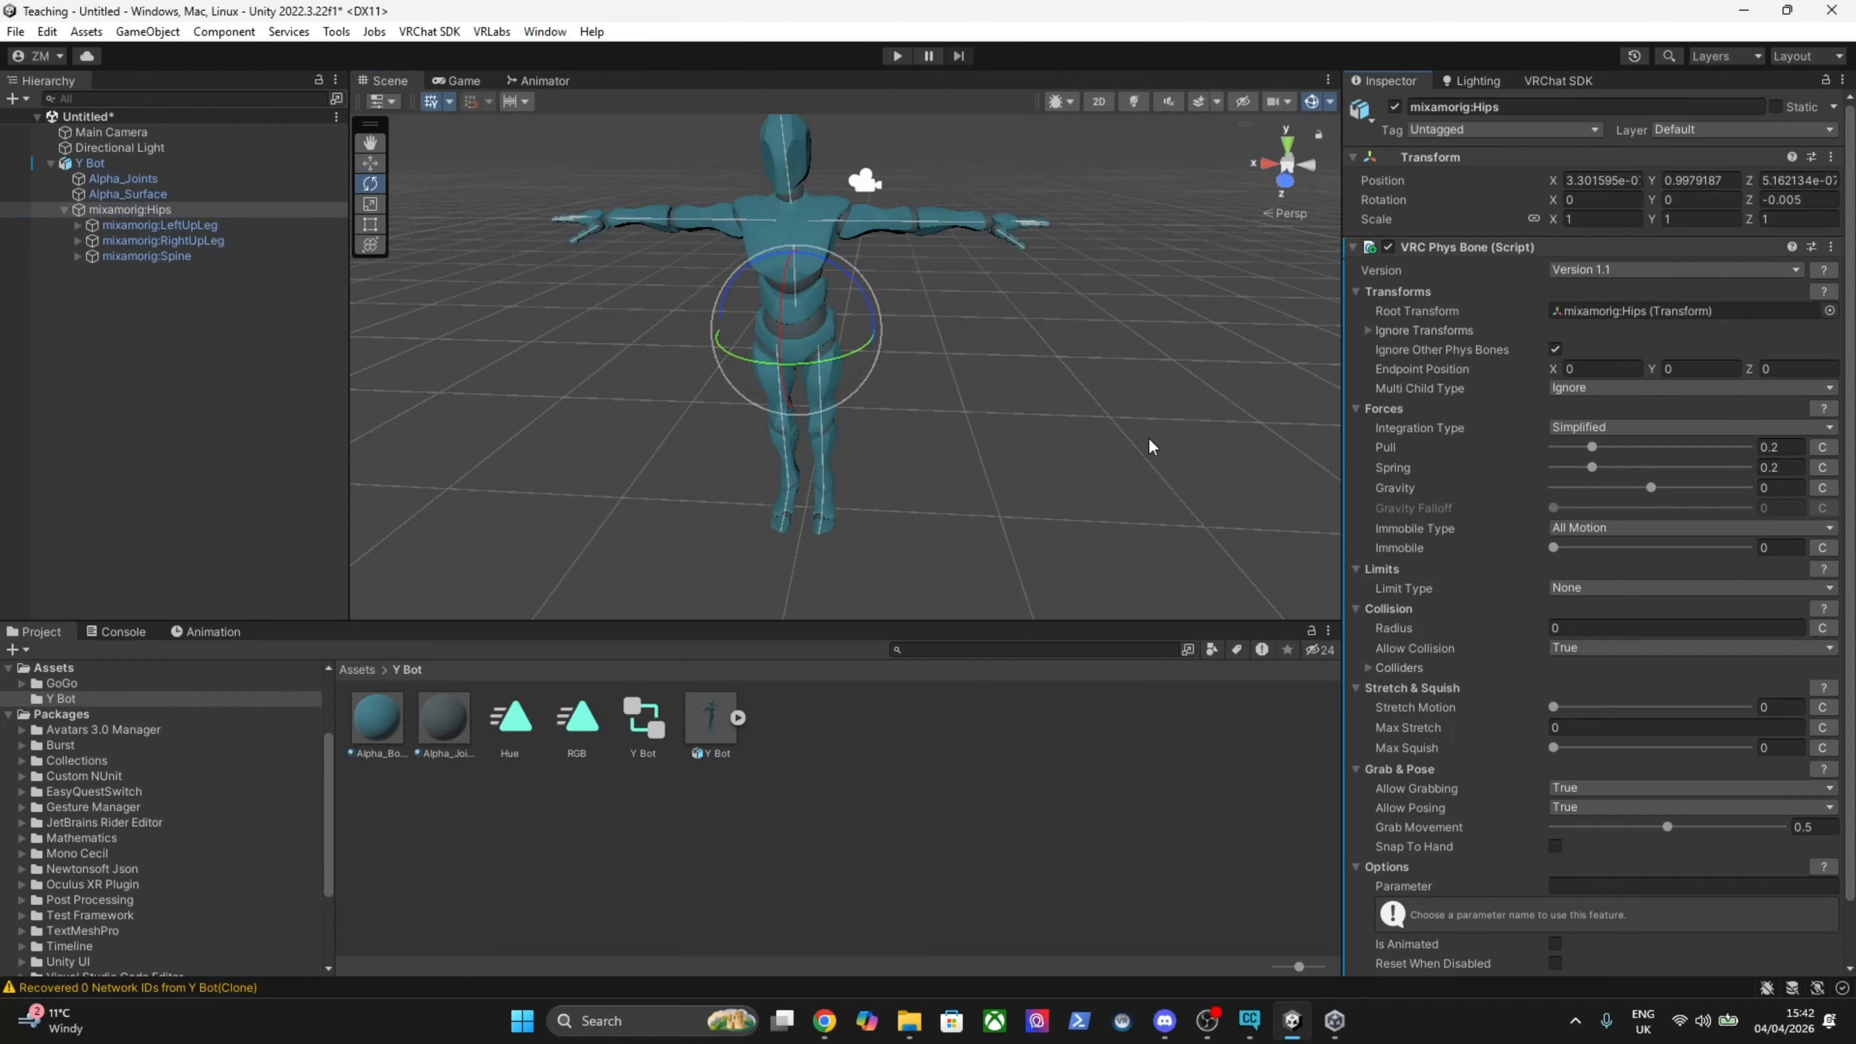
Start play mode and inspect the Y Bot avatar in the Scene view.
right_click_drag(988, 436, 963, 379)
key("w")
key("s")
left_click(897, 56)
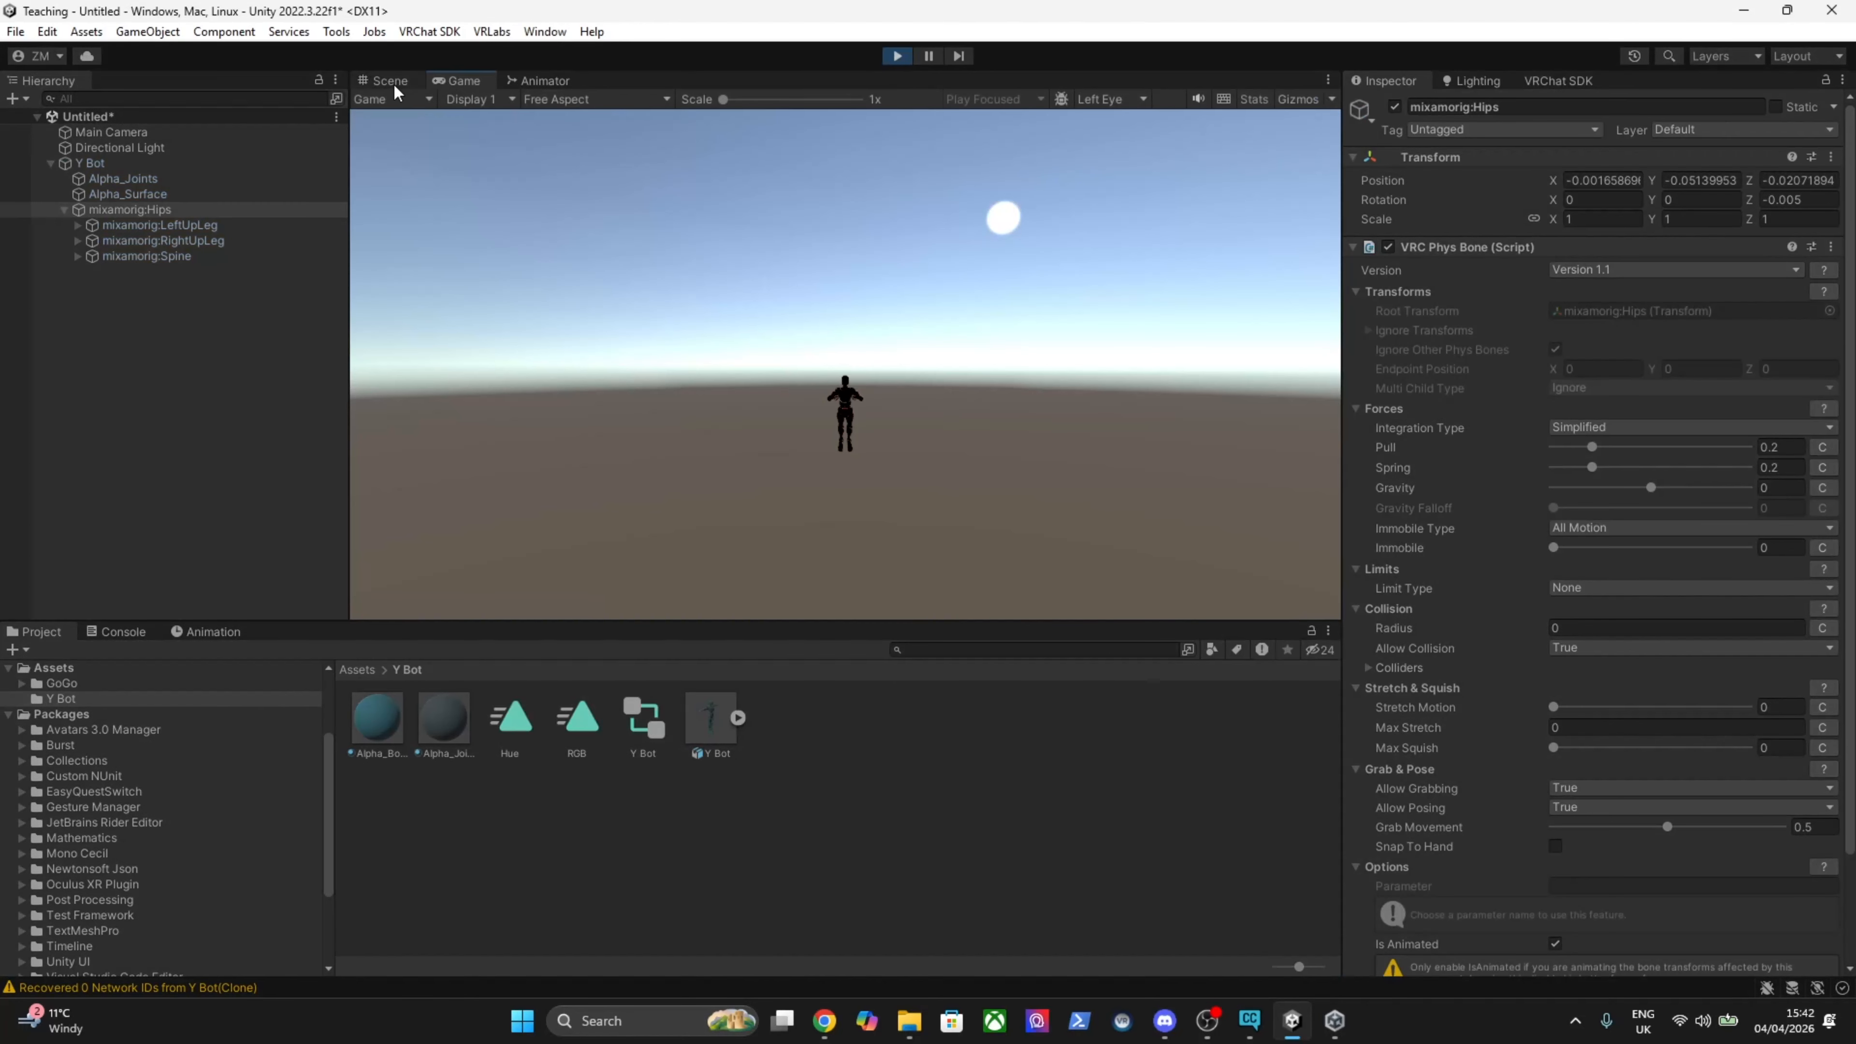
left_click(390, 82)
key("w")
right_click_drag(1109, 320, 982, 318)
key("s")
key("w")
key("s")
Launch the Gesture Manager emulator to control the Y Bot avatar.
left_click(120, 165)
right_click_drag(747, 217, 704, 187)
key("s")
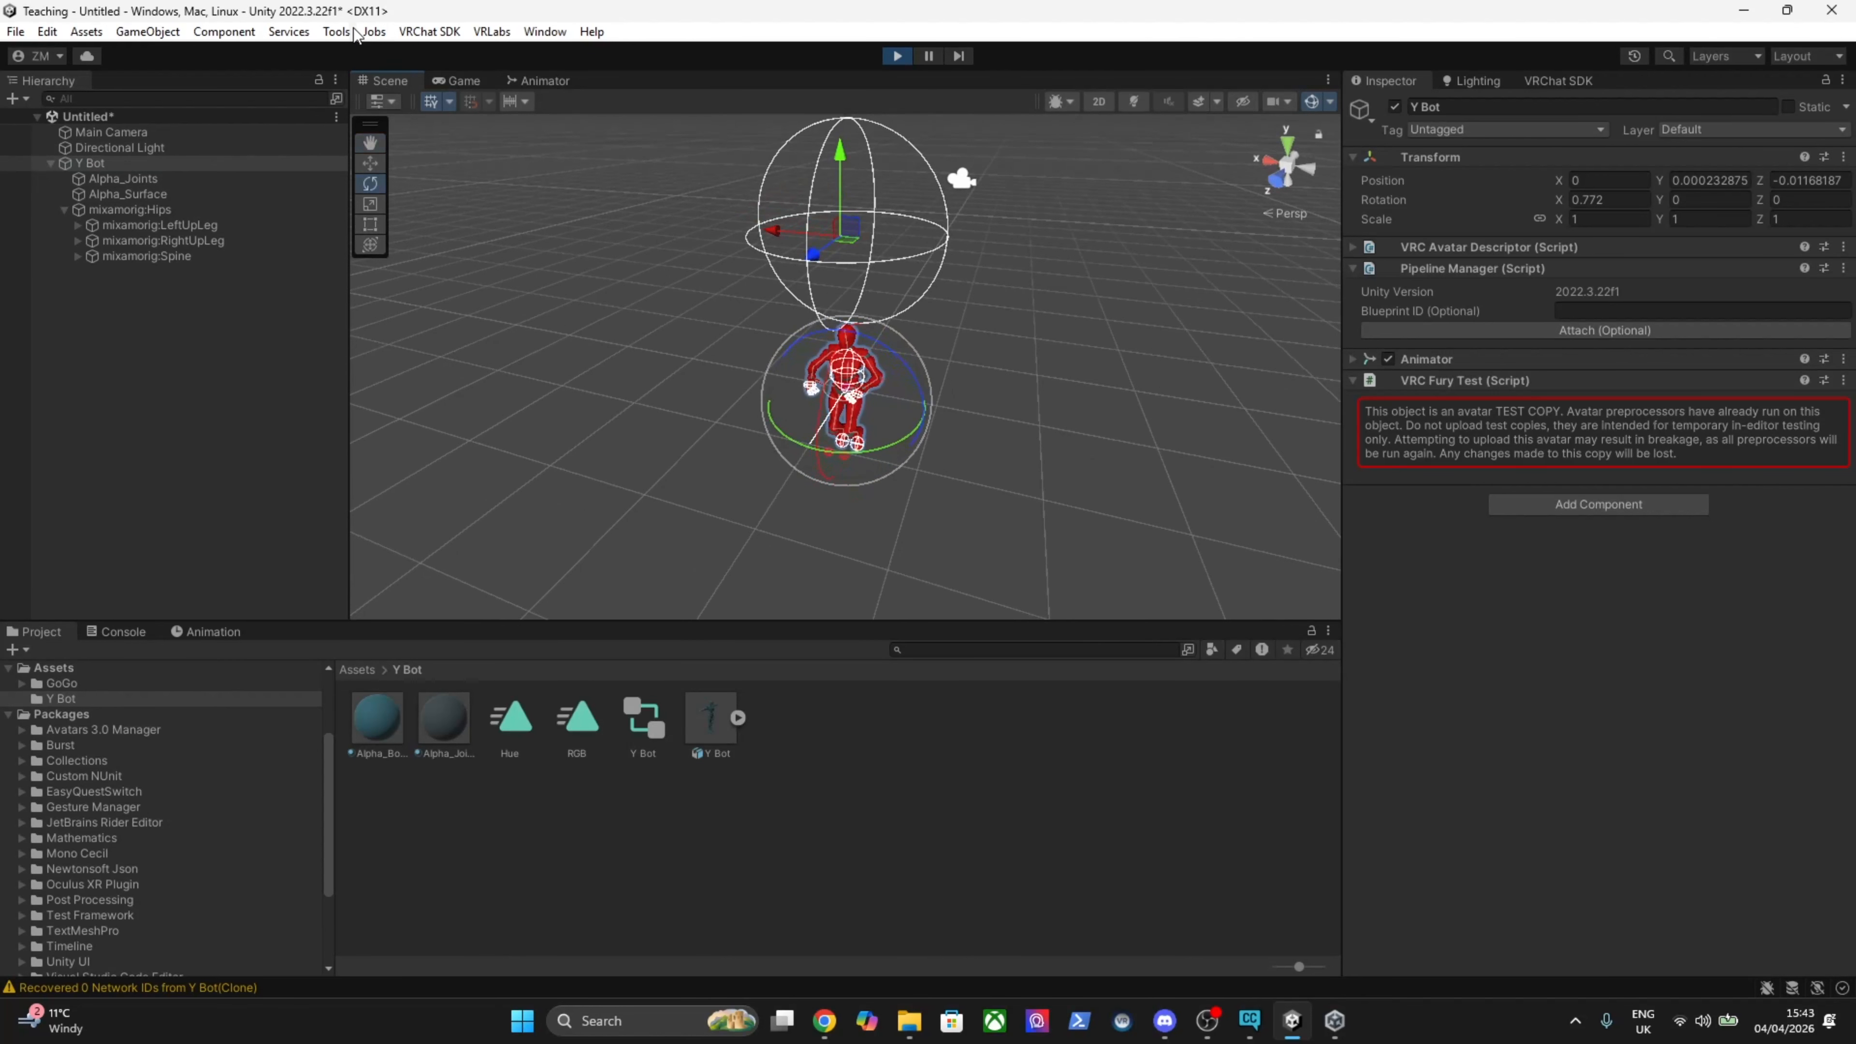
left_click(375, 30)
left_click(362, 51)
key("w")
right_click_drag(1017, 399, 1032, 333)
key("s")
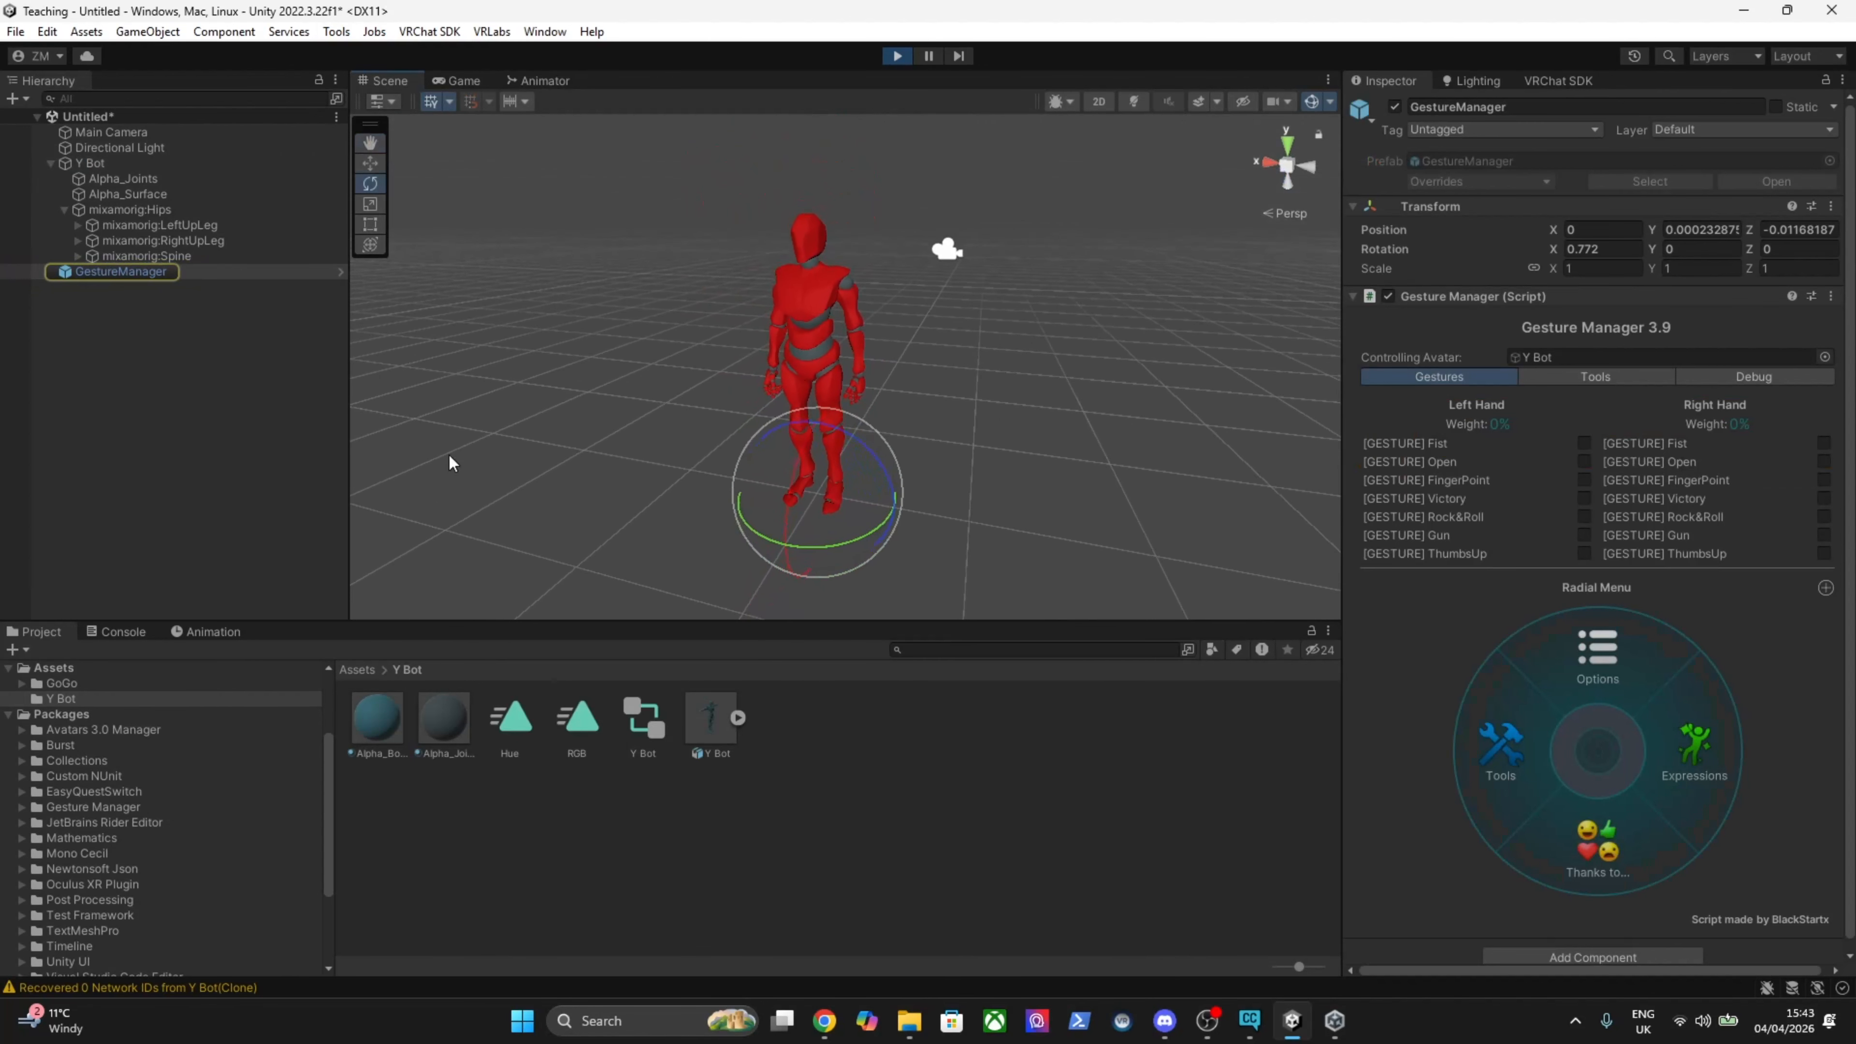
Select the Y Bot root object and try to shift it sideways in the scene.
left_click(312, 476)
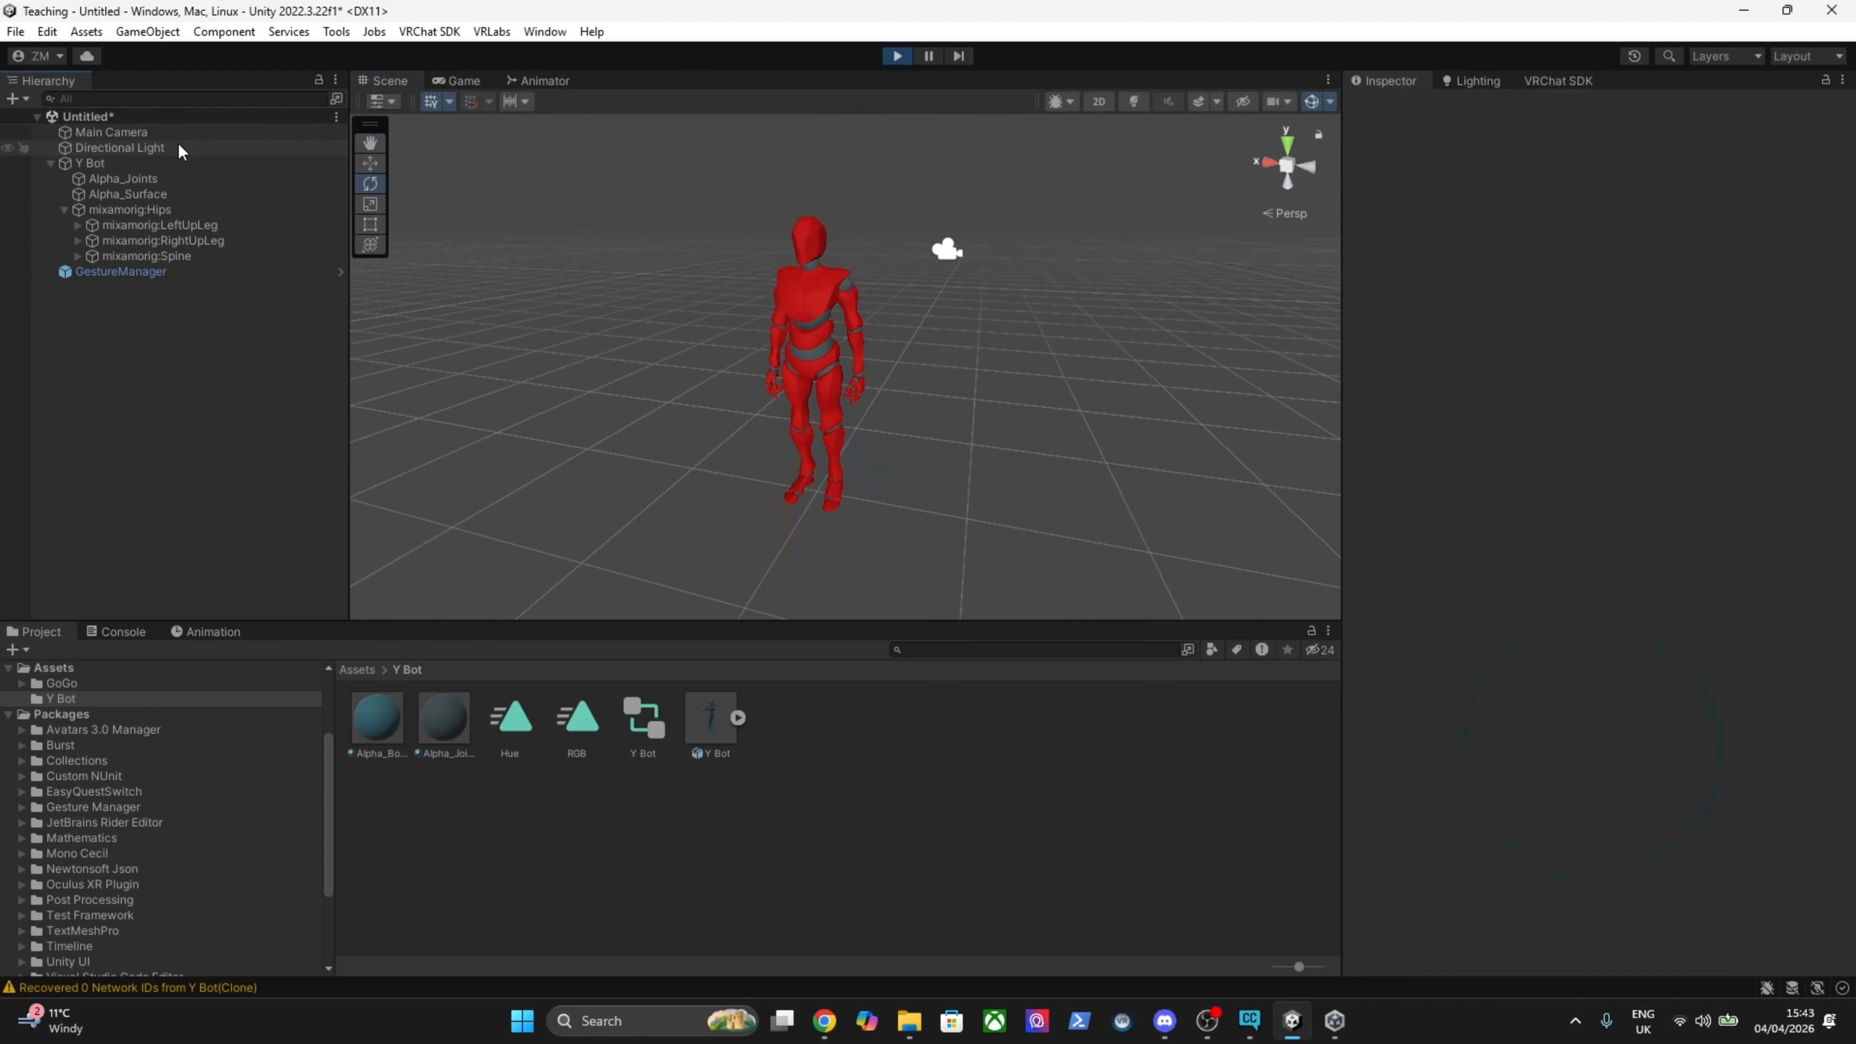
left_click(119, 164)
mouse_move(1128, 372)
right_mouse_down()
mouse_move(1087, 354)
mouse_move(1102, 365)
mouse_move(1069, 380)
mouse_move(958, 302)
mouse_move(1044, 363)
mouse_move(1139, 369)
right_mouse_up()
key("w")
key("s")
left_click_drag(735, 273, 690, 275)
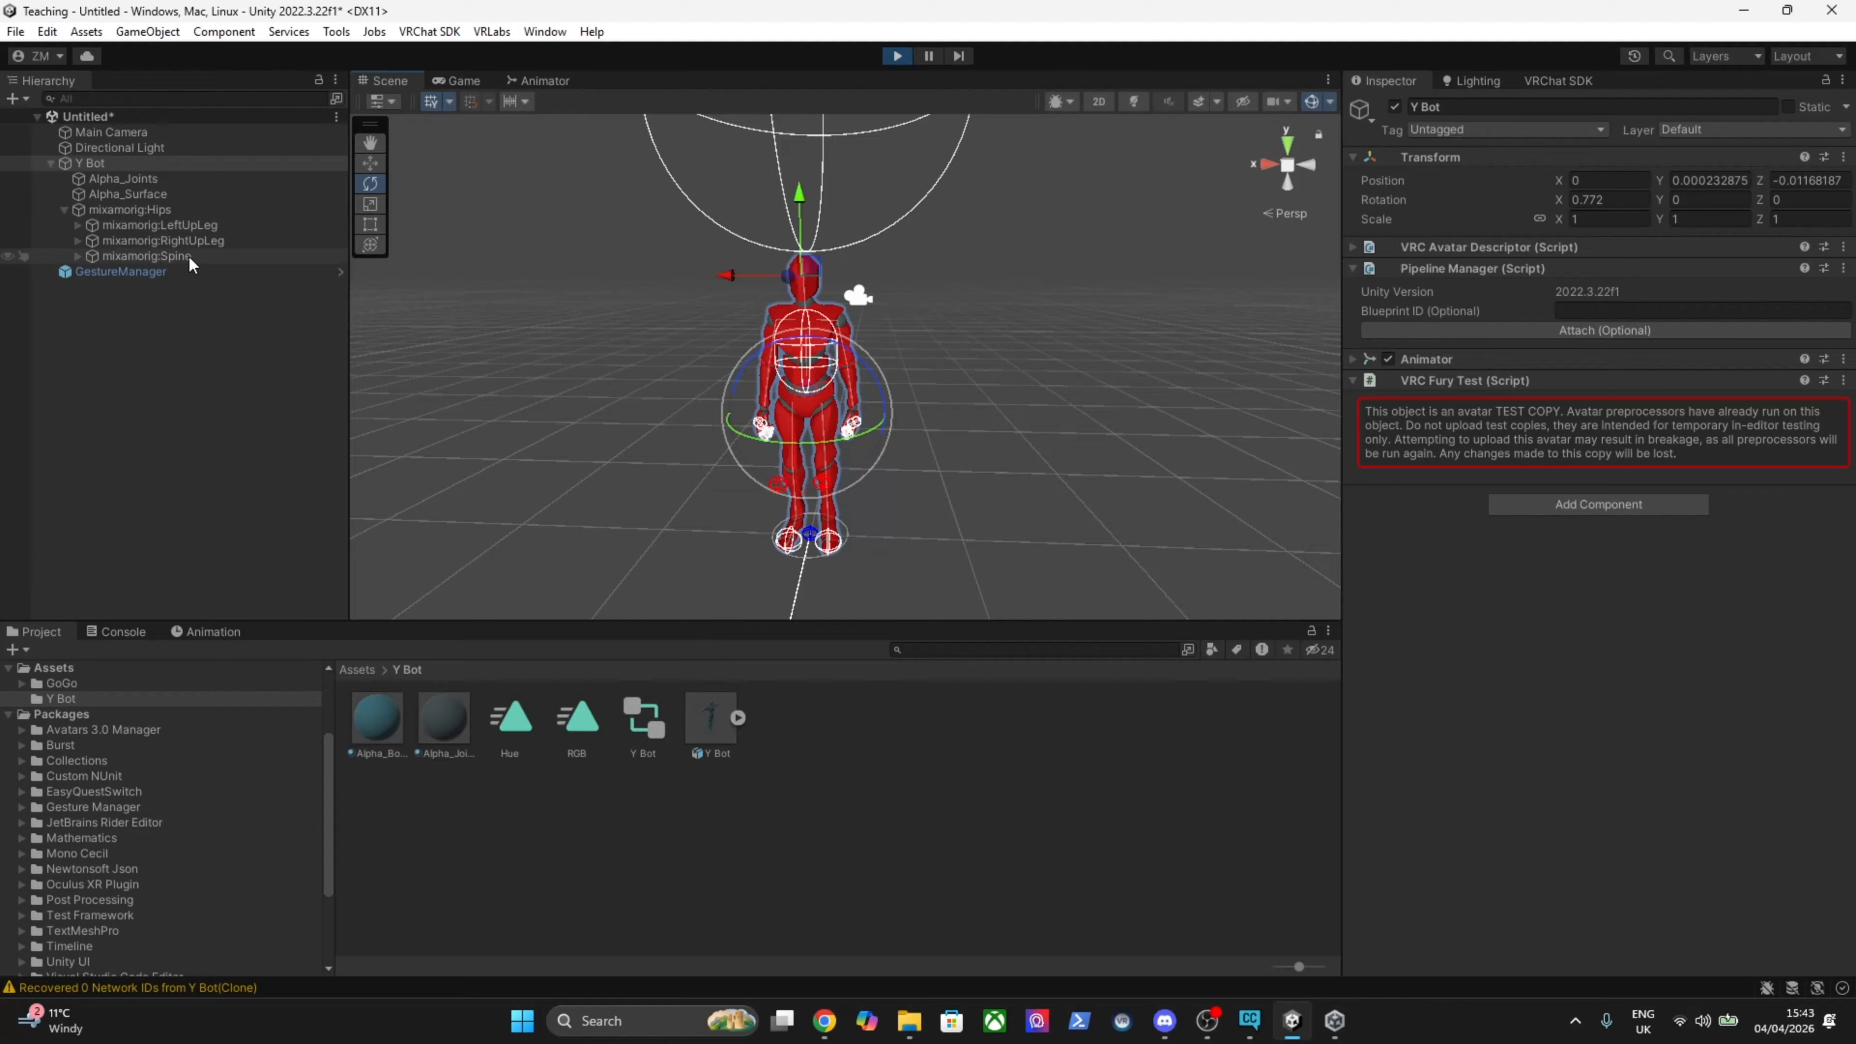
Select mixamorig:Hips, activate the Move tool and try to move the bone sideways.
left_click(170, 211)
left_click(379, 170)
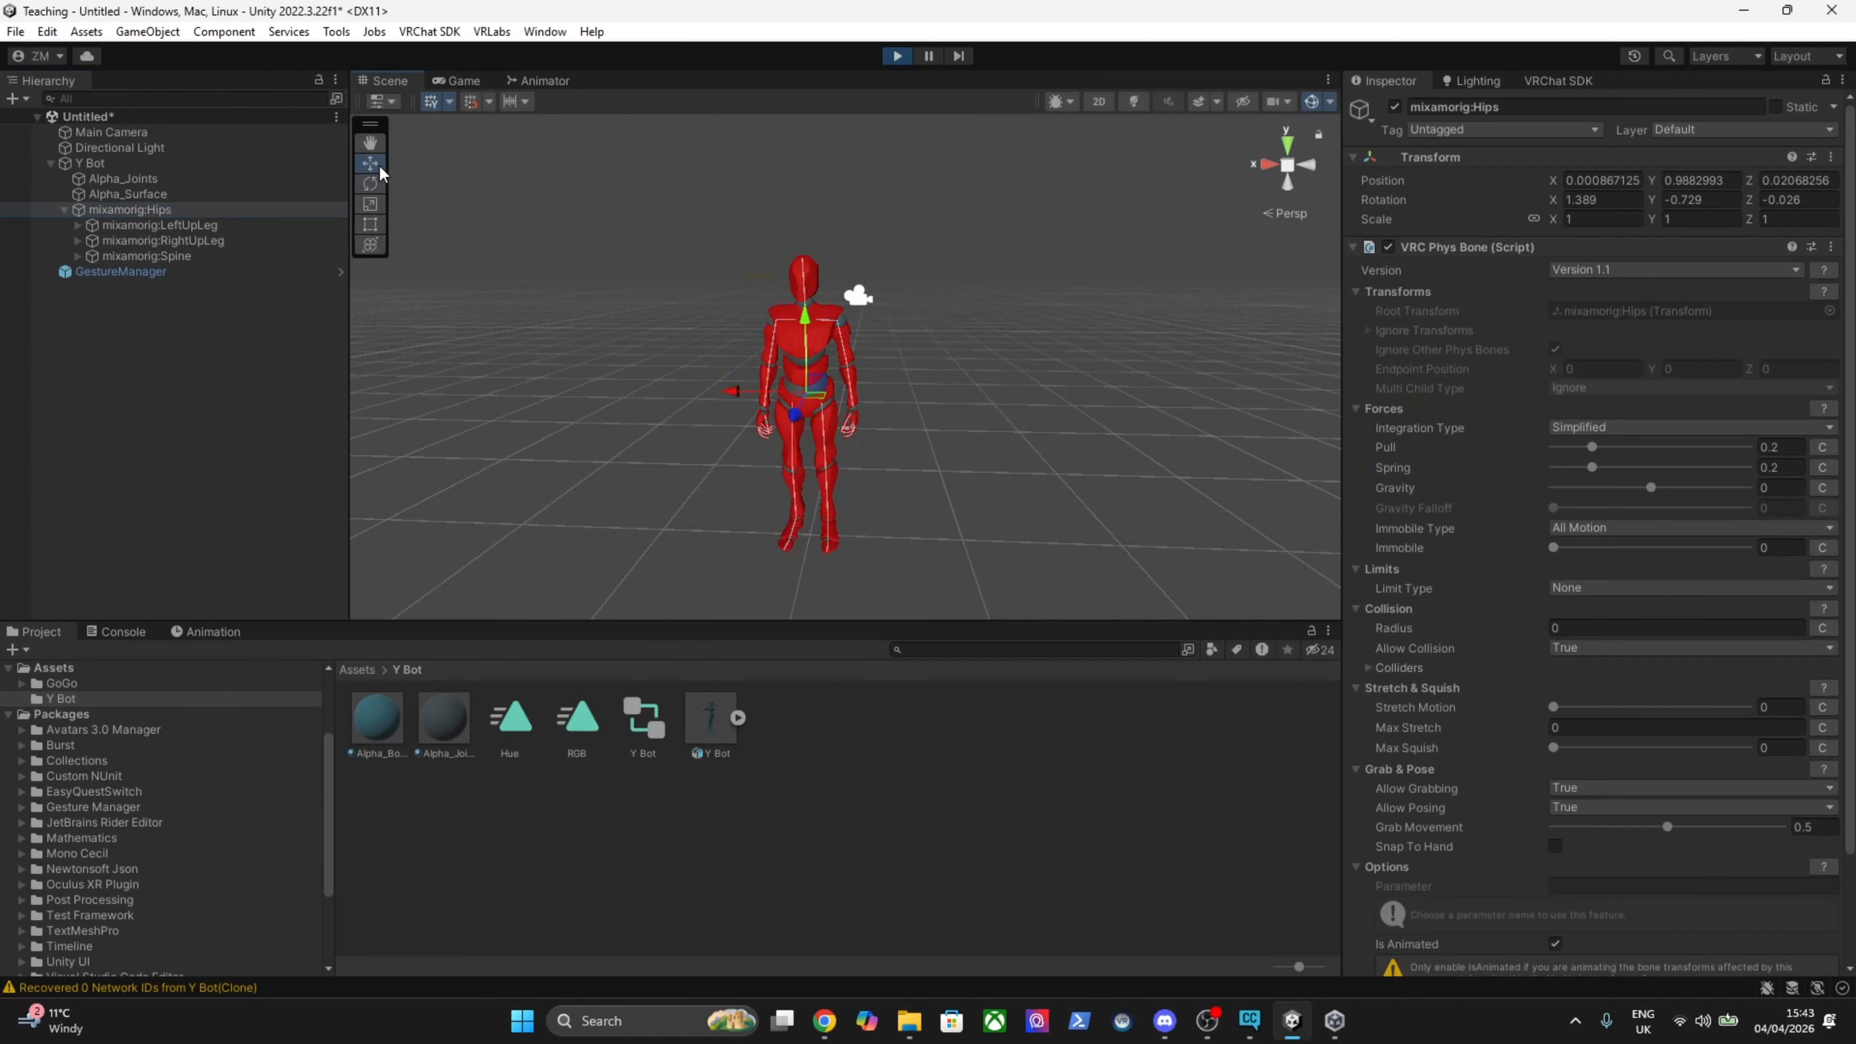
left_click(724, 388)
left_click(782, 408)
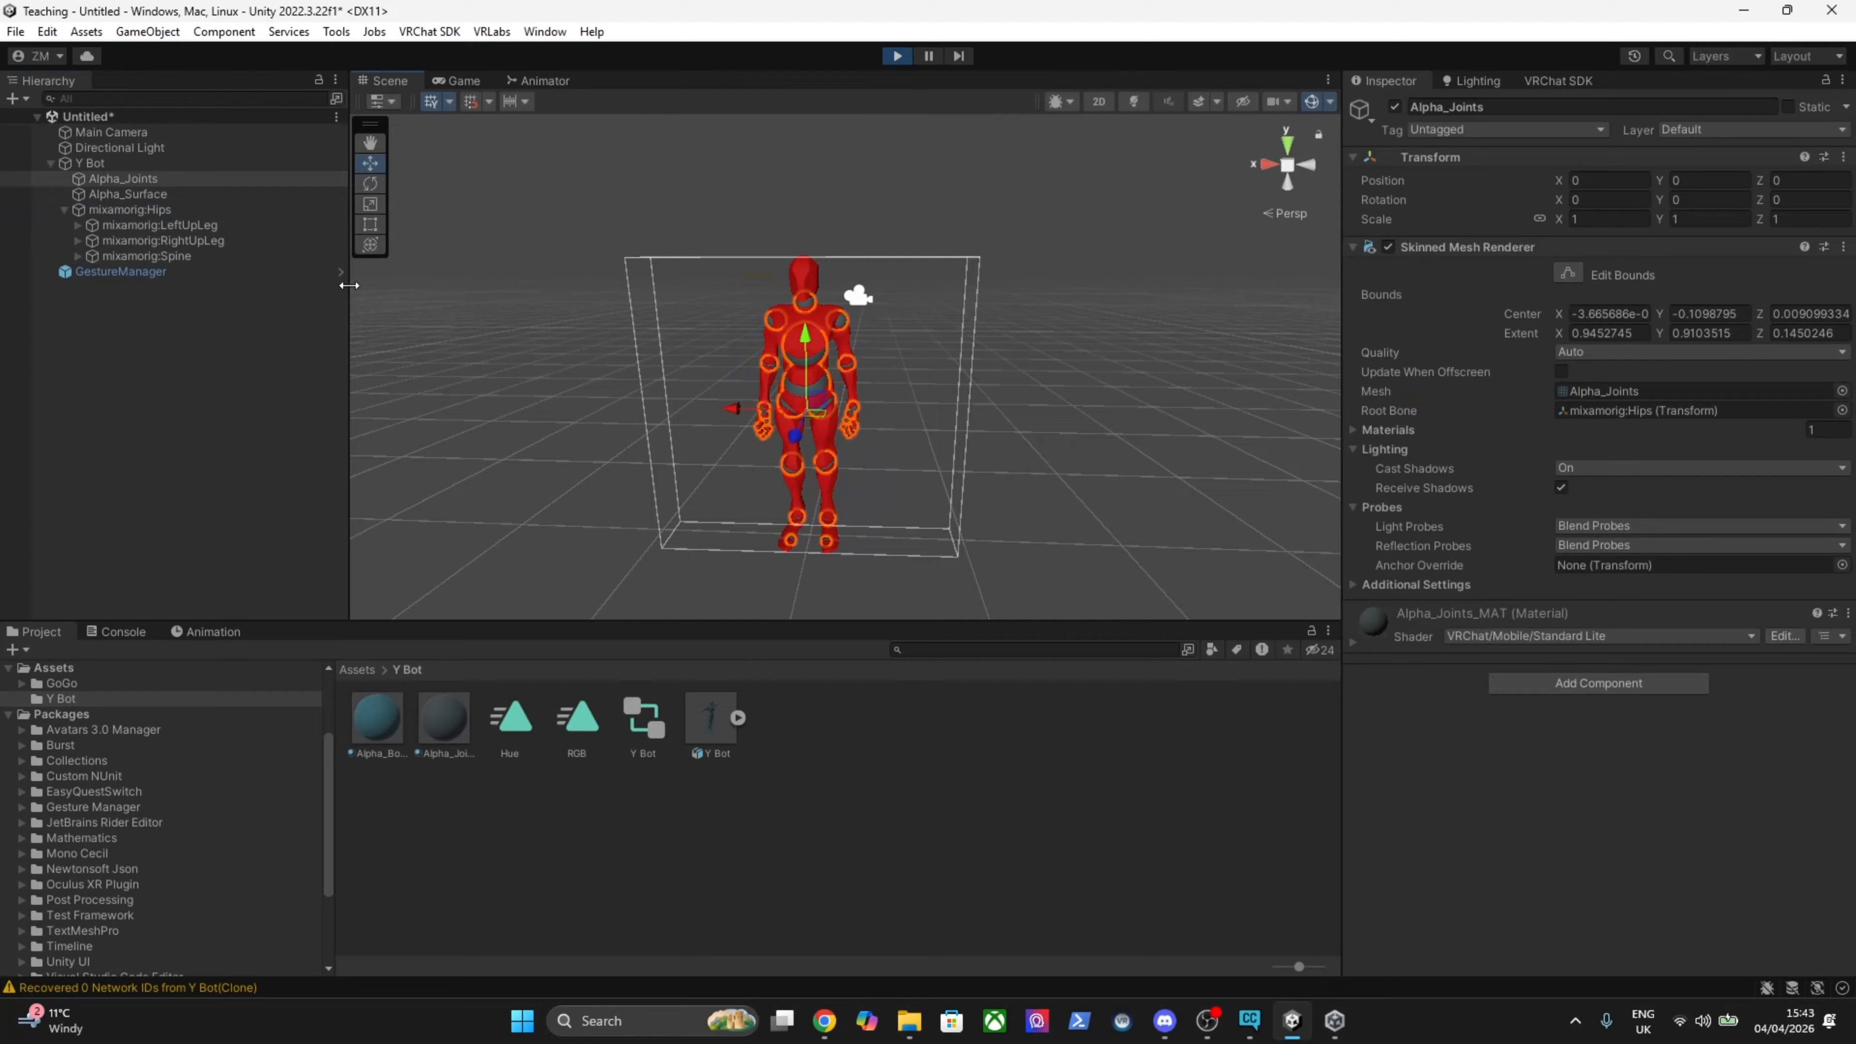
left_click(742, 386)
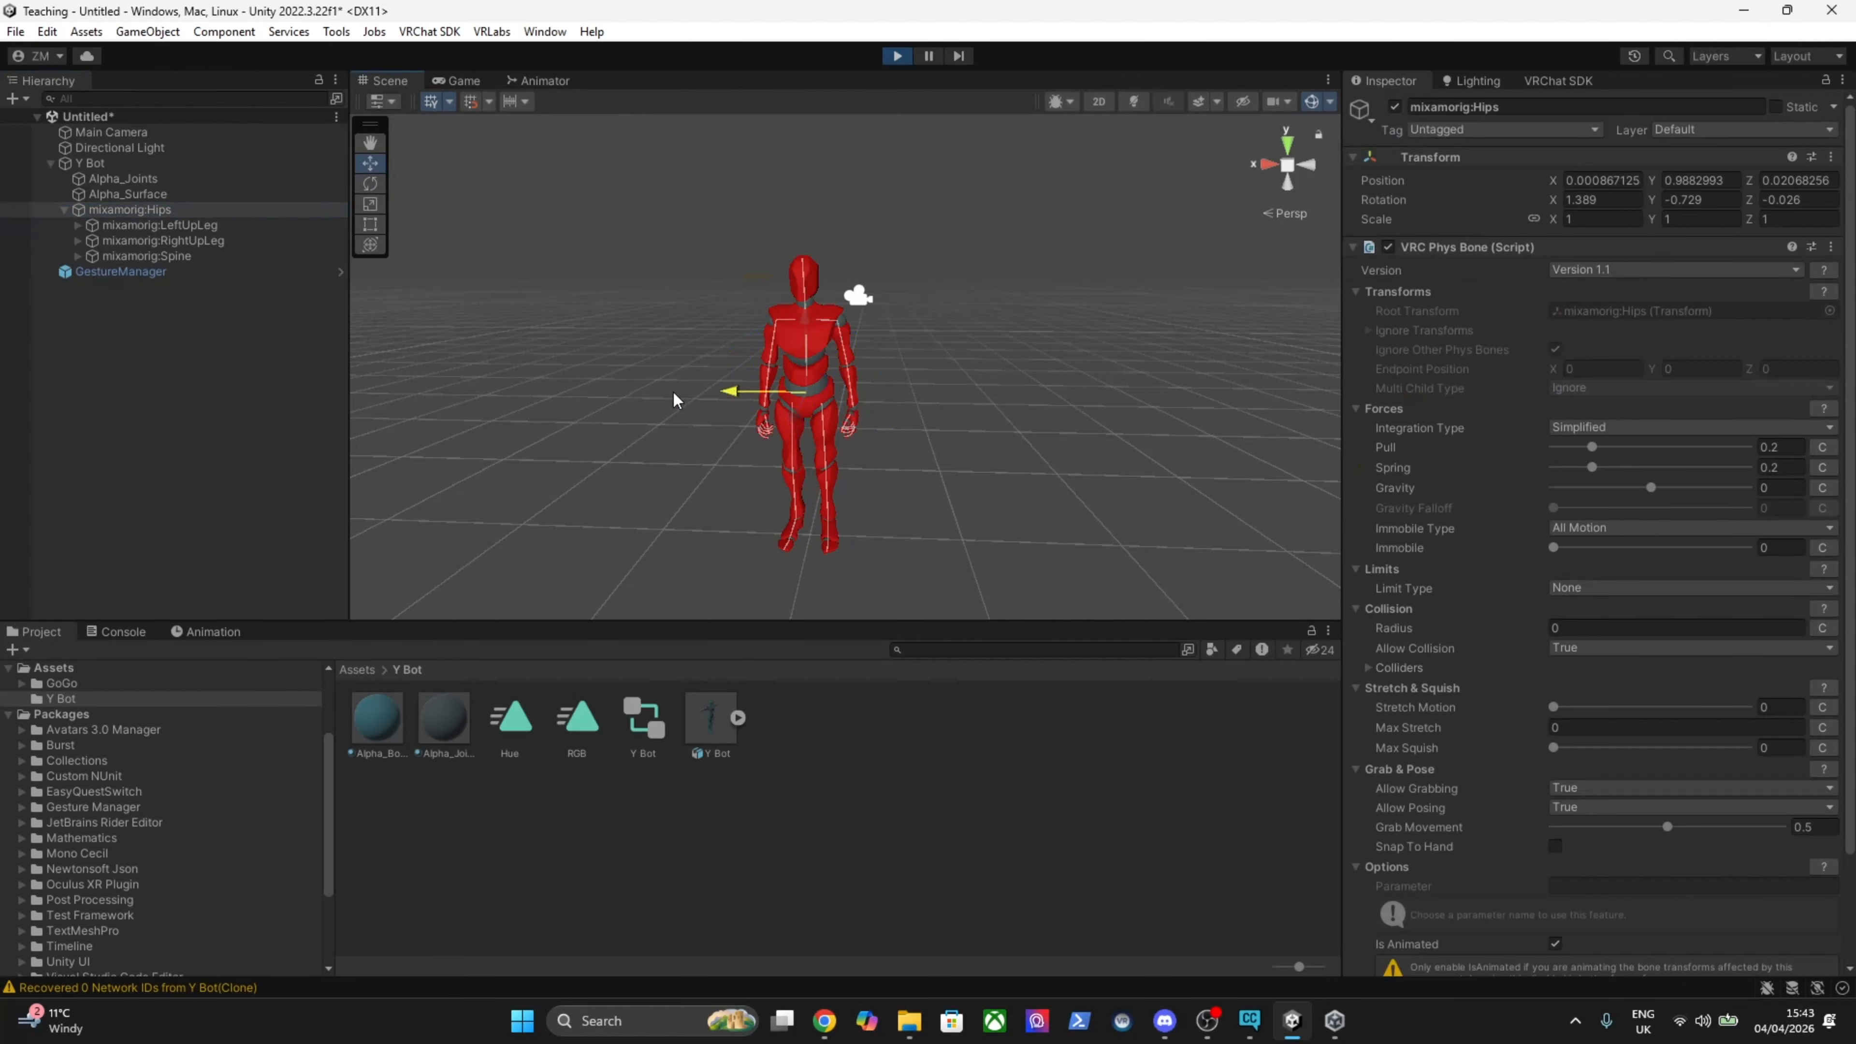
Move Y Bot to about X -0.074, Y 0.175, Z -0.251 to test how its bones react, and stop play mode.
left_click(112, 167)
left_click_drag(742, 273, 735, 271)
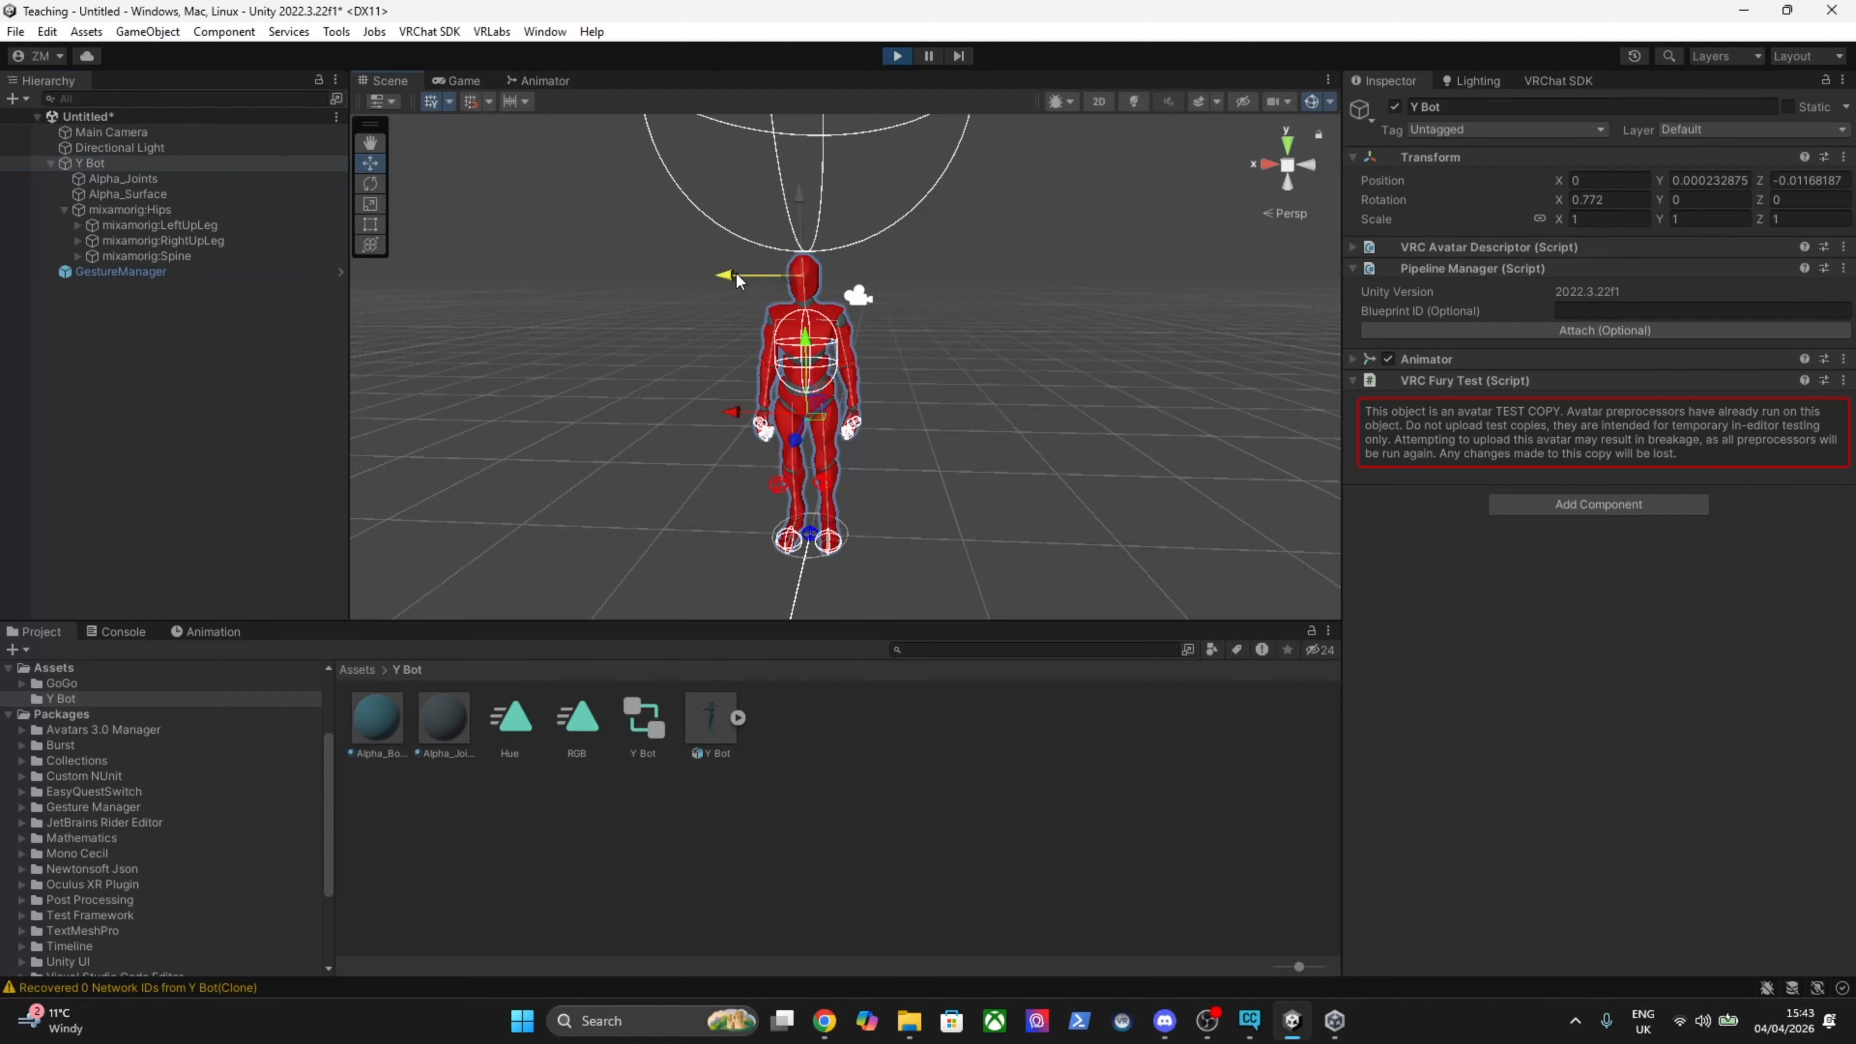
left_click_drag(726, 415, 661, 413)
right_click_drag(1060, 409, 613, 391)
key("d")
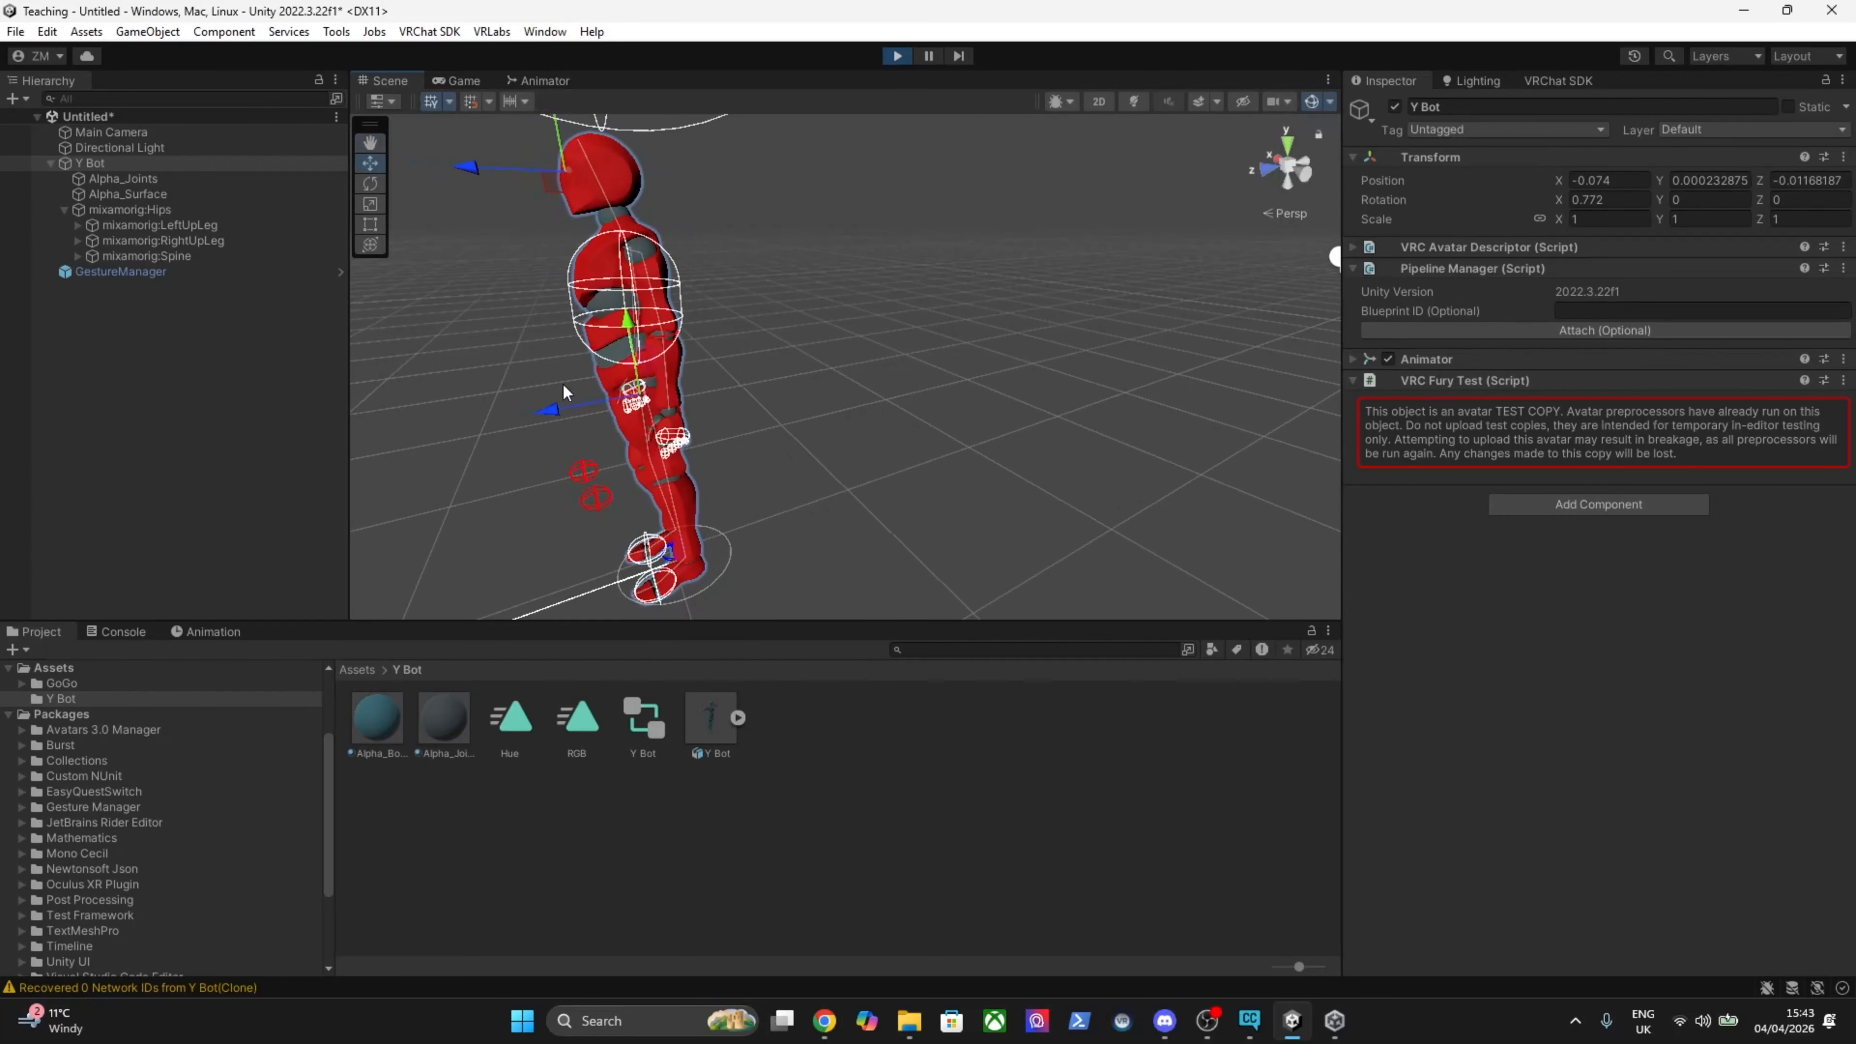
left_click_drag(555, 412, 694, 417)
key("a")
right_click_drag(1007, 422, 984, 251)
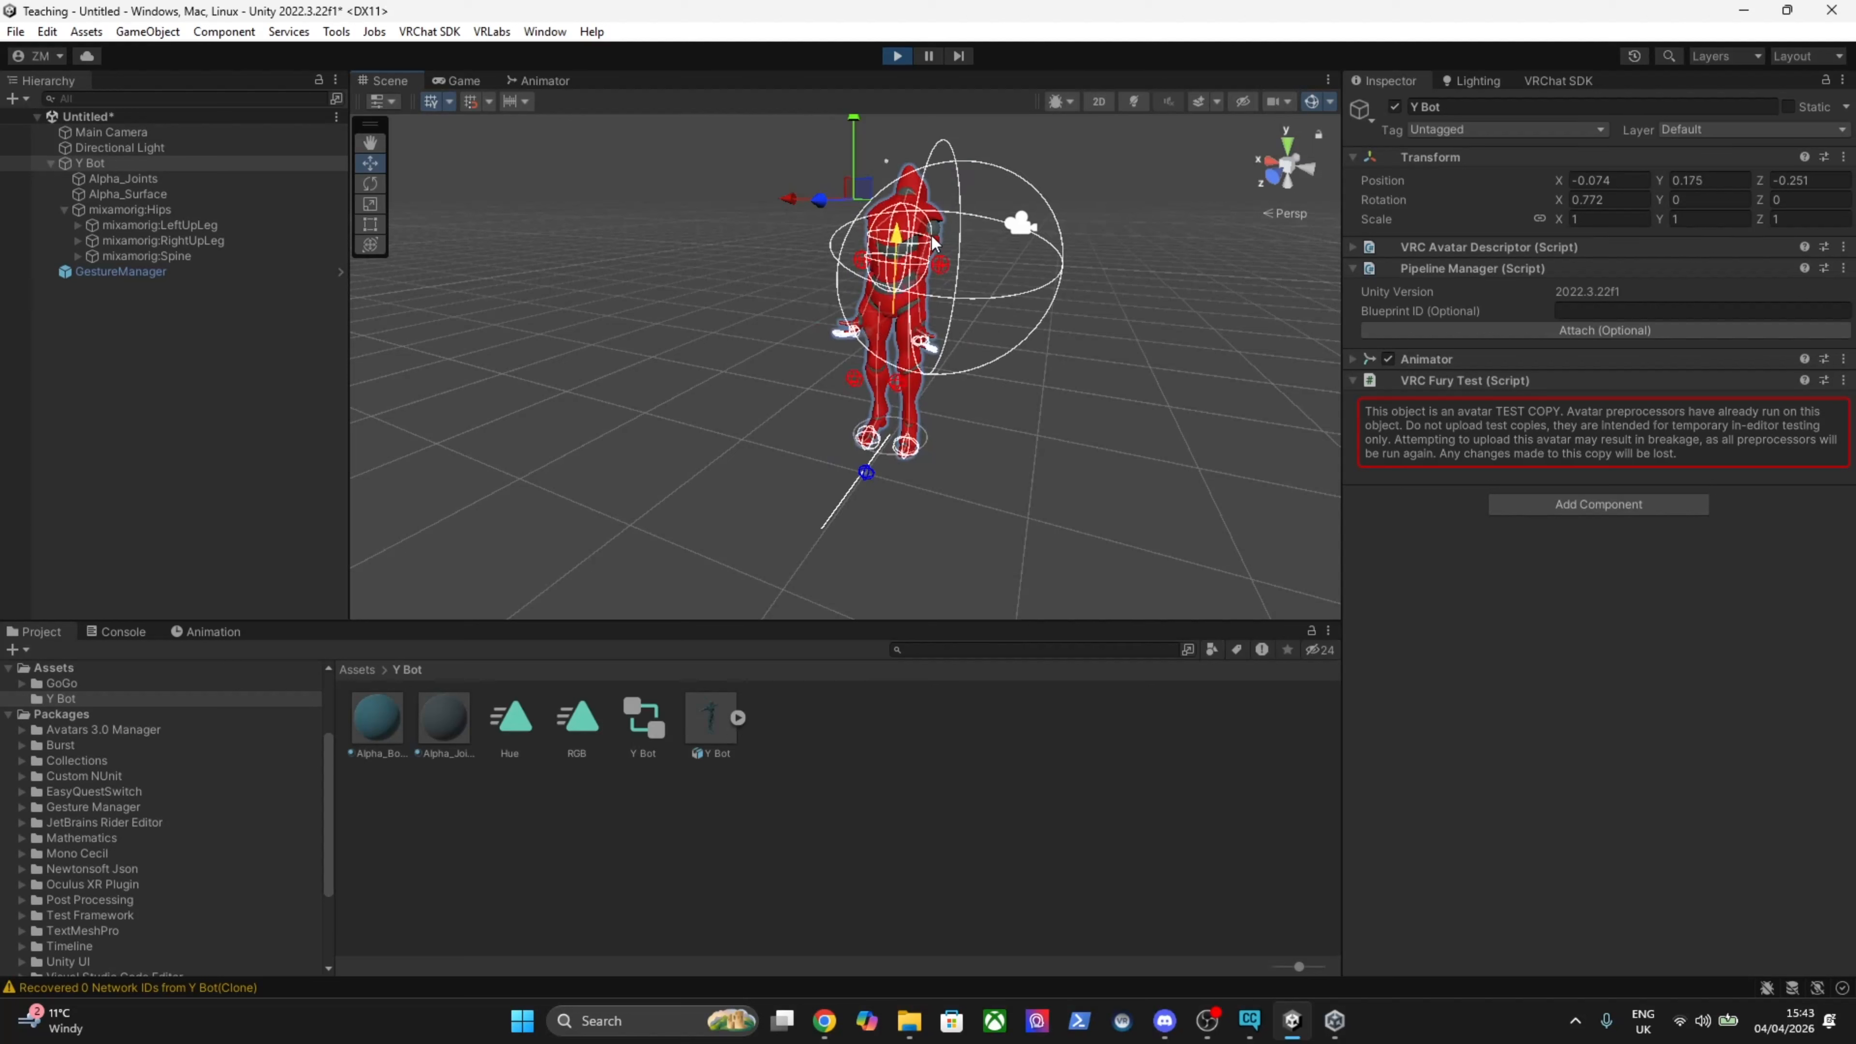
left_click(896, 55)
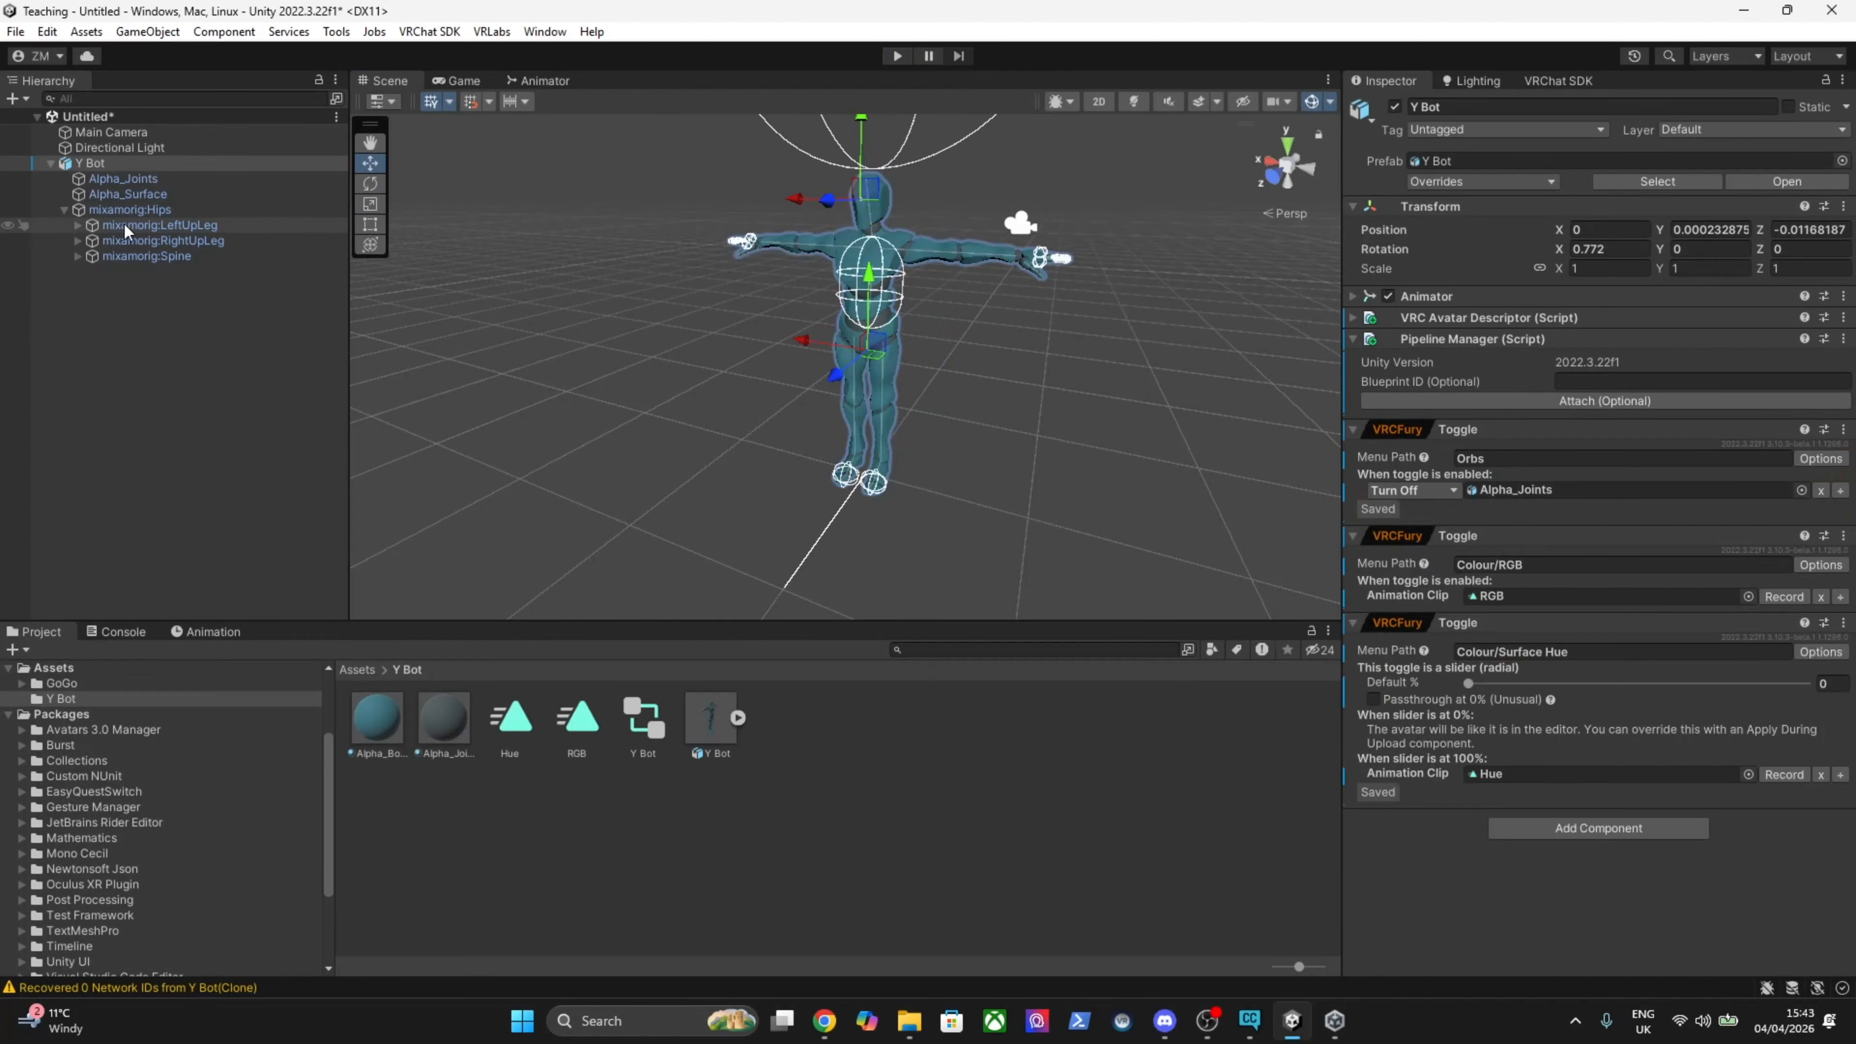
Review the avatar alerts in the VRChat SDK builder and auto-fix the mesh Read/Write and Legacy Blendshape Normals errors.
left_click(1559, 80)
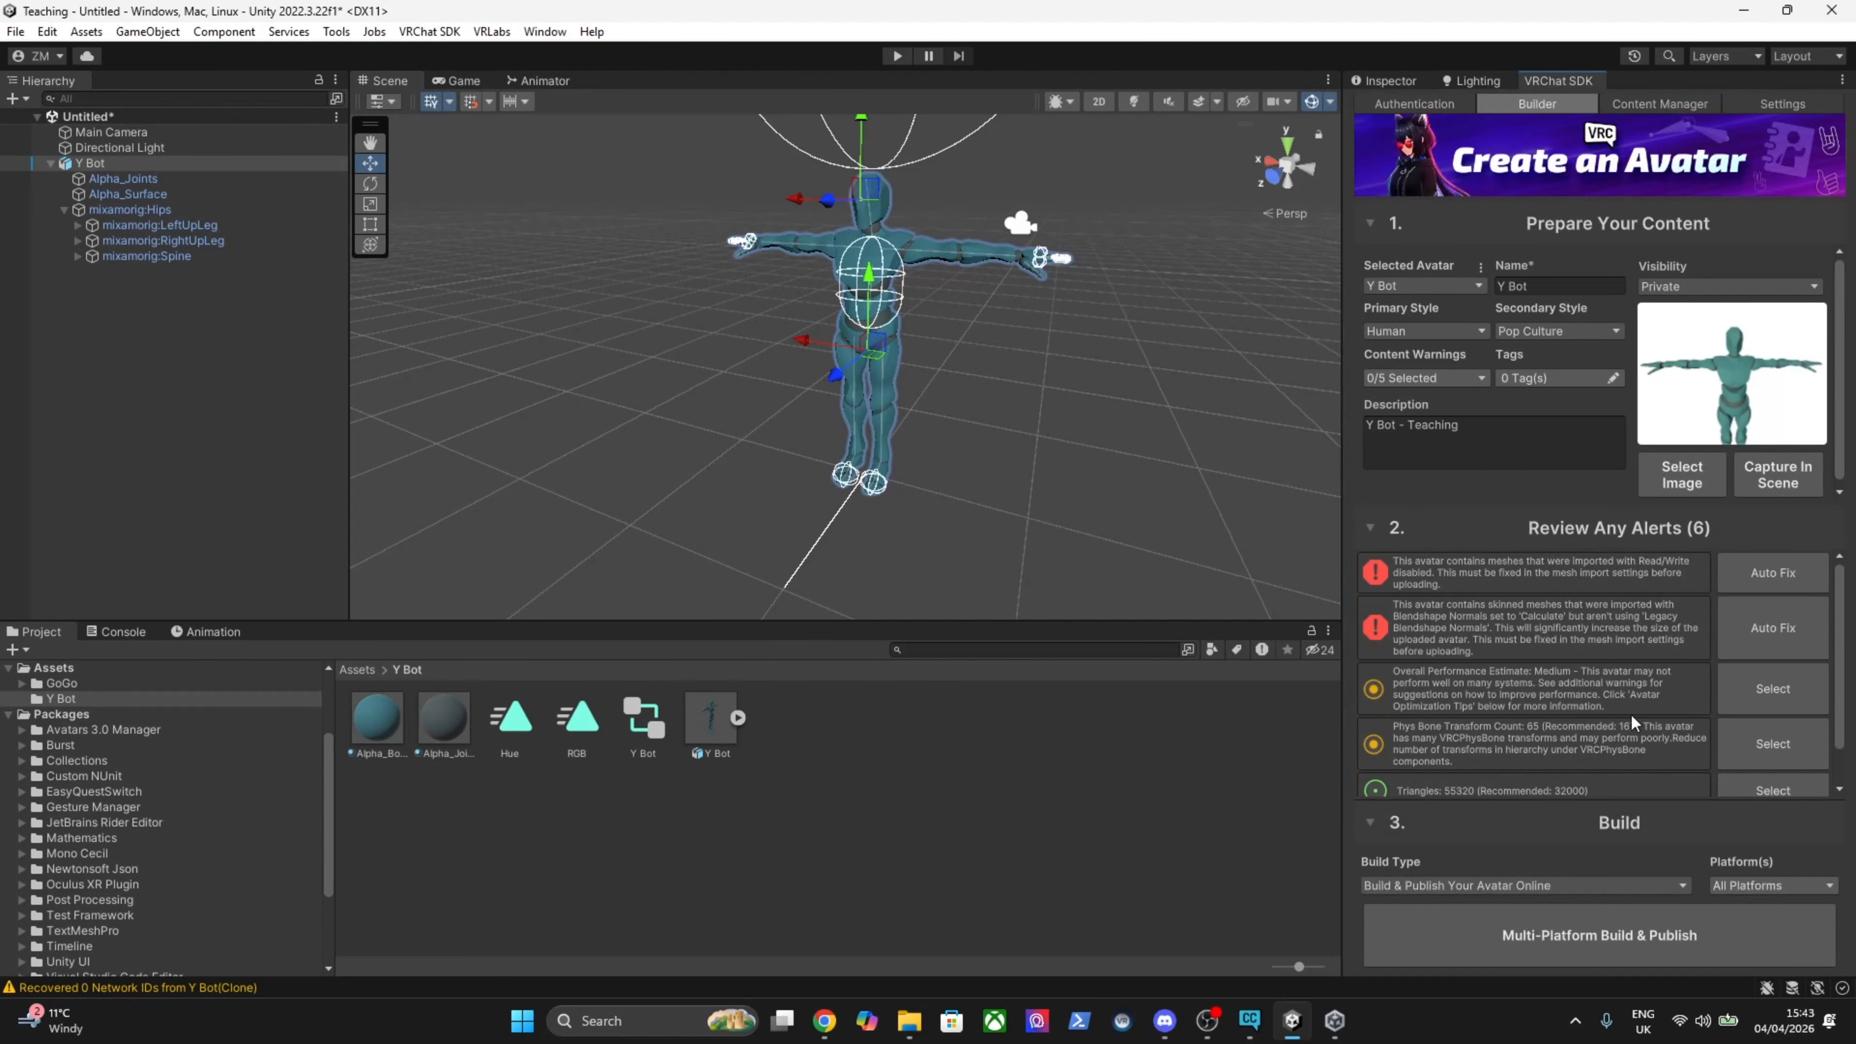
scroll(1572, 624, "down", 1)
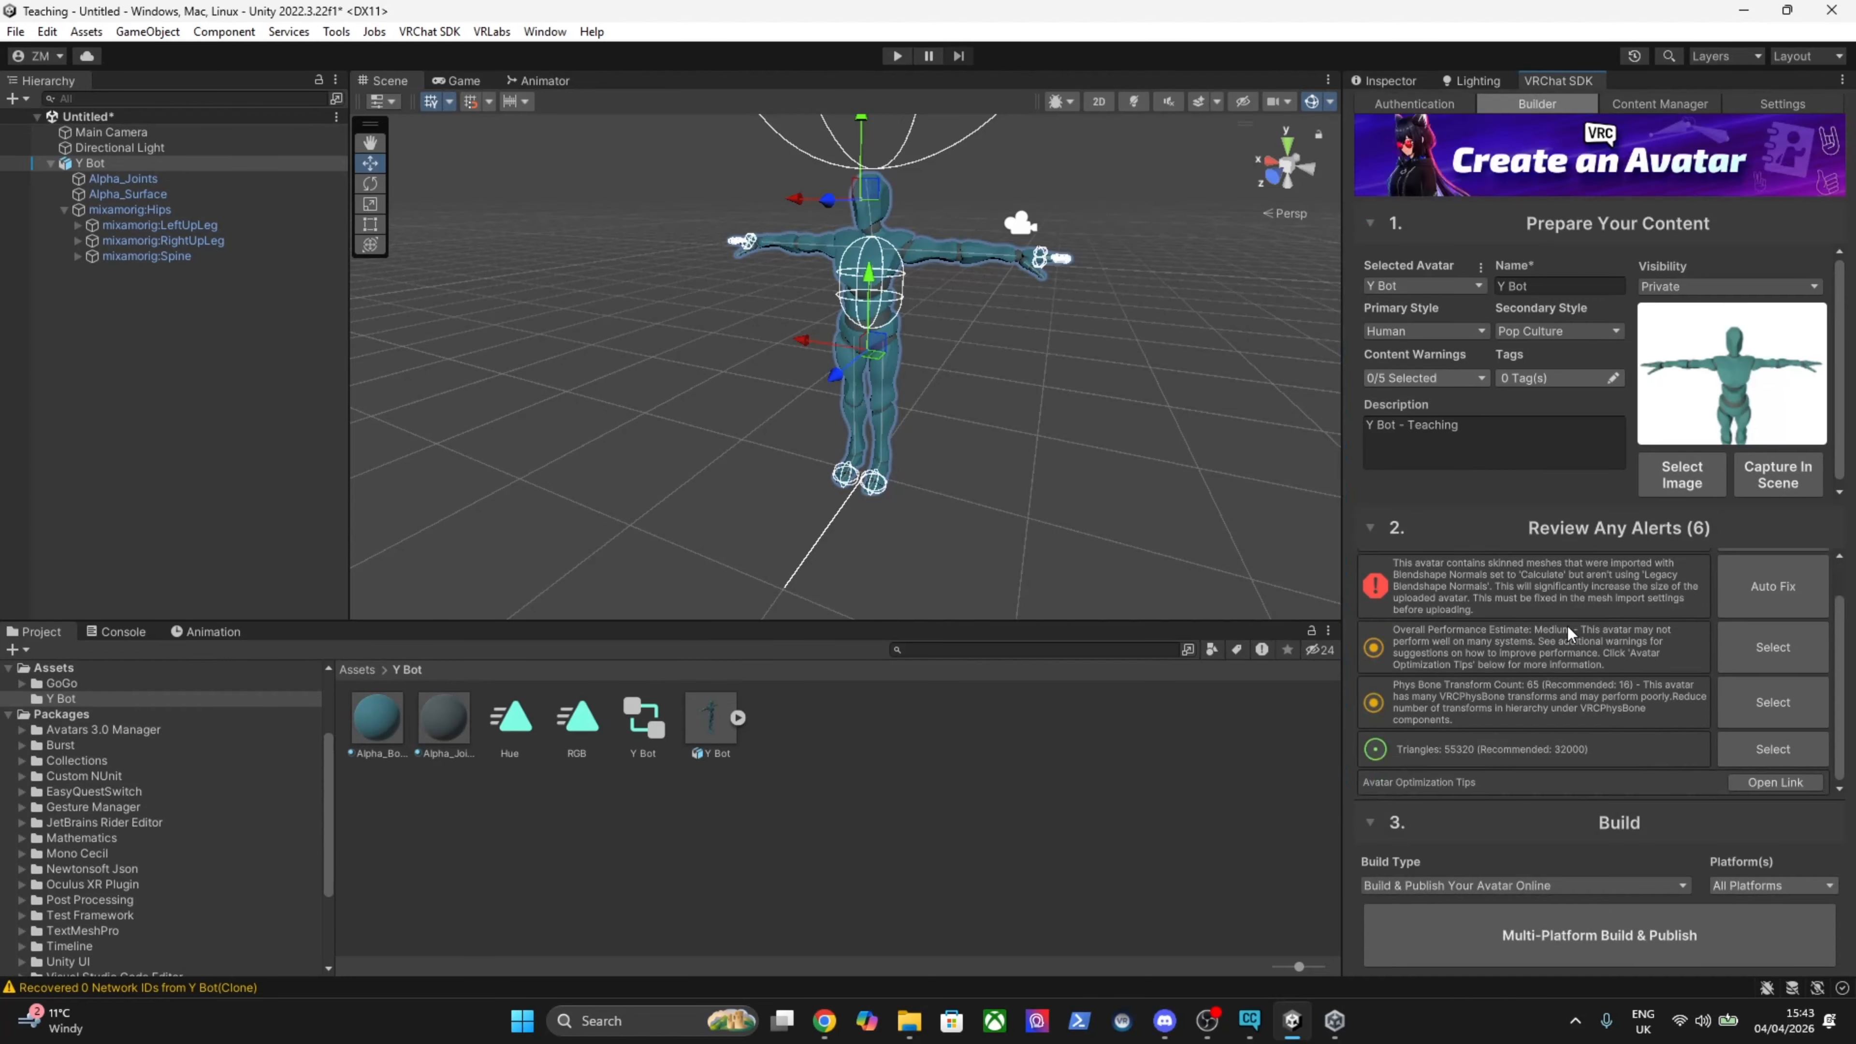
left_click(1778, 883)
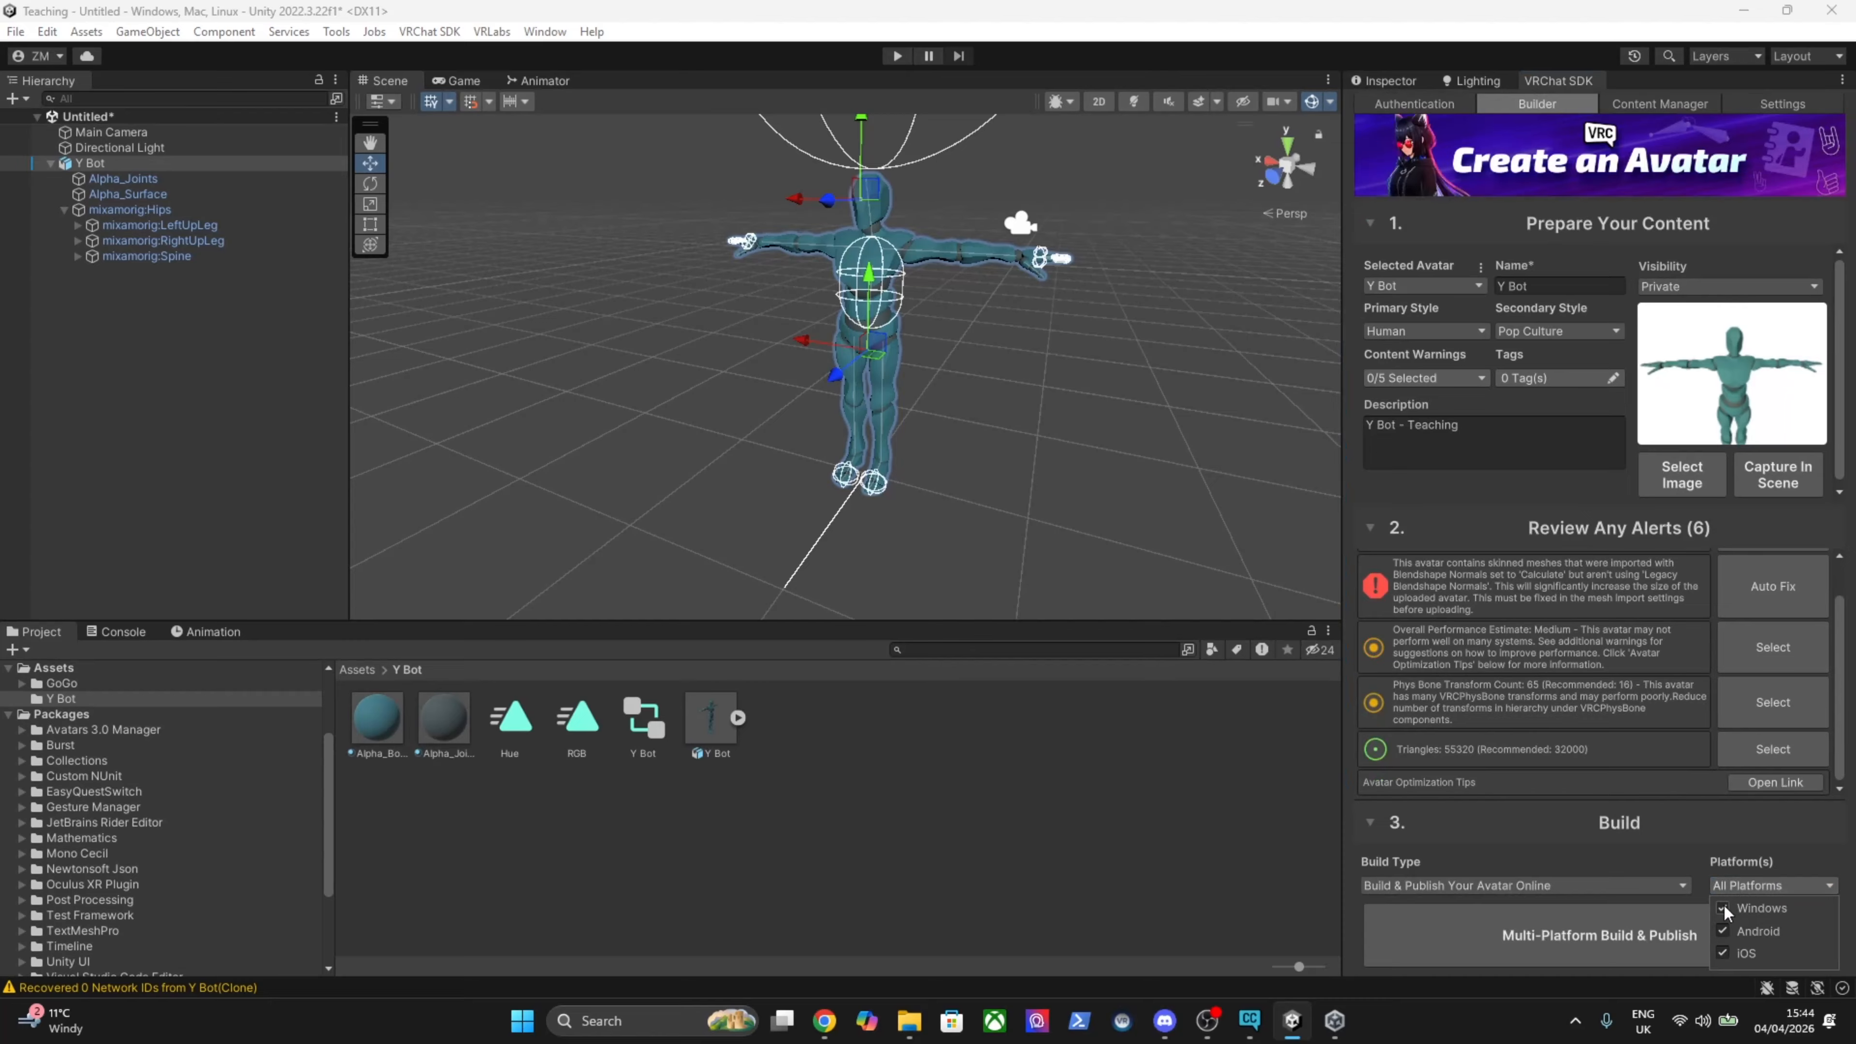
scroll(1576, 682, "up", 1)
left_click(1770, 571)
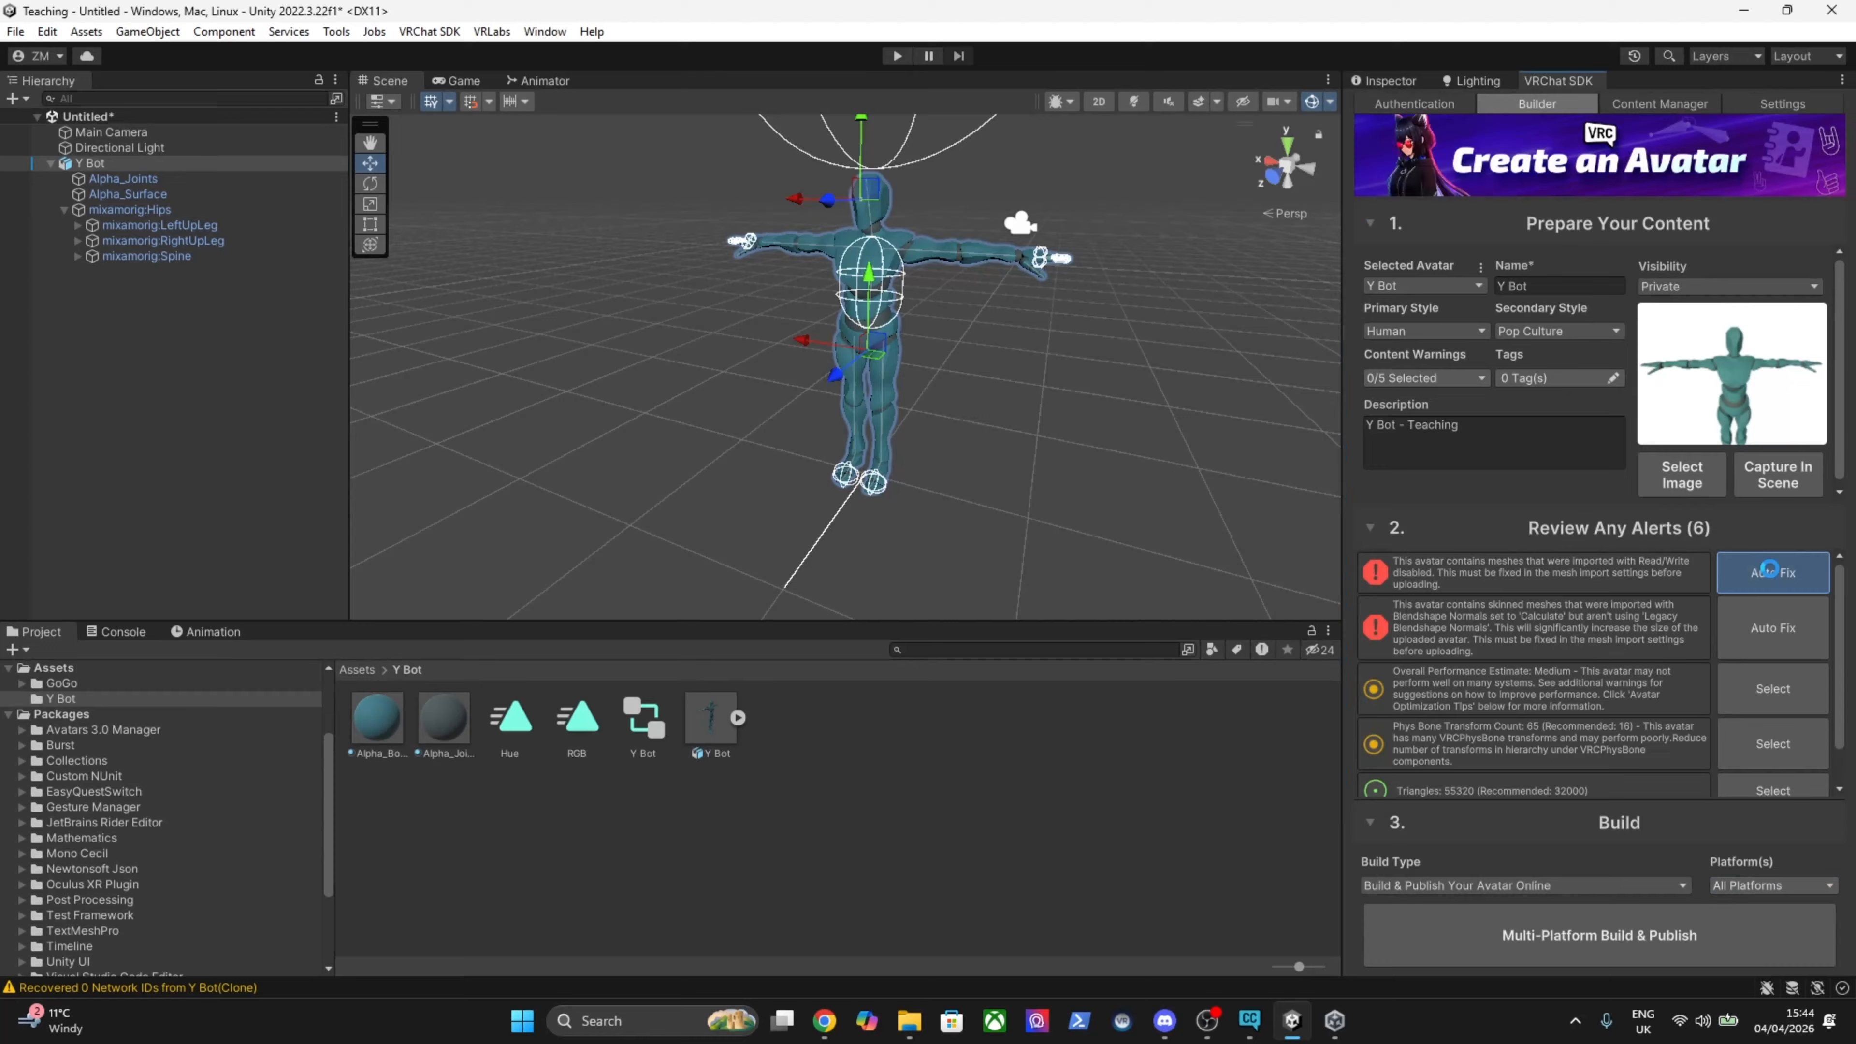
left_click(1770, 572)
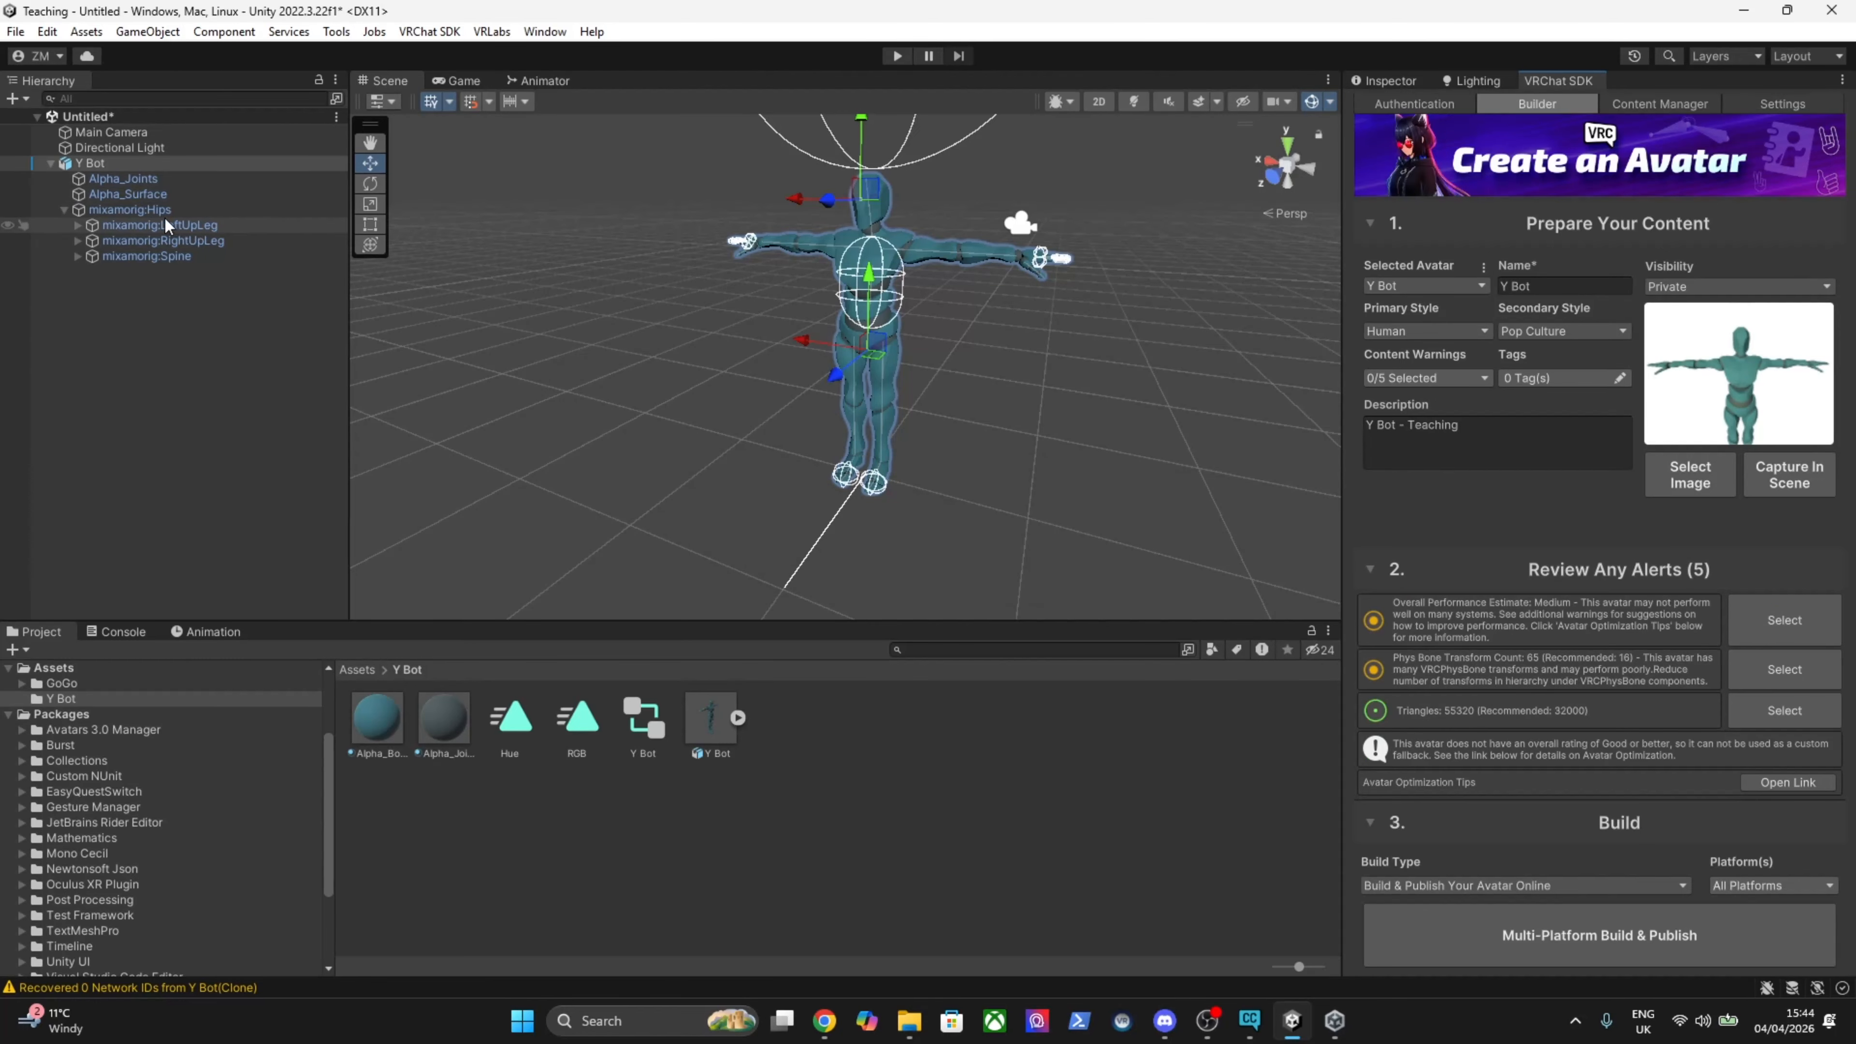
Toggle Show Gizmos off and on again in the VRC Phys Bone settings of mixamorig:Hips.
left_click(146, 209)
left_click(1398, 79)
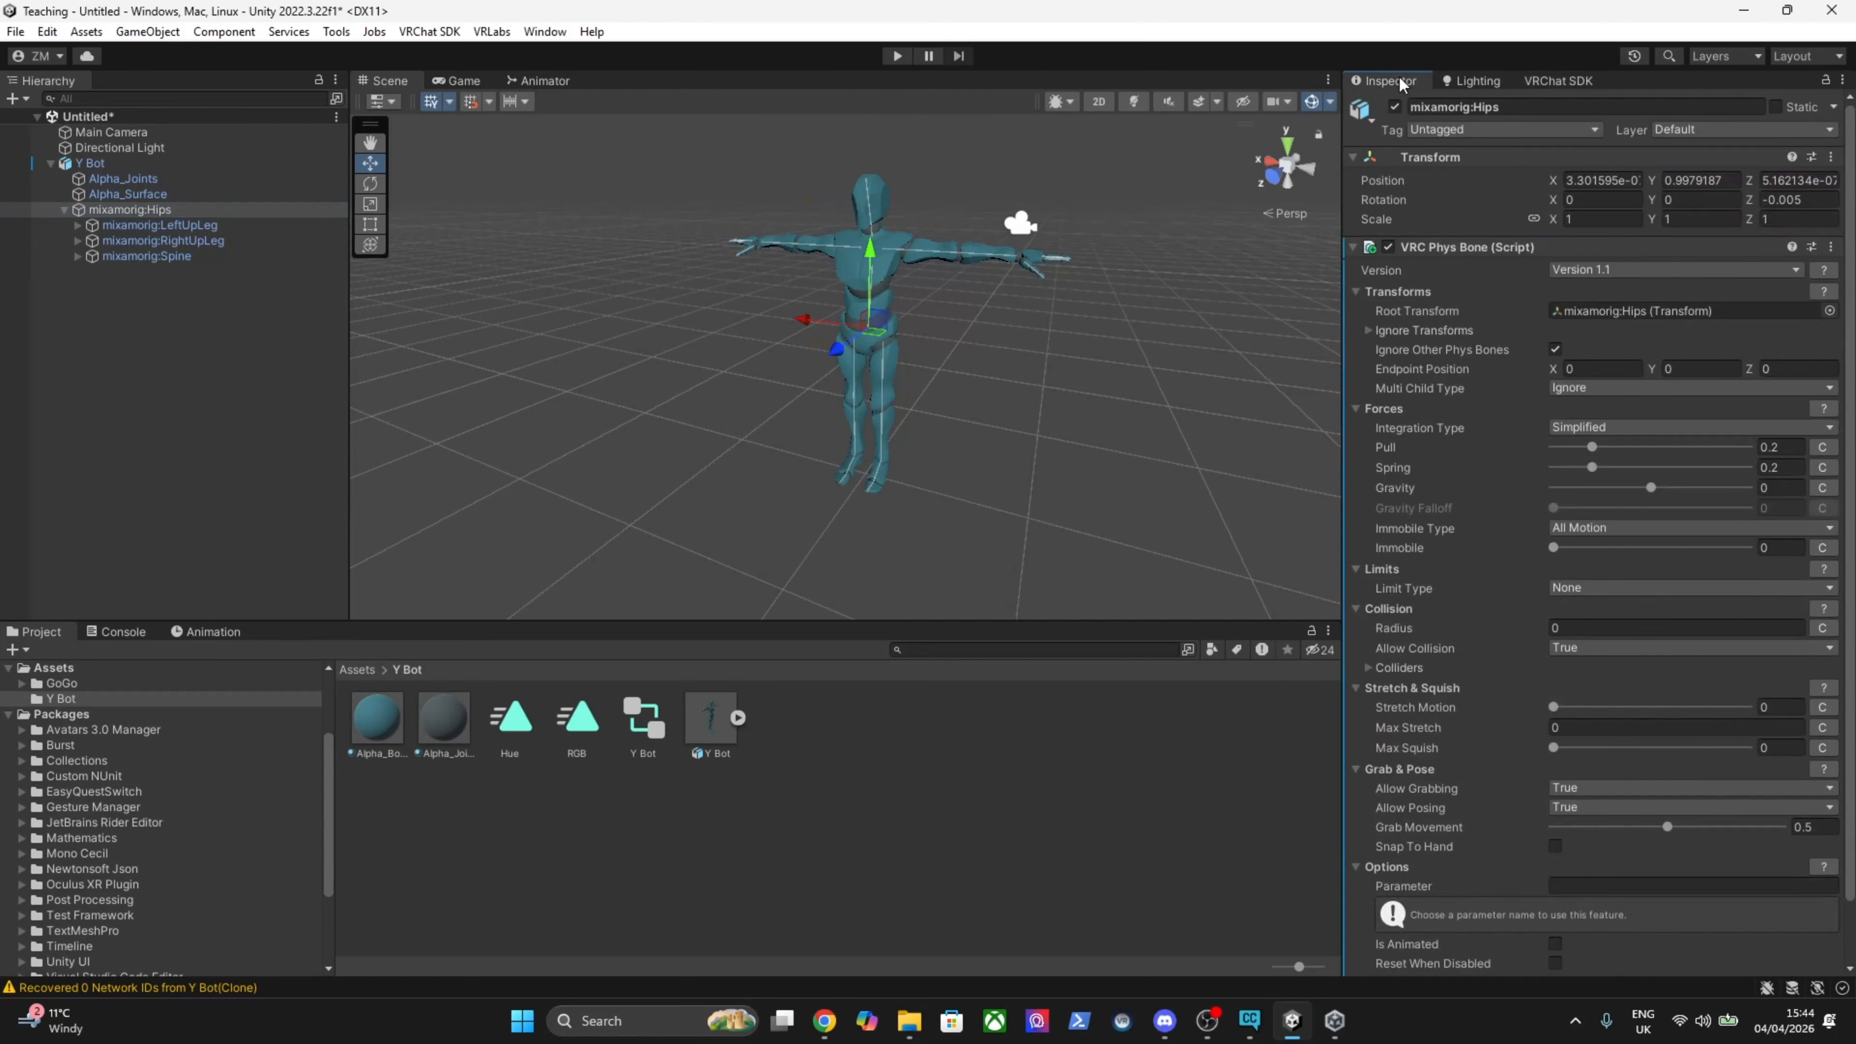
scroll(1566, 486, "down", 2)
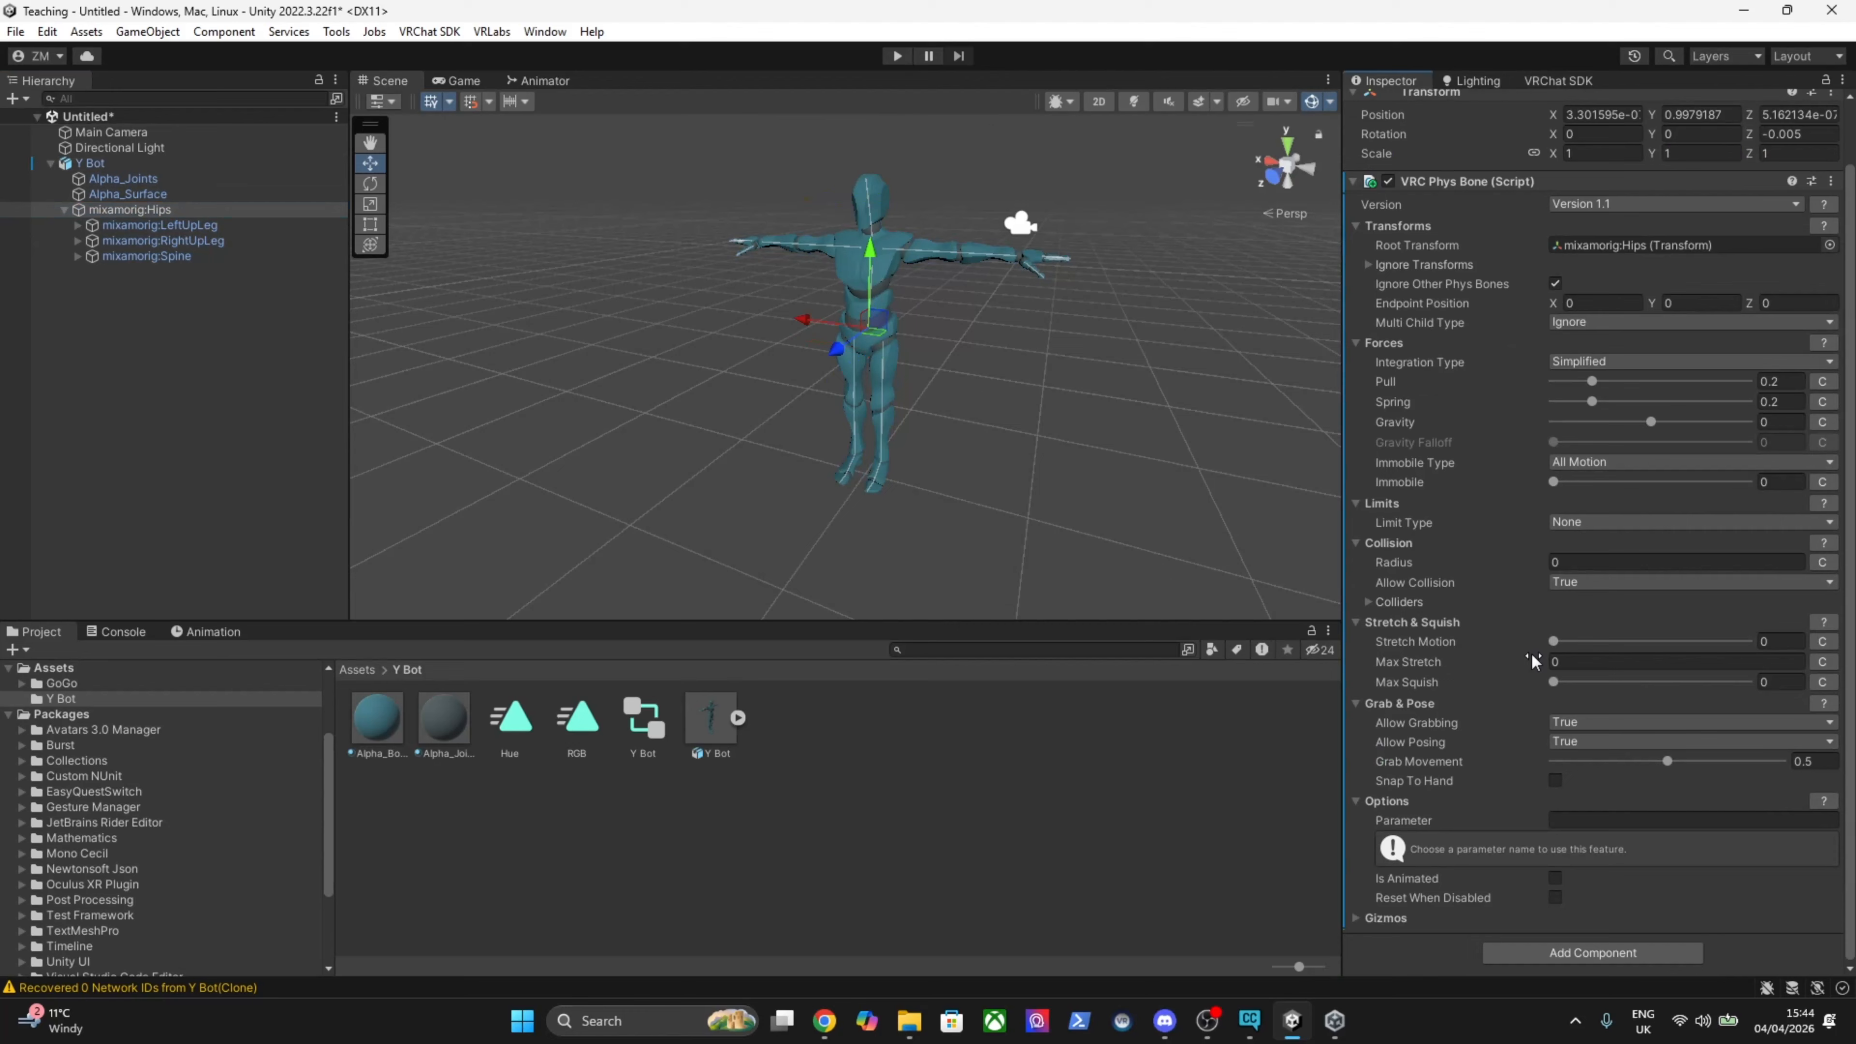
left_click(1362, 920)
scroll(1458, 867, "down", 2)
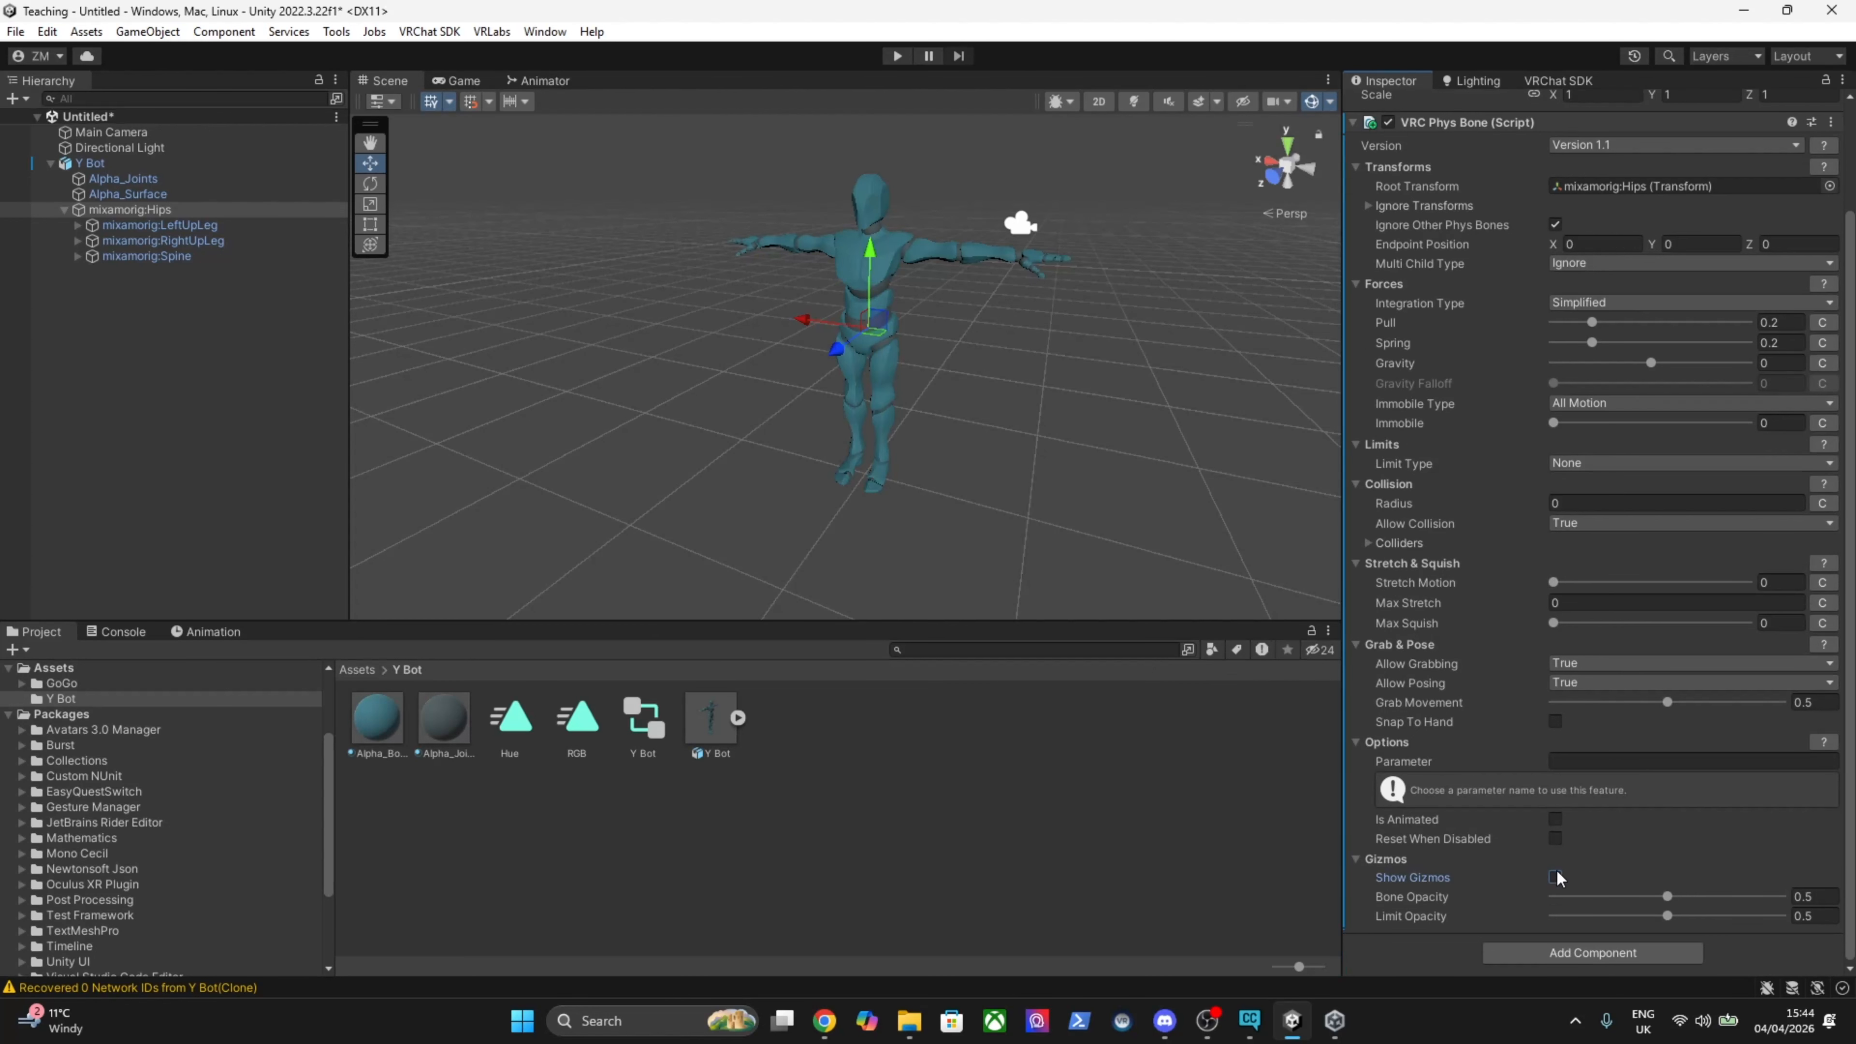
scroll(1553, 683, "up", 4)
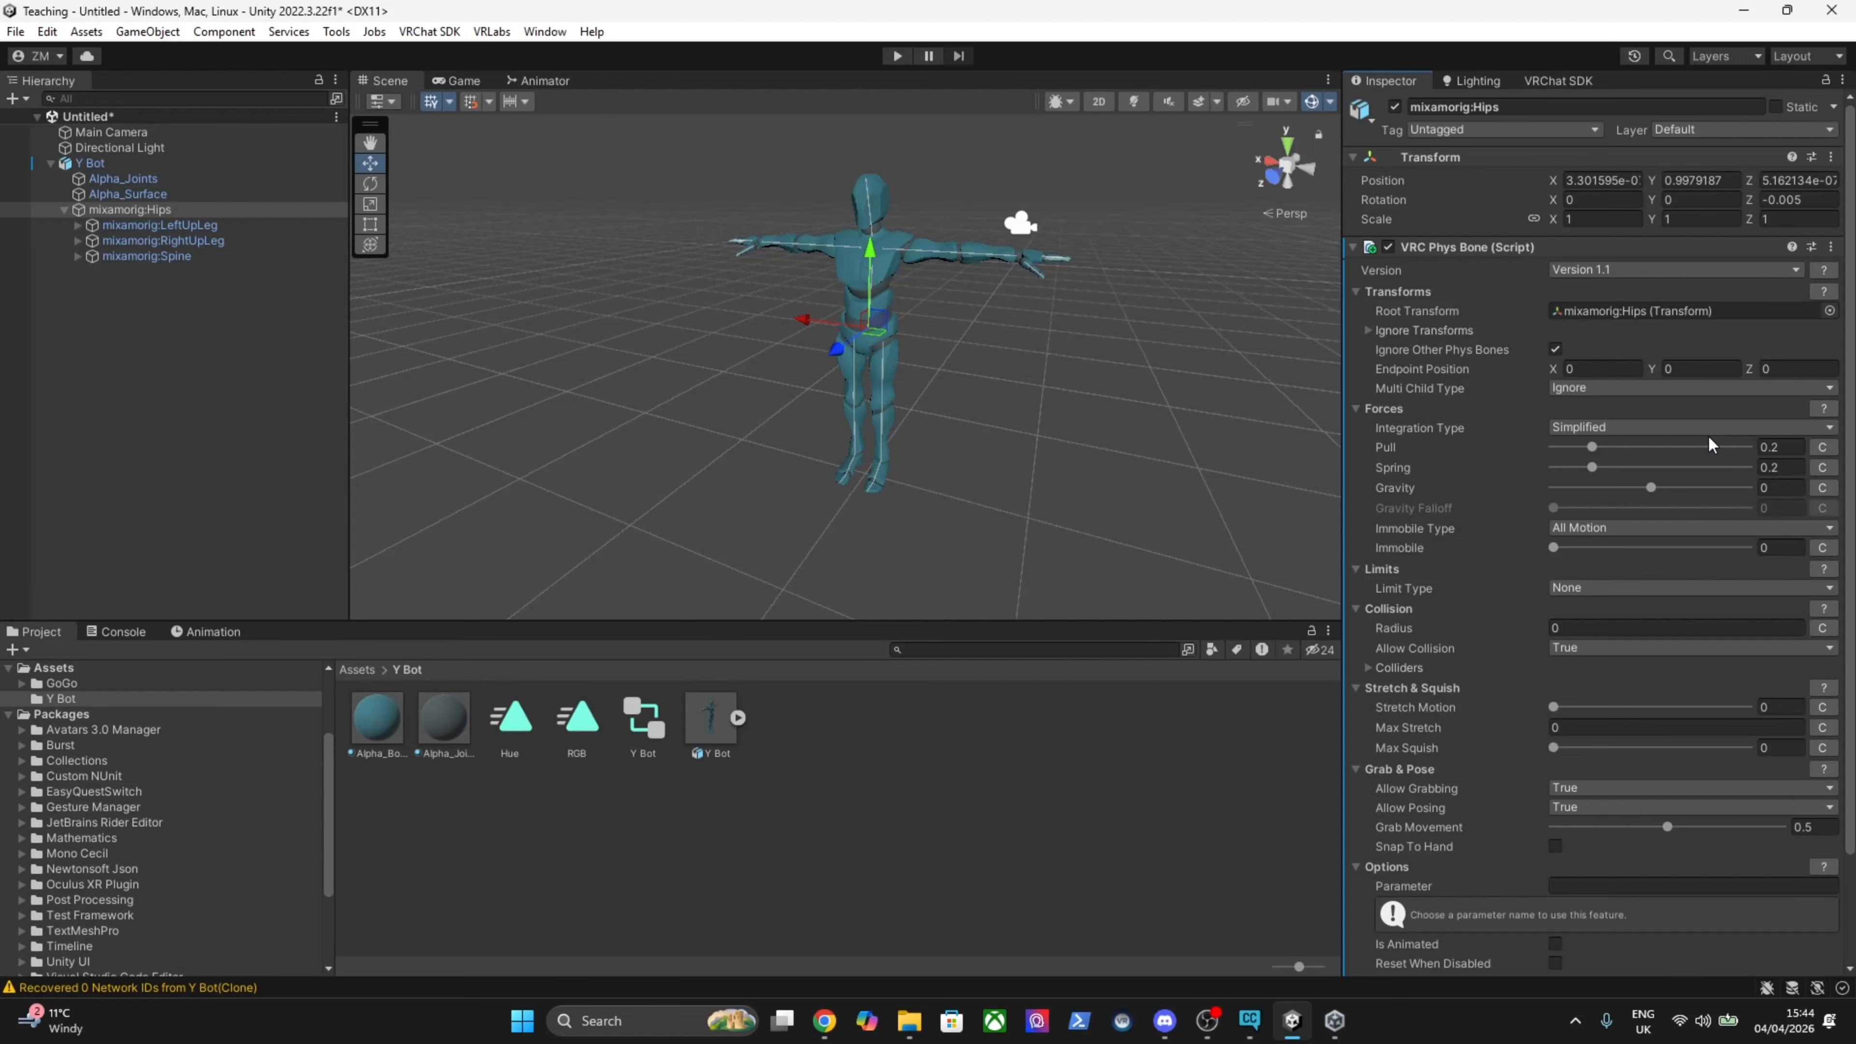
Set the hips Phys Bone's Spring to about 0.414 and its Gravity to about 0.468.
right_click_drag(998, 446, 1087, 446)
key("w")
key("s")
key("w")
key("s")
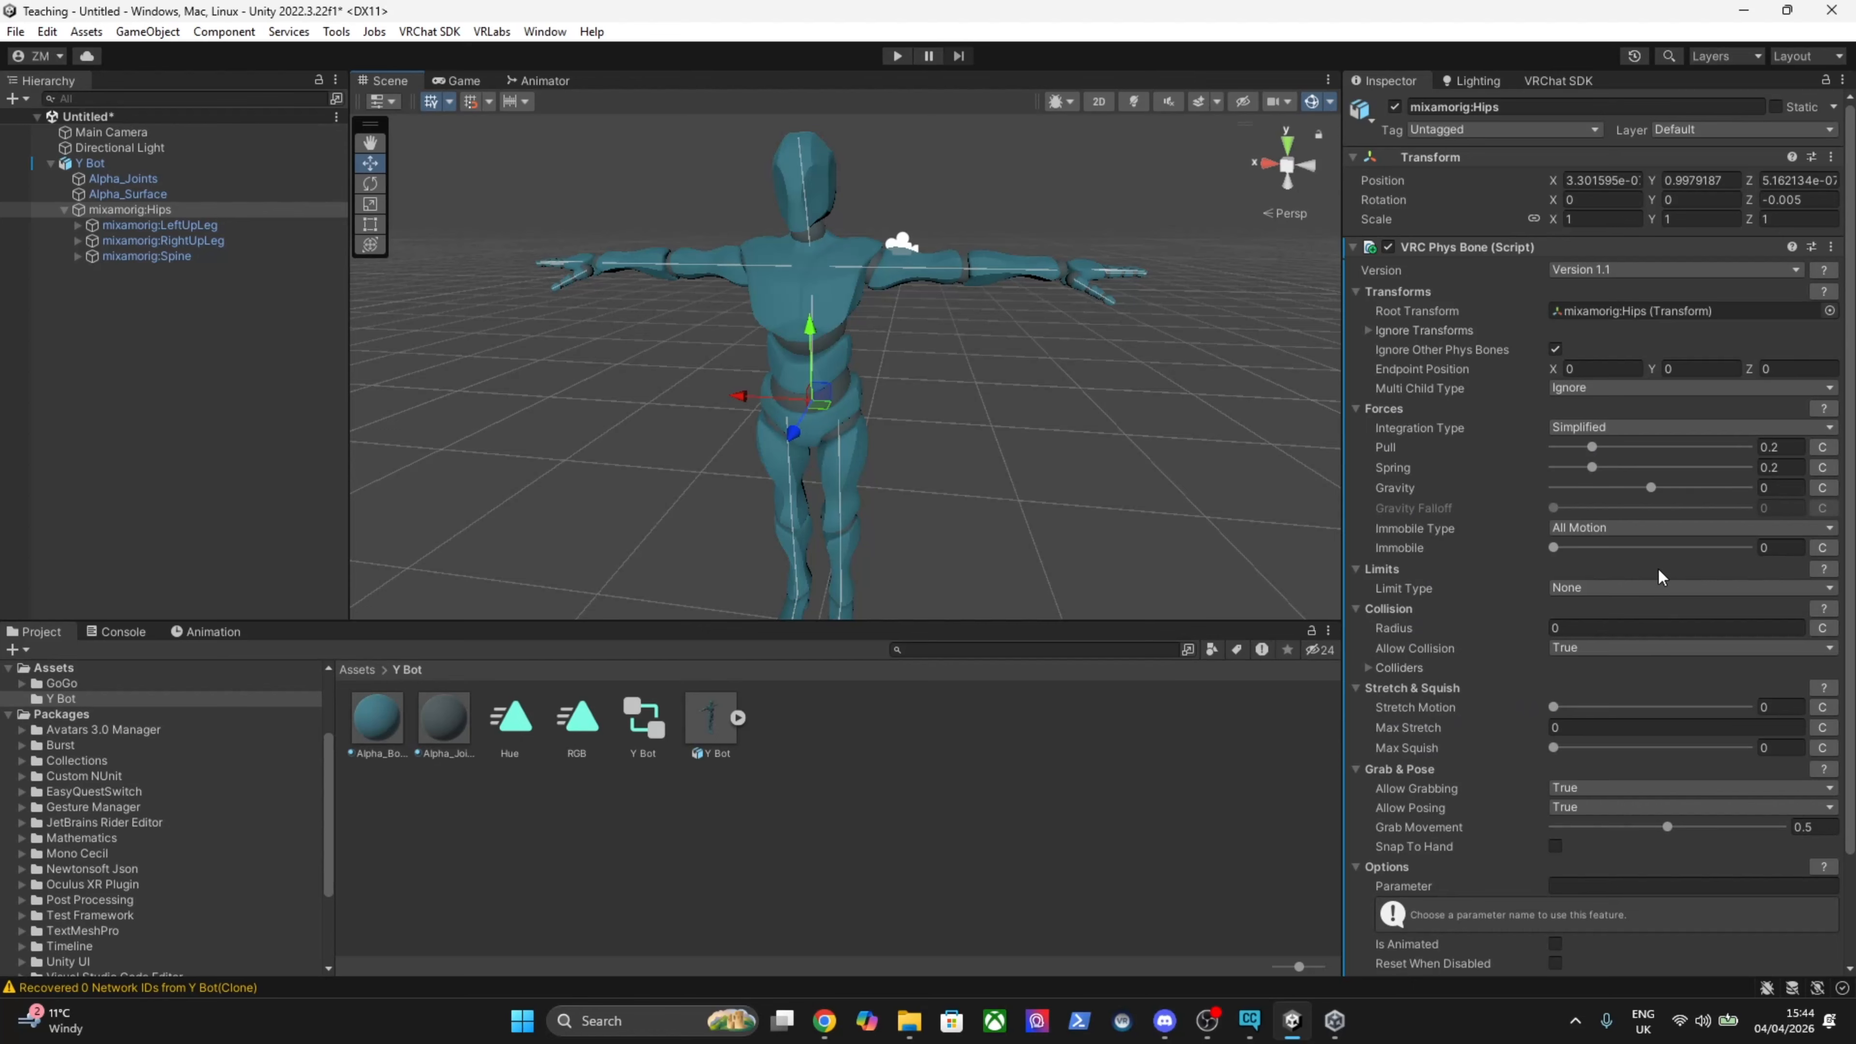
left_click_drag(1593, 468, 1696, 490)
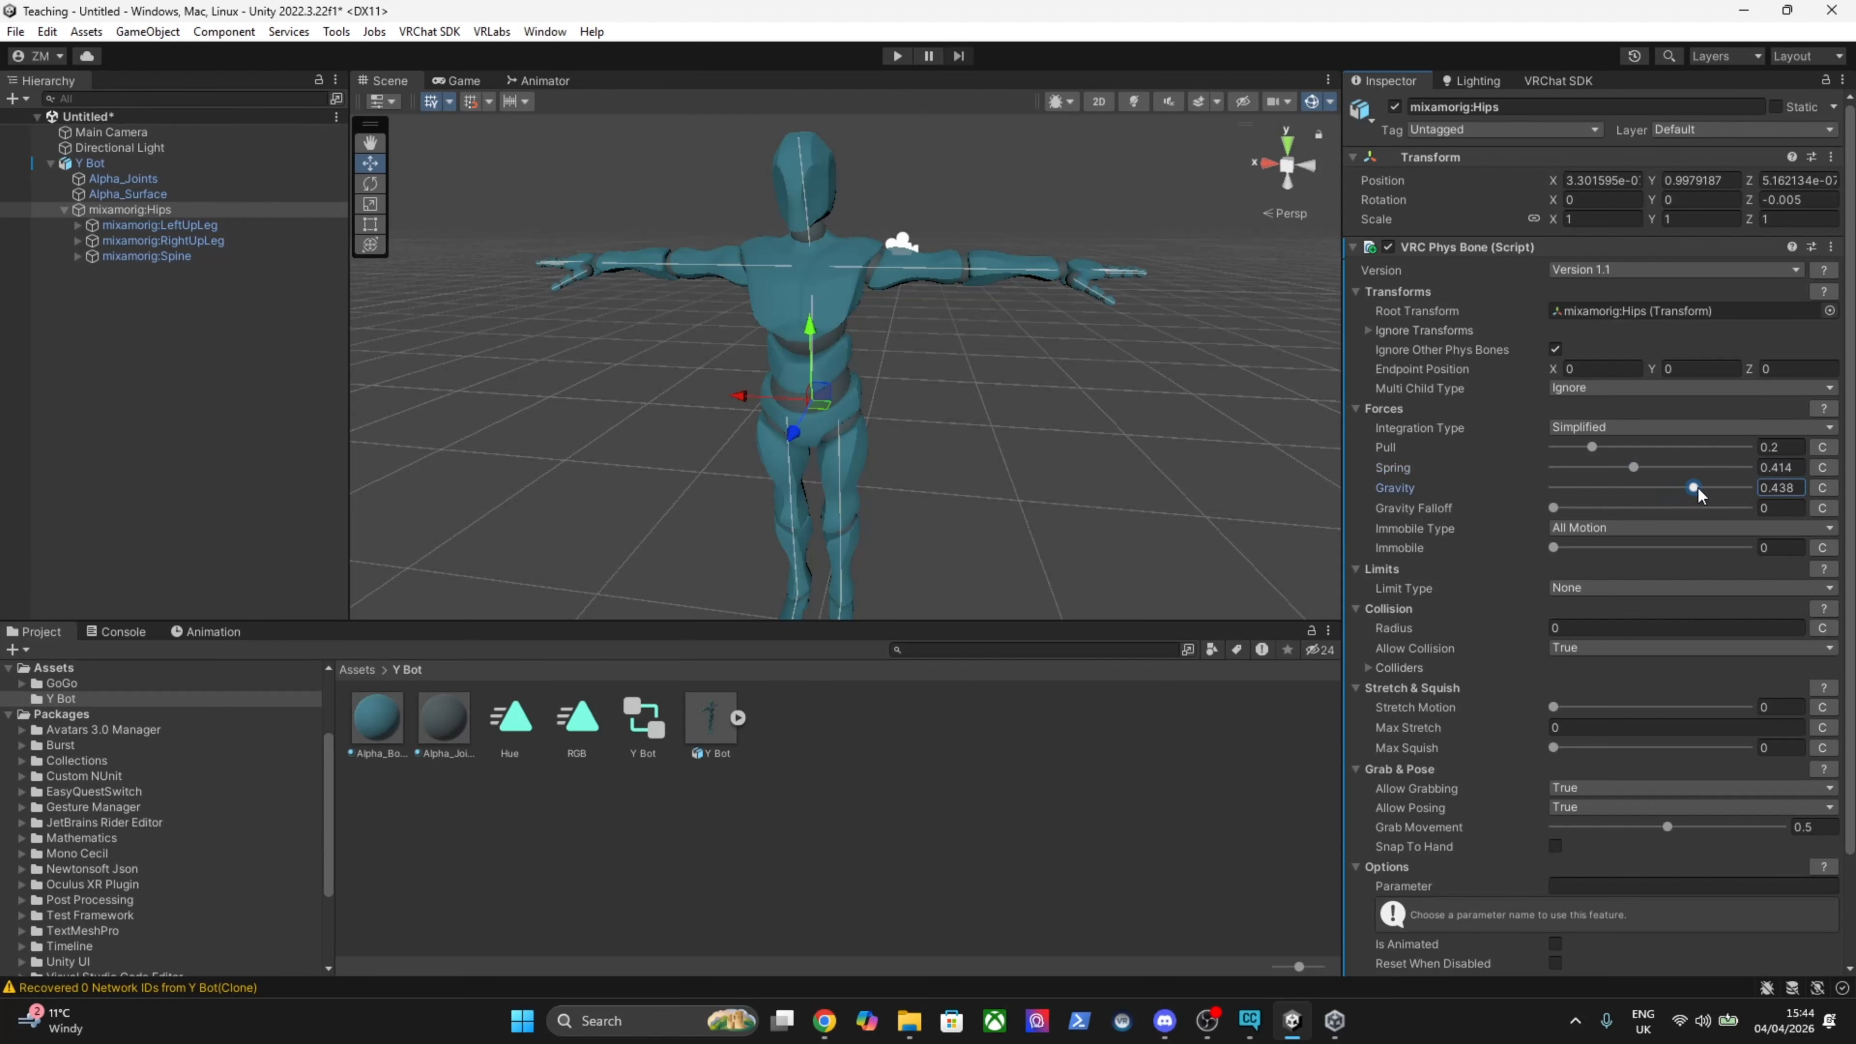
Run play mode with the Gesture Manager emulator and examine the avatar's pose under the new forces in the Scene view.
left_click(899, 54)
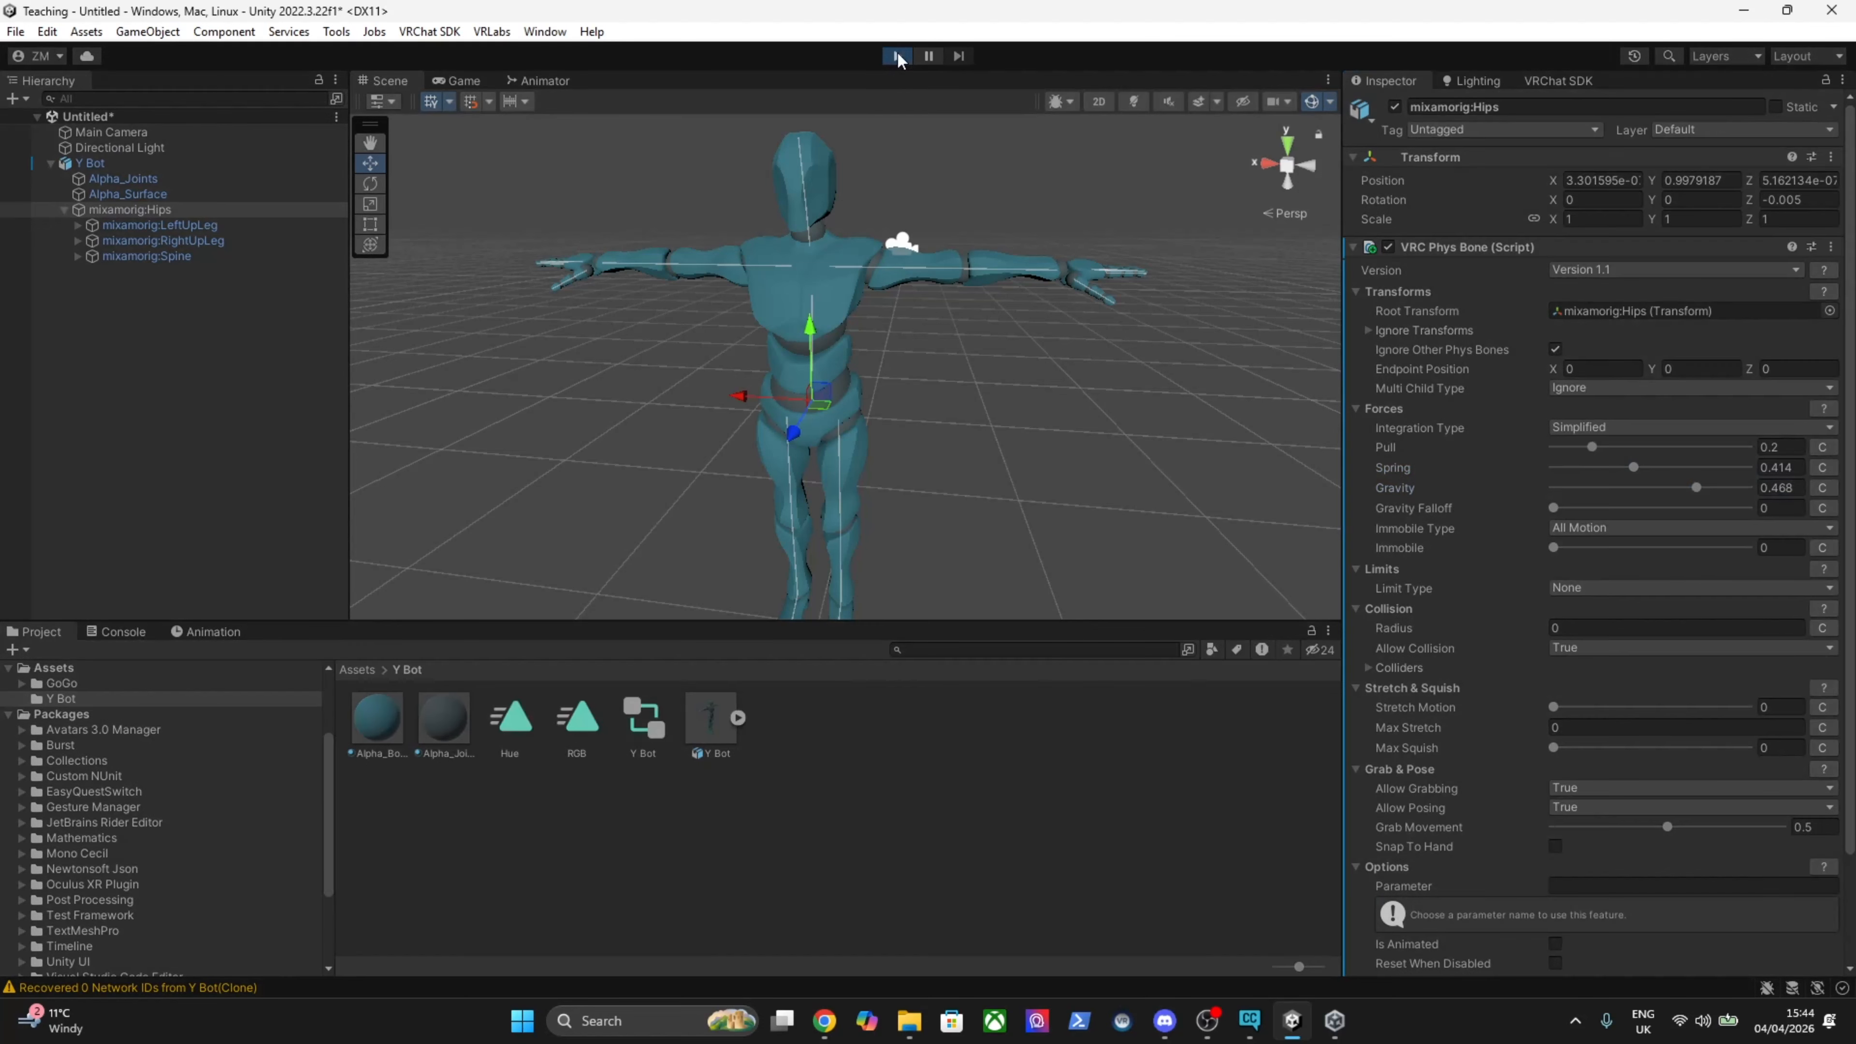
left_click(336, 31)
left_click(351, 54)
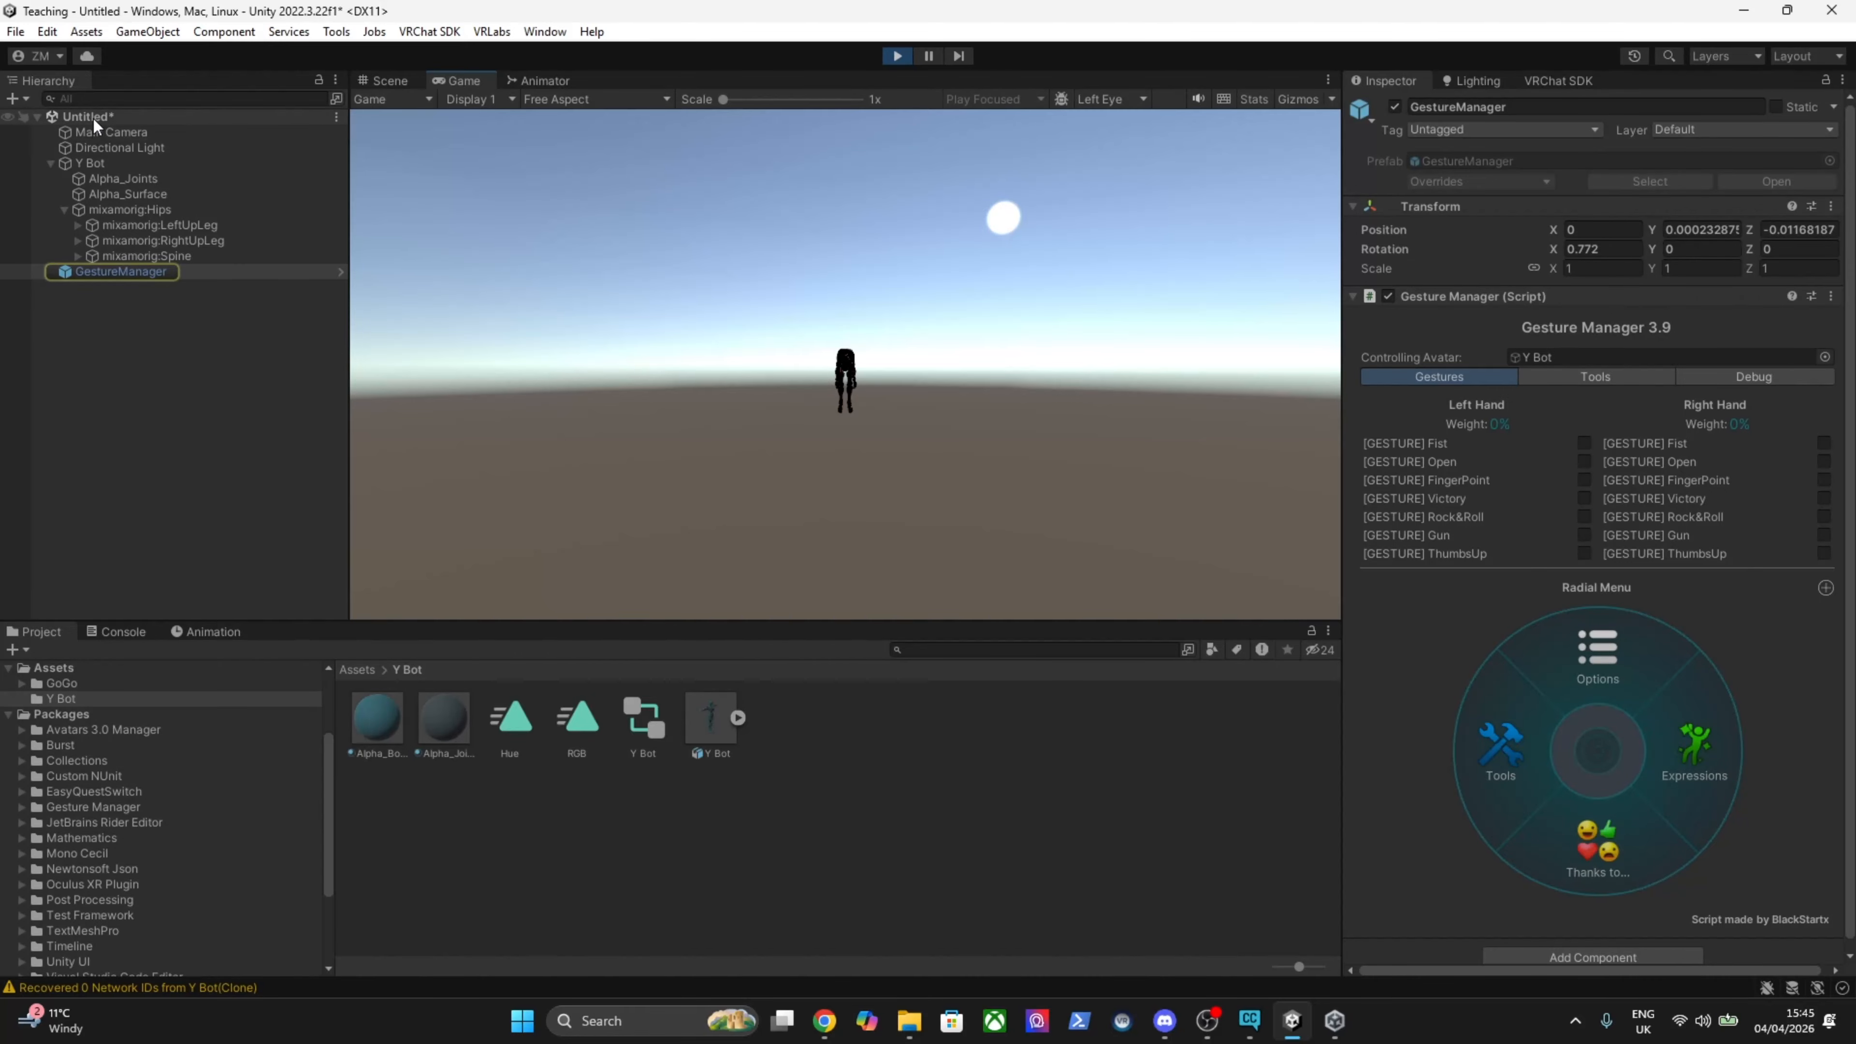
left_click(383, 81)
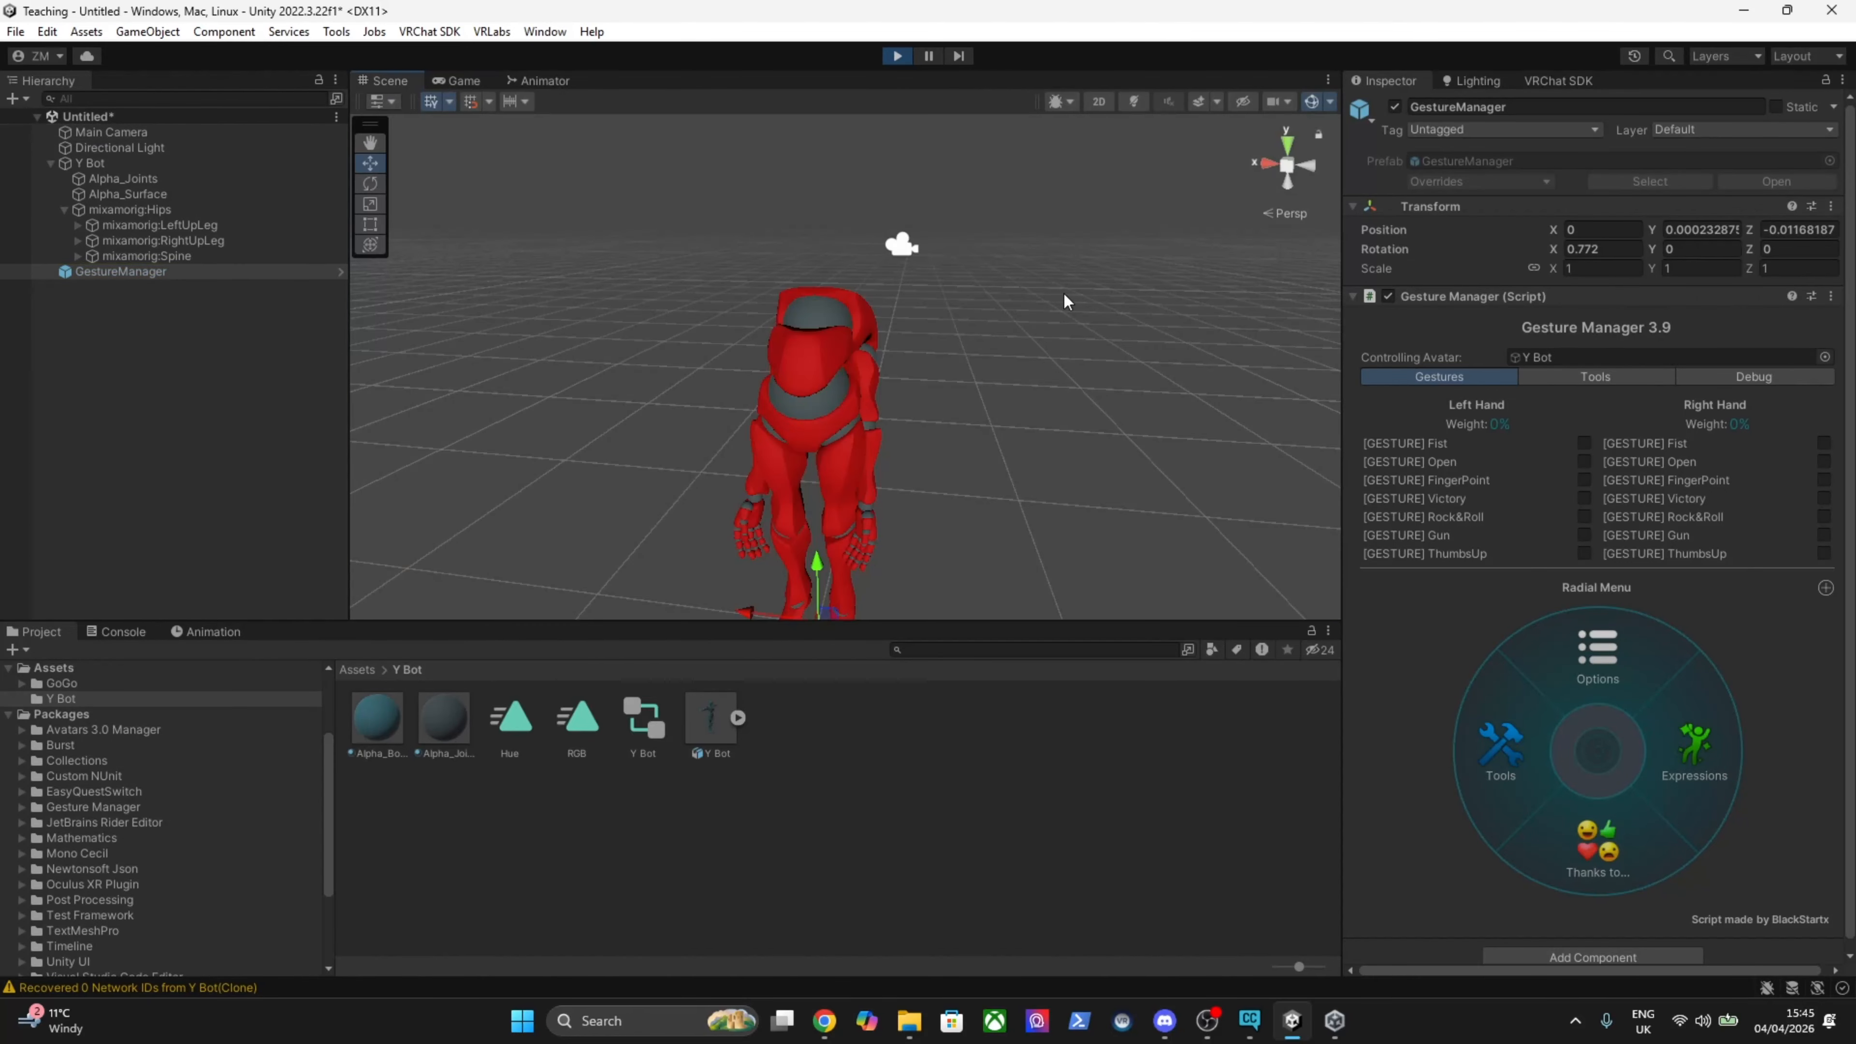
right_click_drag(1039, 291, 970, 281)
key("d")
key("w")
key("s")
key("w")
key("a")
key("s")
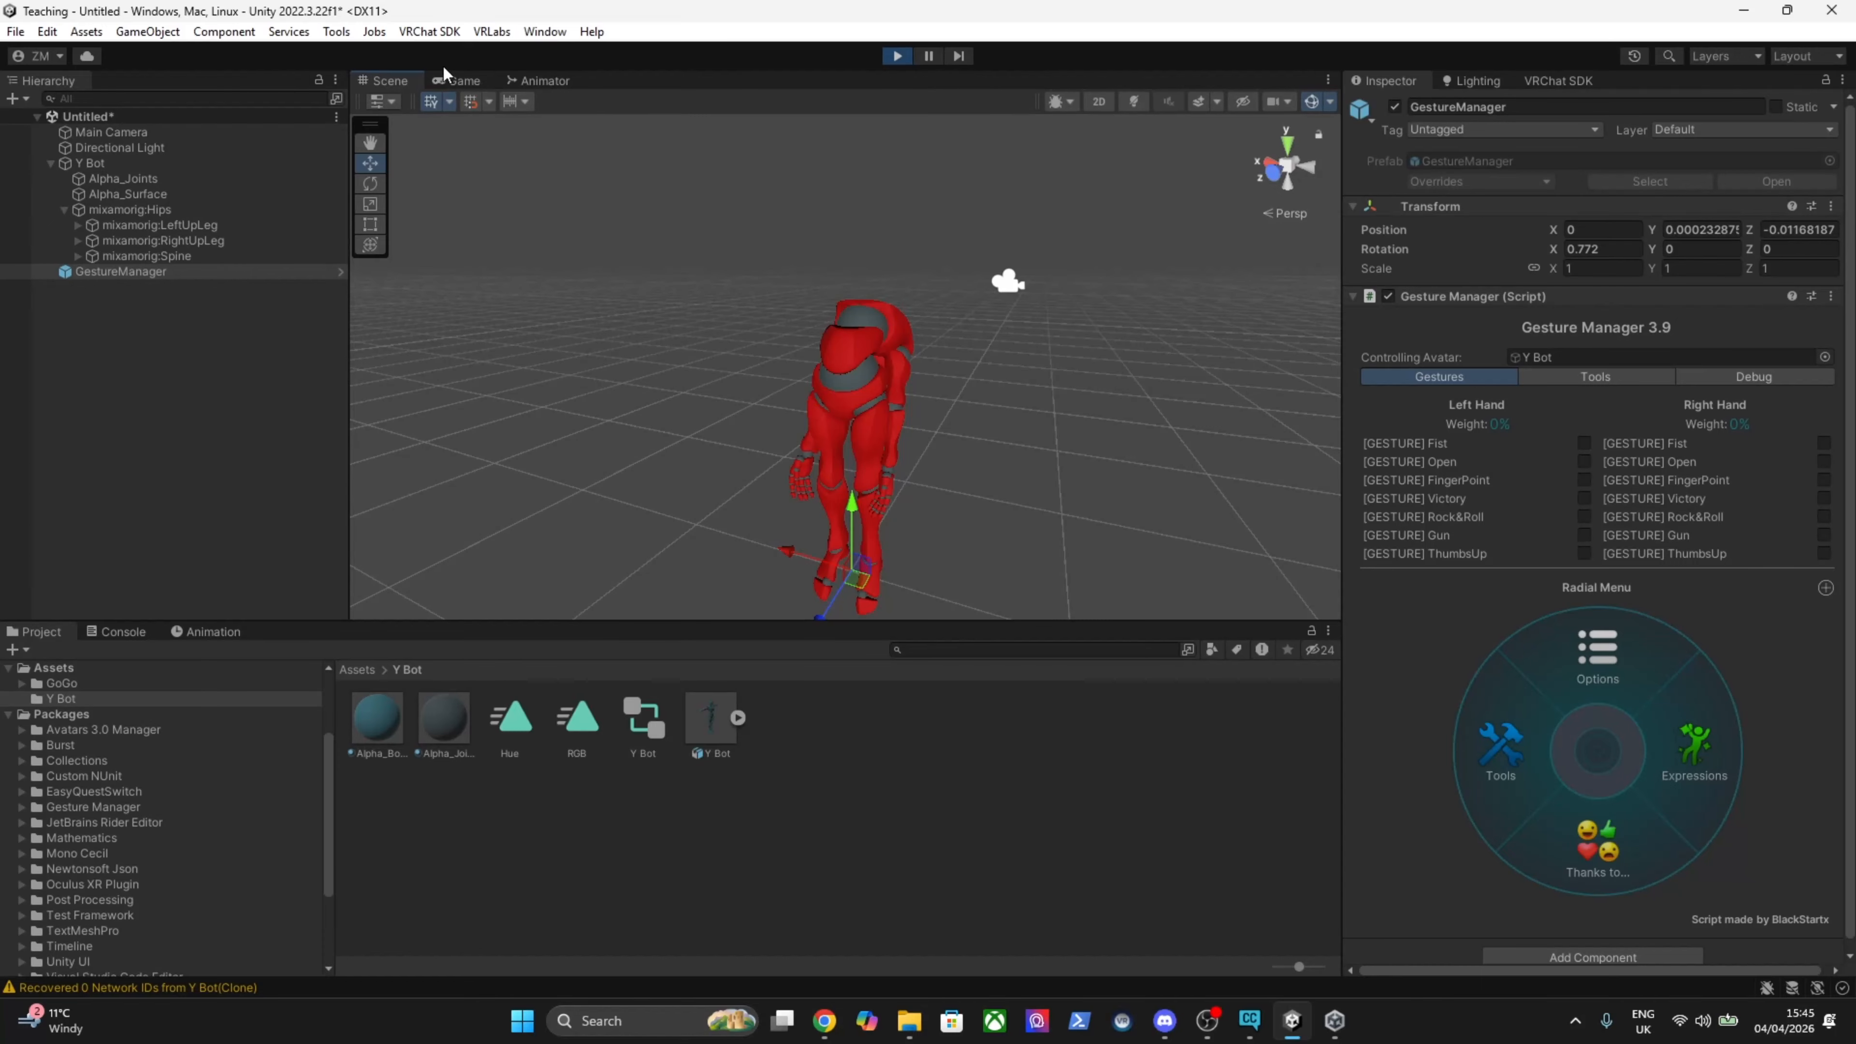
Set the Gravity of the mixamorig:Hips Phys Bone to about -0.468 during play mode.
left_click(150, 211)
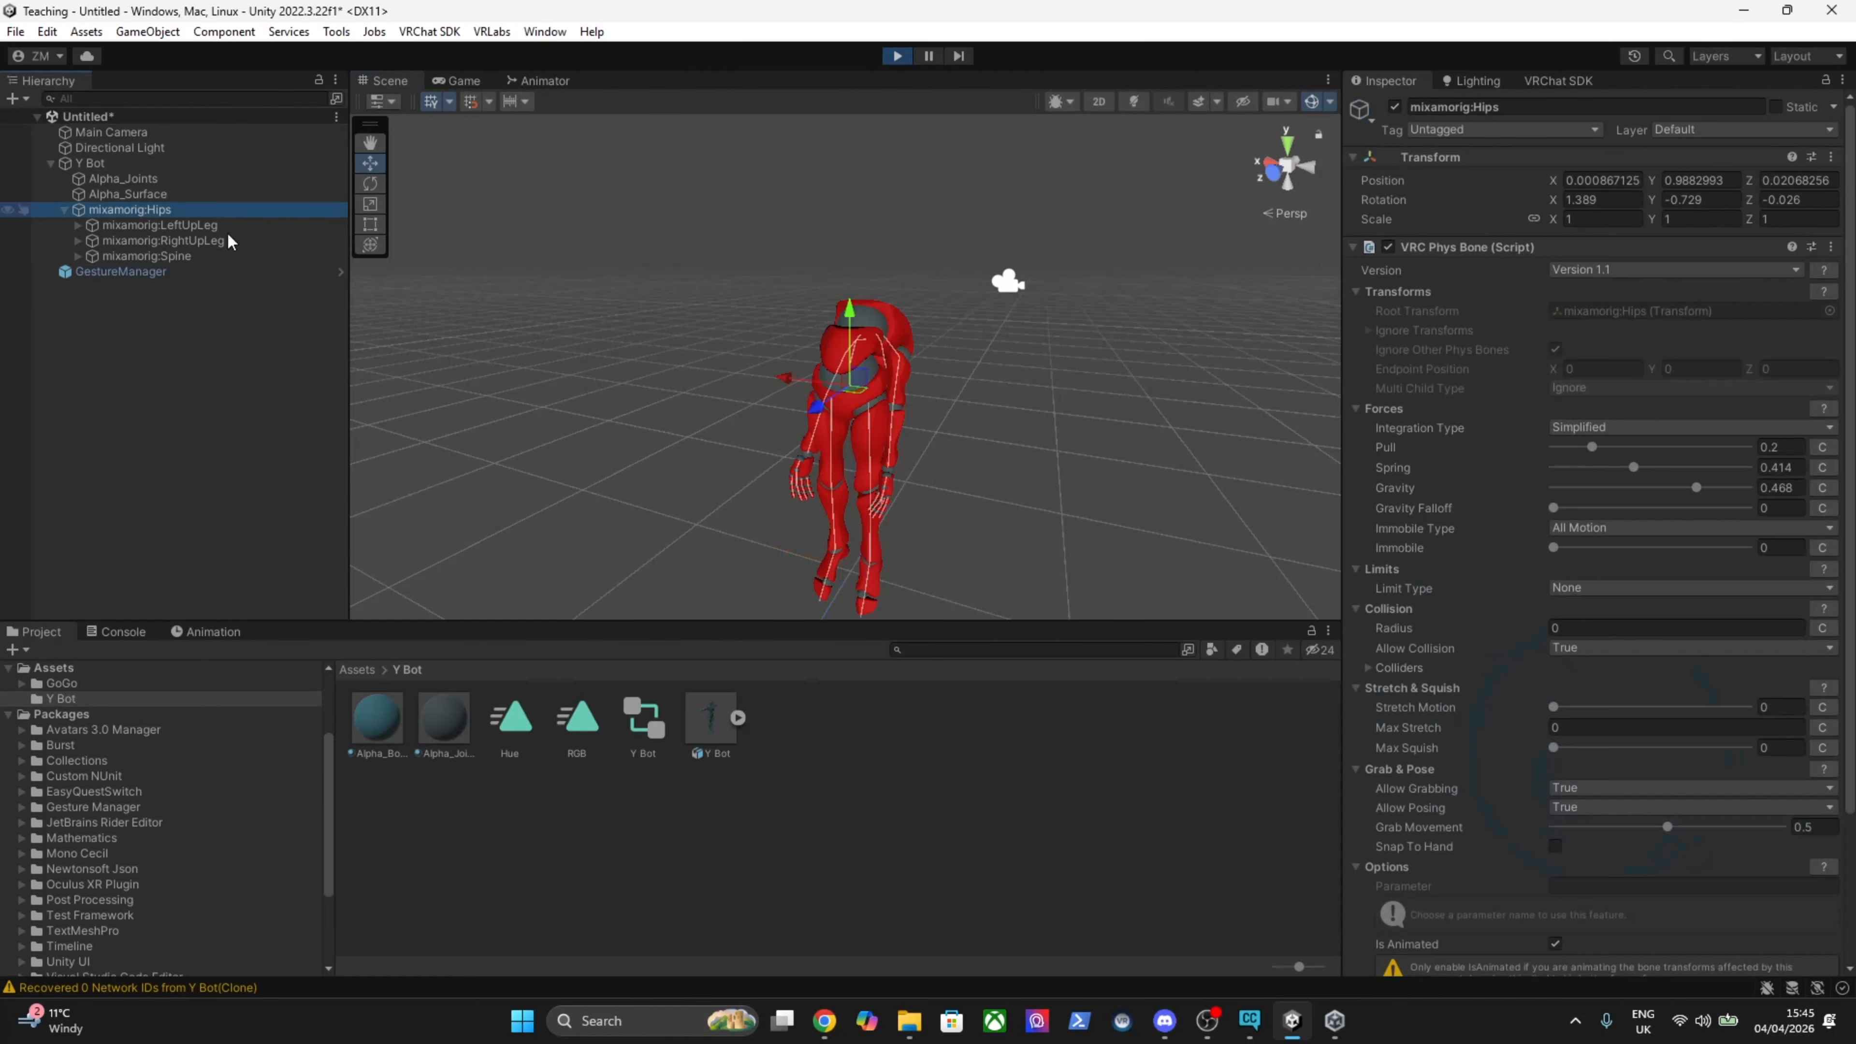
left_click_drag(1698, 487, 1610, 497)
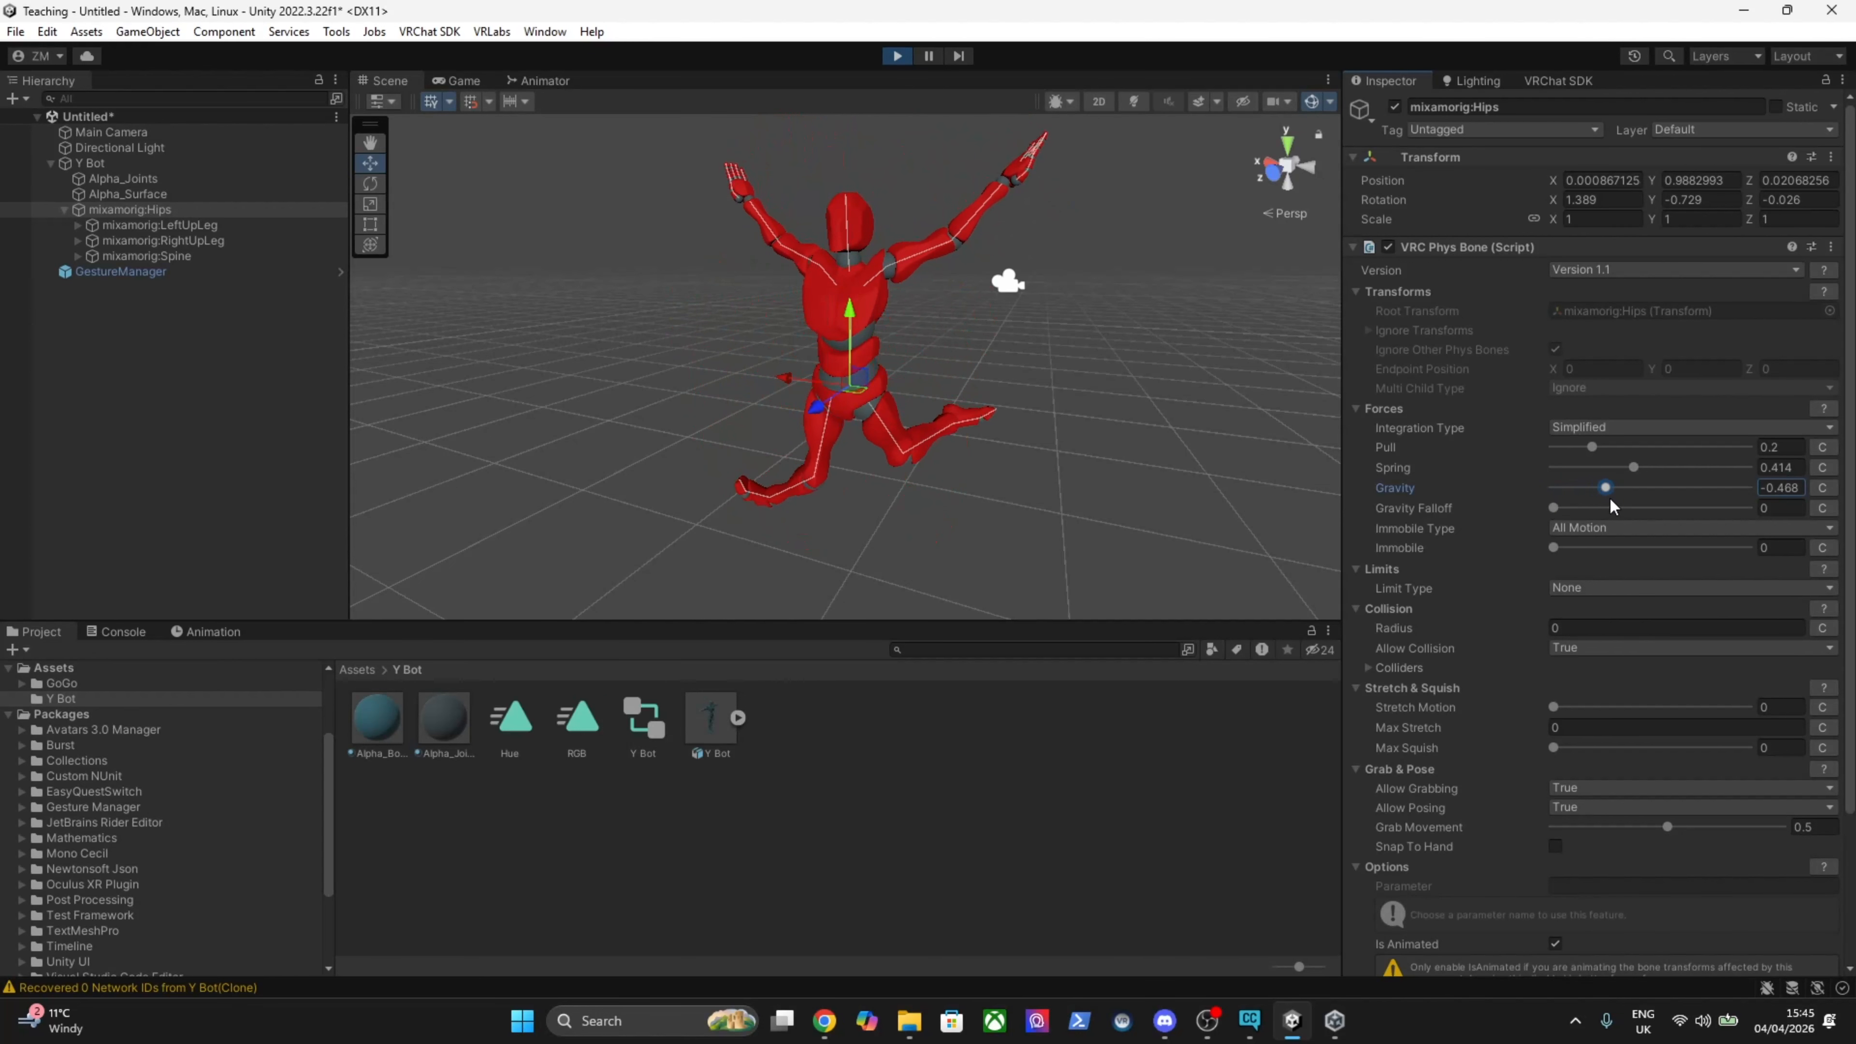
Set the hips Phys Bone's Gravity Falloff to about 0.736 and move Y Bot sideways to test how the bones react.
left_click_drag(1125, 468, 1123, 416, "alt")
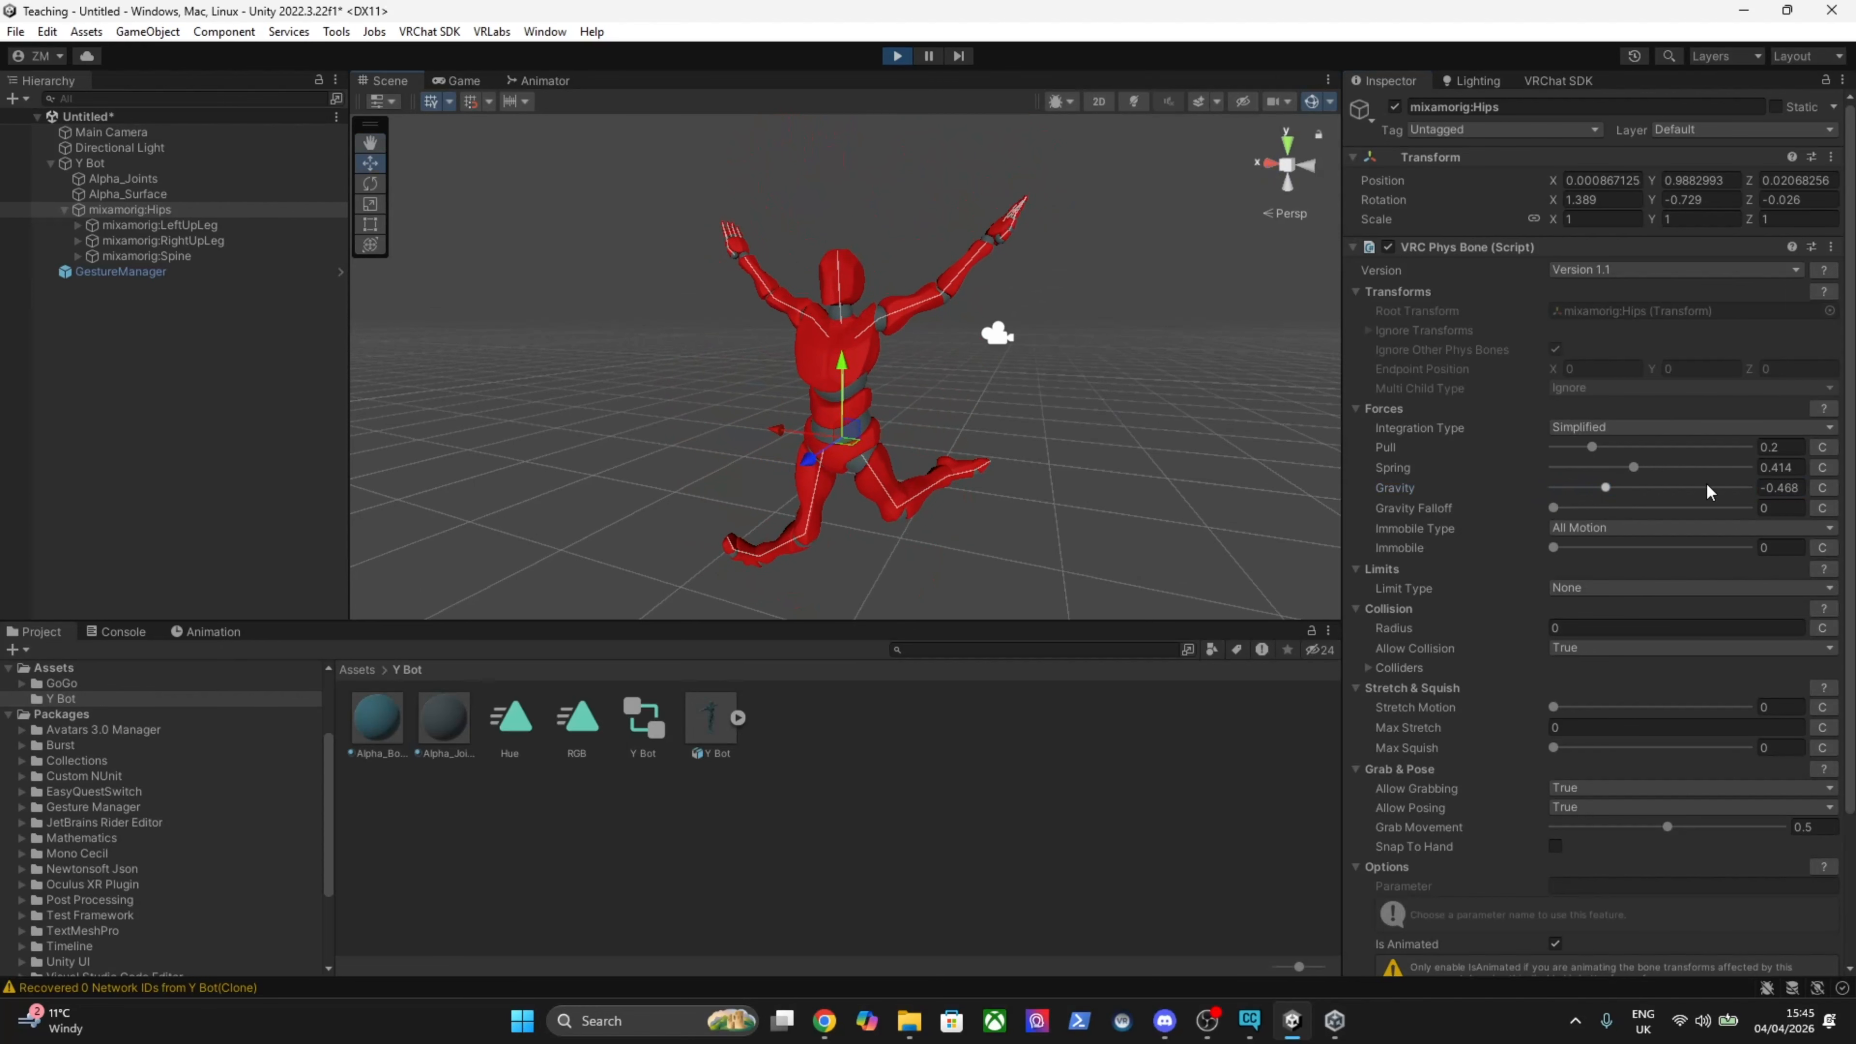
left_click_drag(1570, 509, 1697, 514)
left_click_drag(1013, 457, 1063, 488, "alt")
left_click(89, 163)
left_click_drag(725, 398, 697, 426)
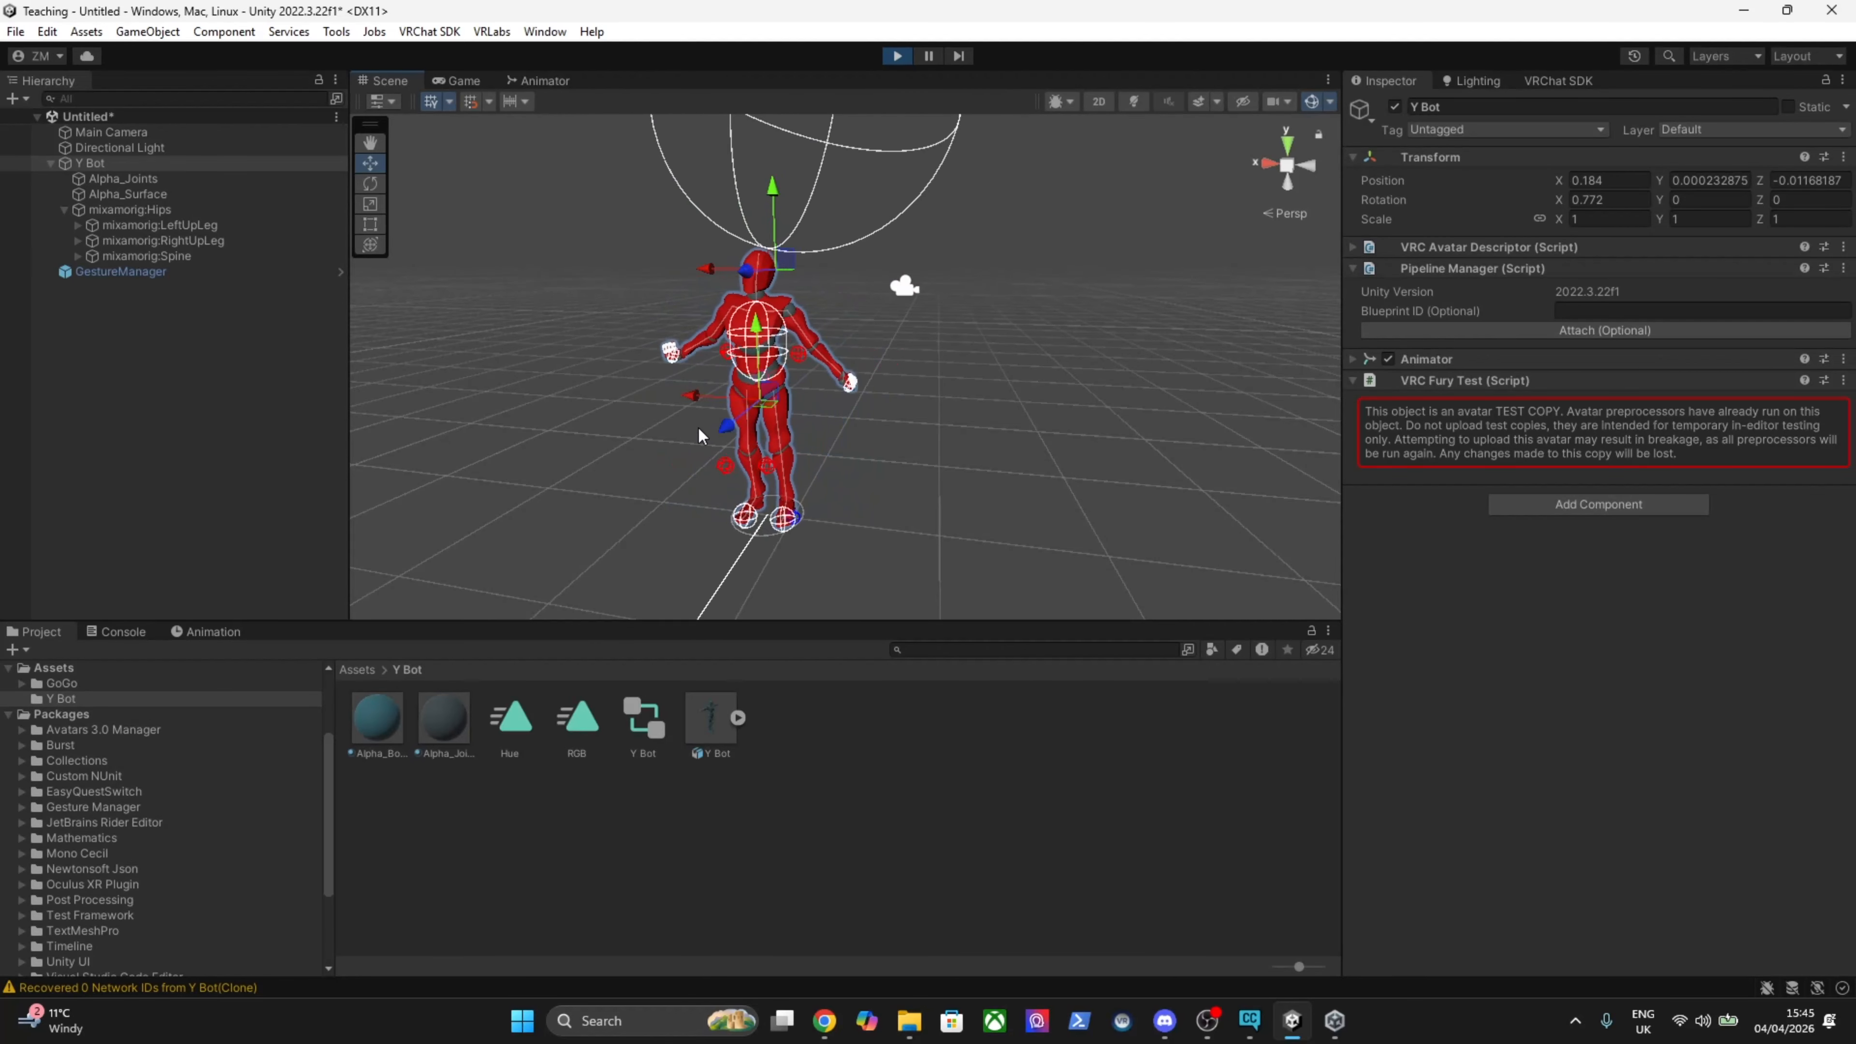
Set the hips Phys Bone's Gravity to 1, then move Y Bot along X and examine its pose from several angles.
left_click(139, 209)
left_click_drag(1605, 488, 1776, 488)
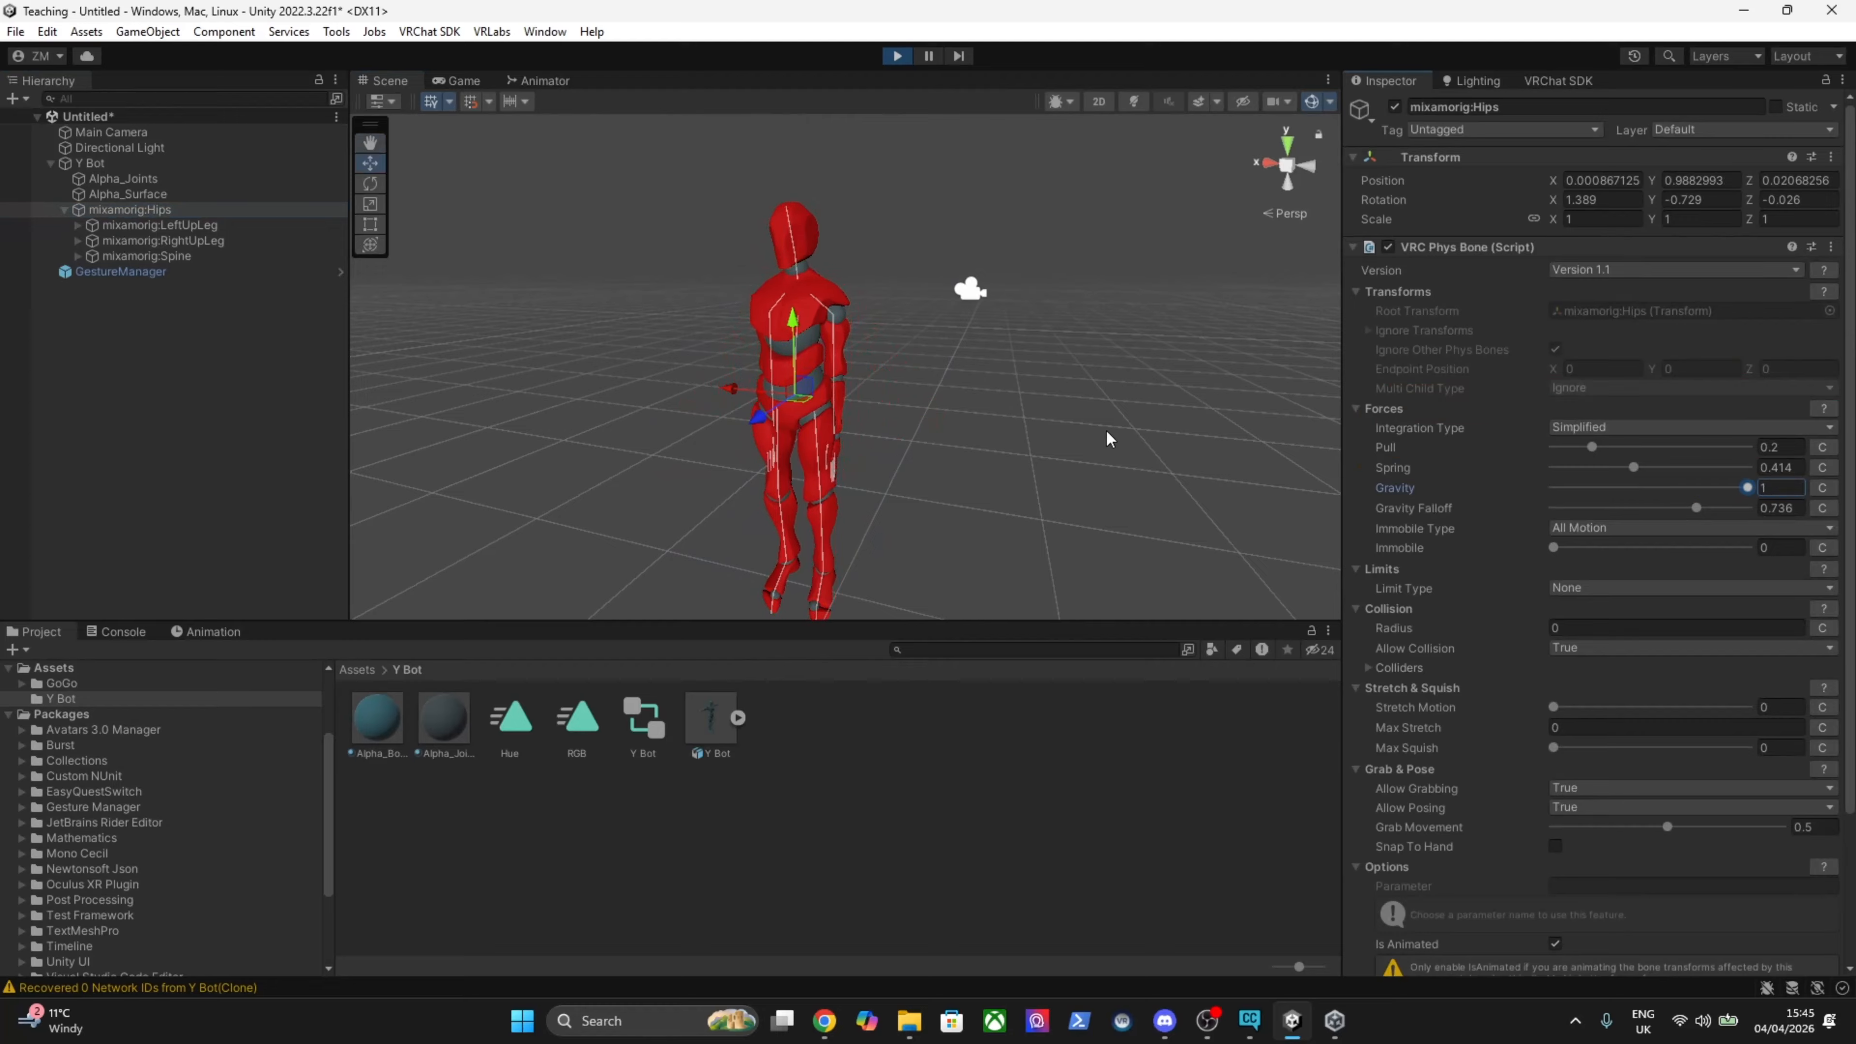
left_click(219, 163)
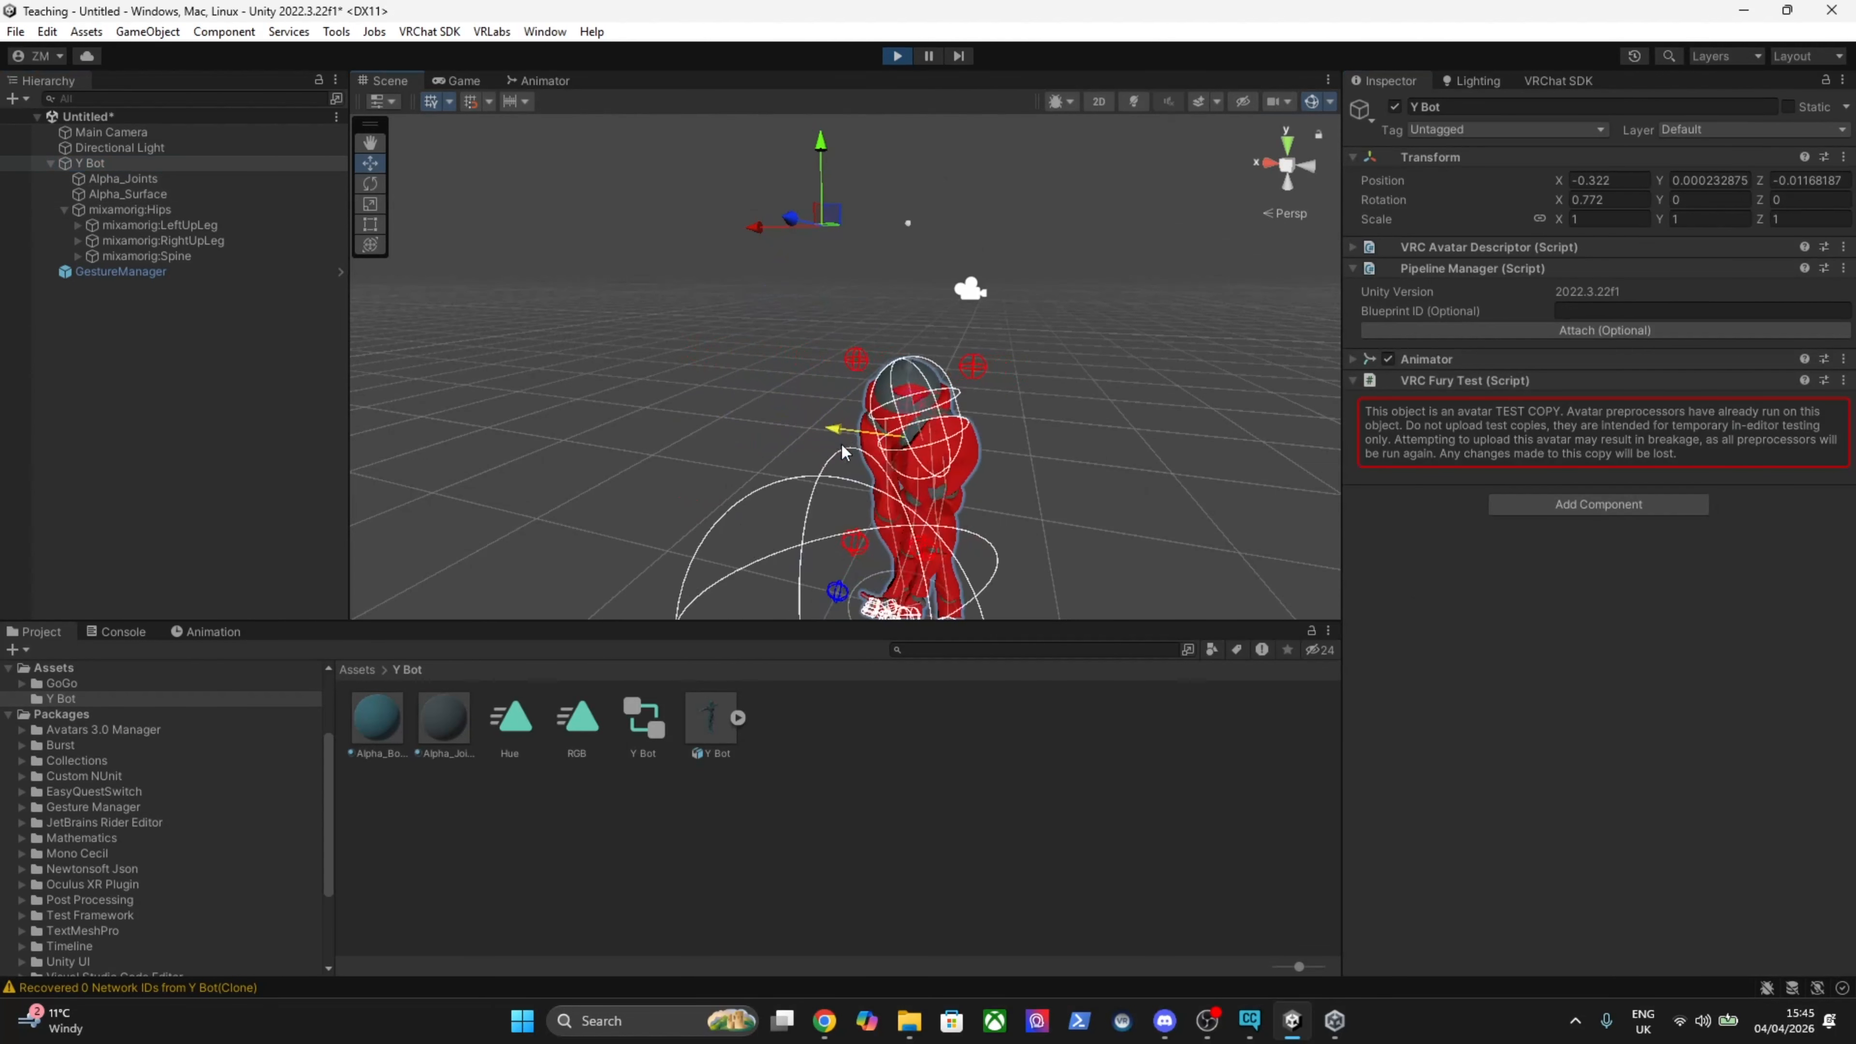
left_click(1107, 311)
right_click_drag(1106, 311, 1101, 389)
key("d")
right_click_drag(852, 356, 1119, 339)
key("a")
key("w")
key("s")
Set the Gravity of the mixamorig:Hips Phys Bone to about -0.045 and its Gravity Falloff to 0.
left_click(151, 215)
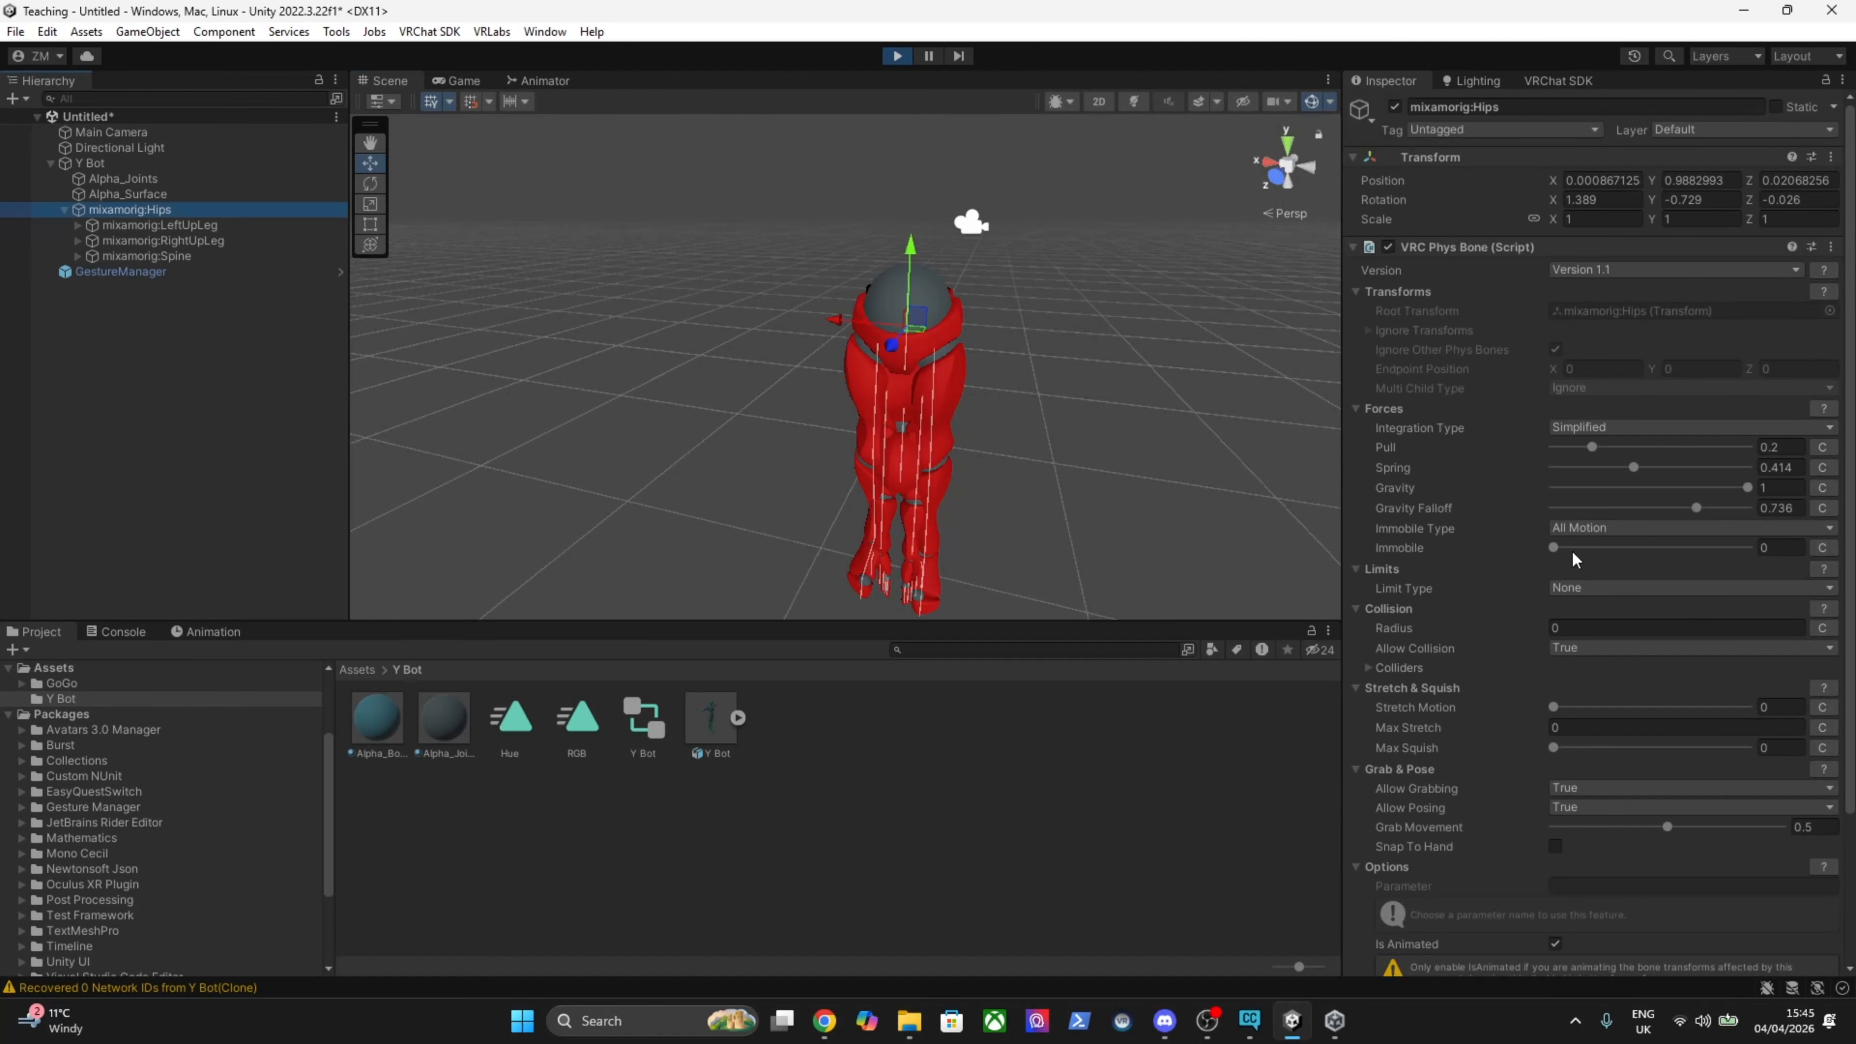
left_click_drag(1737, 498, 1527, 509)
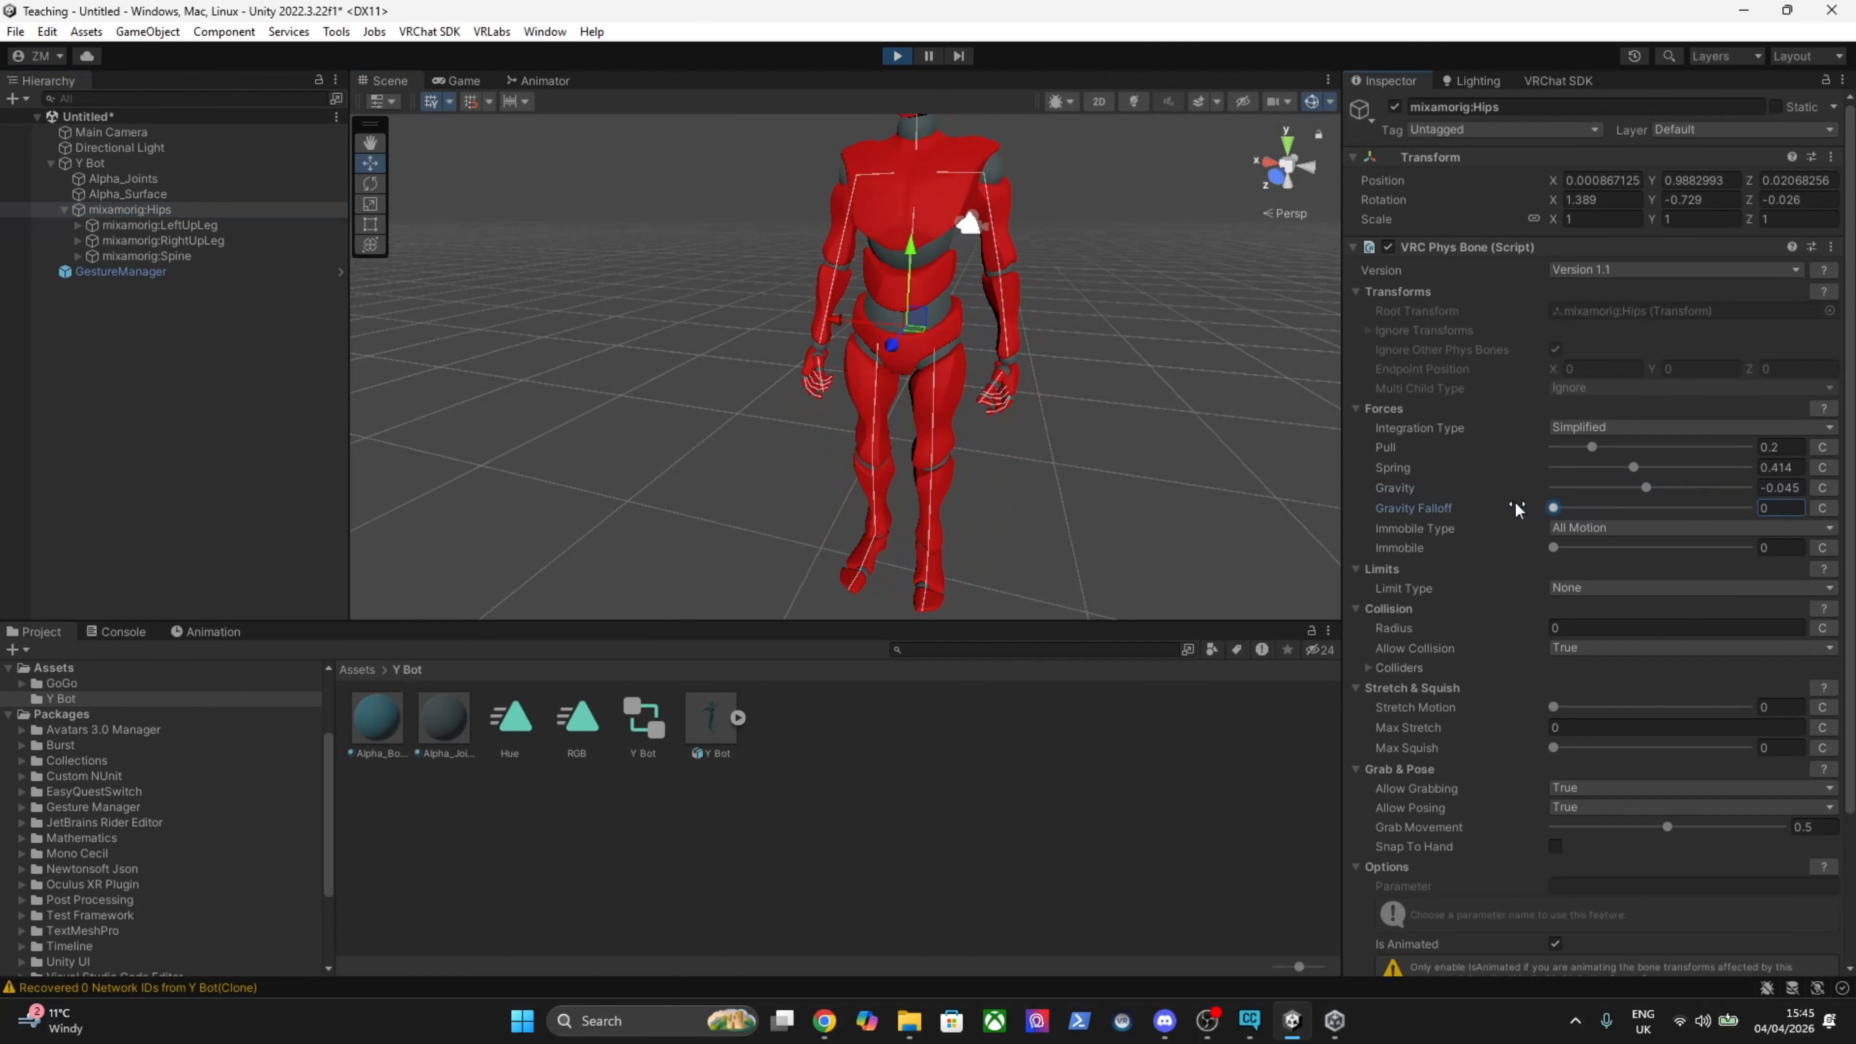
right_click_drag(1189, 435, 1168, 394)
key("s")
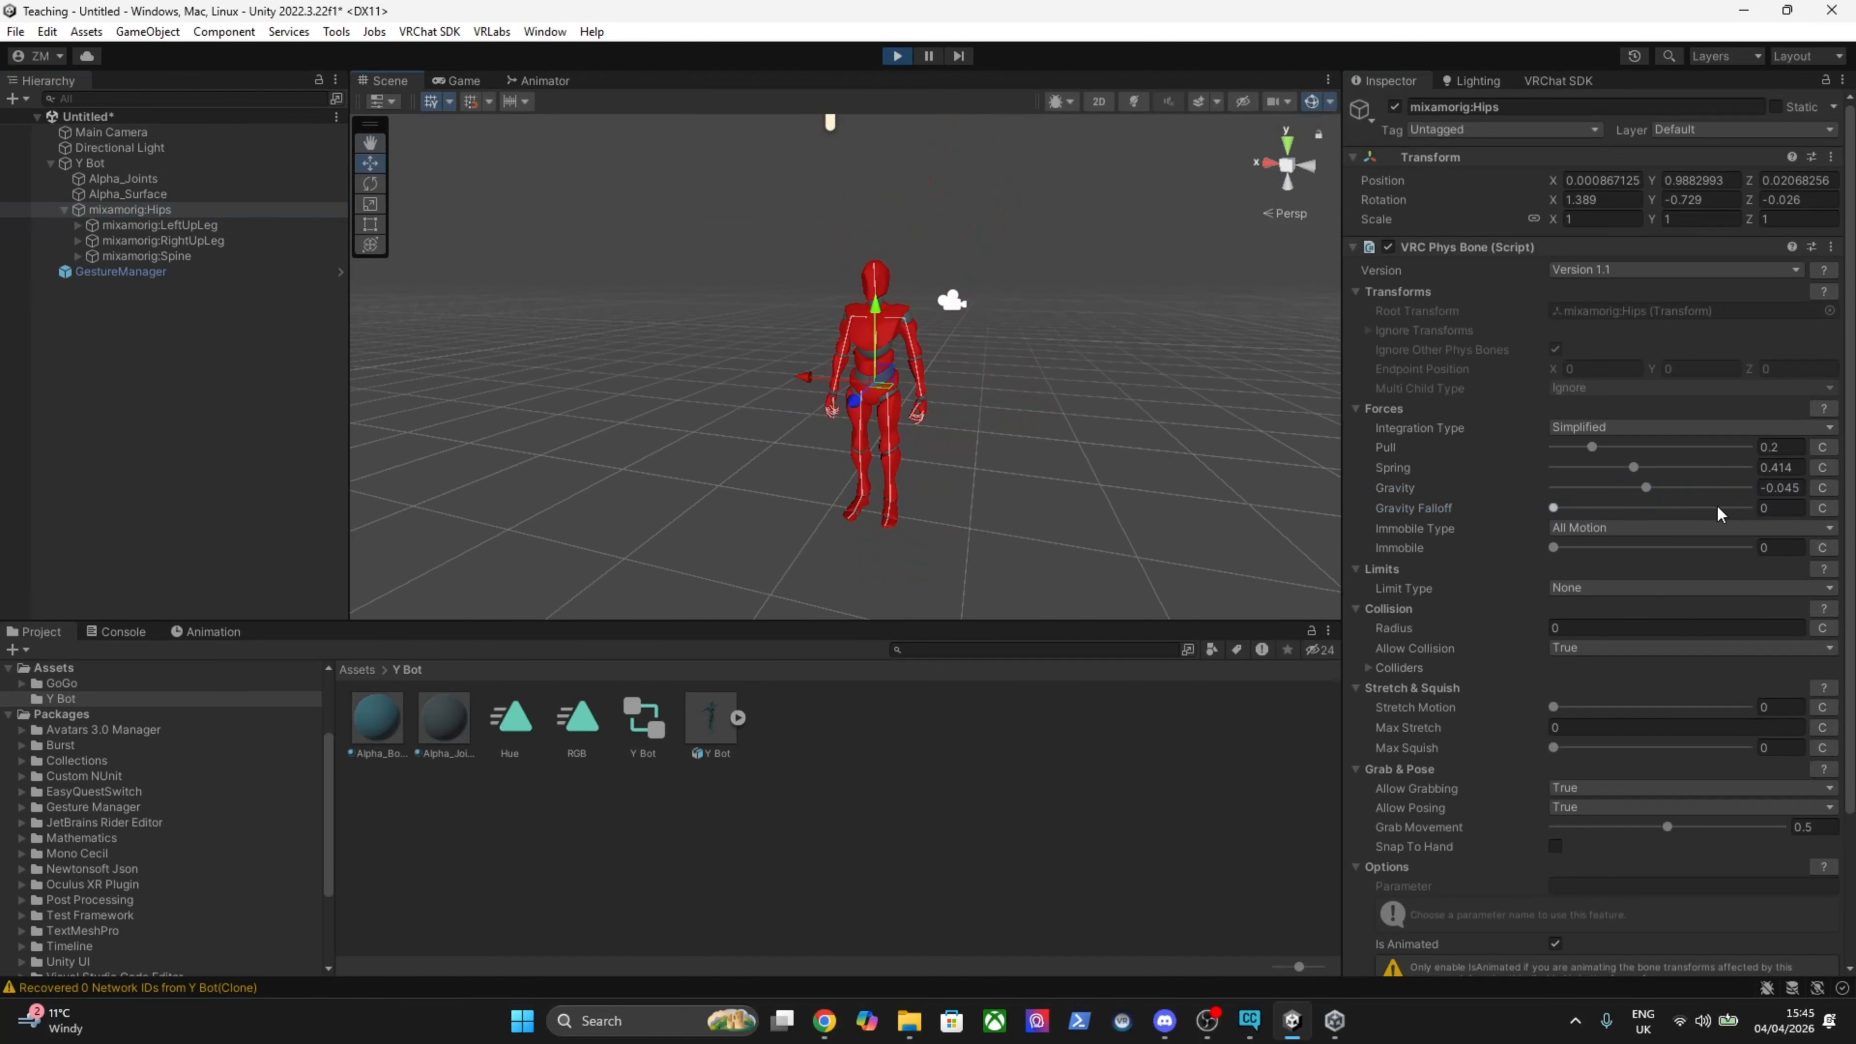
Set the hips Phys Bone's Spring to about 0.693 and swing Y Bot along the X axis.
scroll(737, 381, "up", 3)
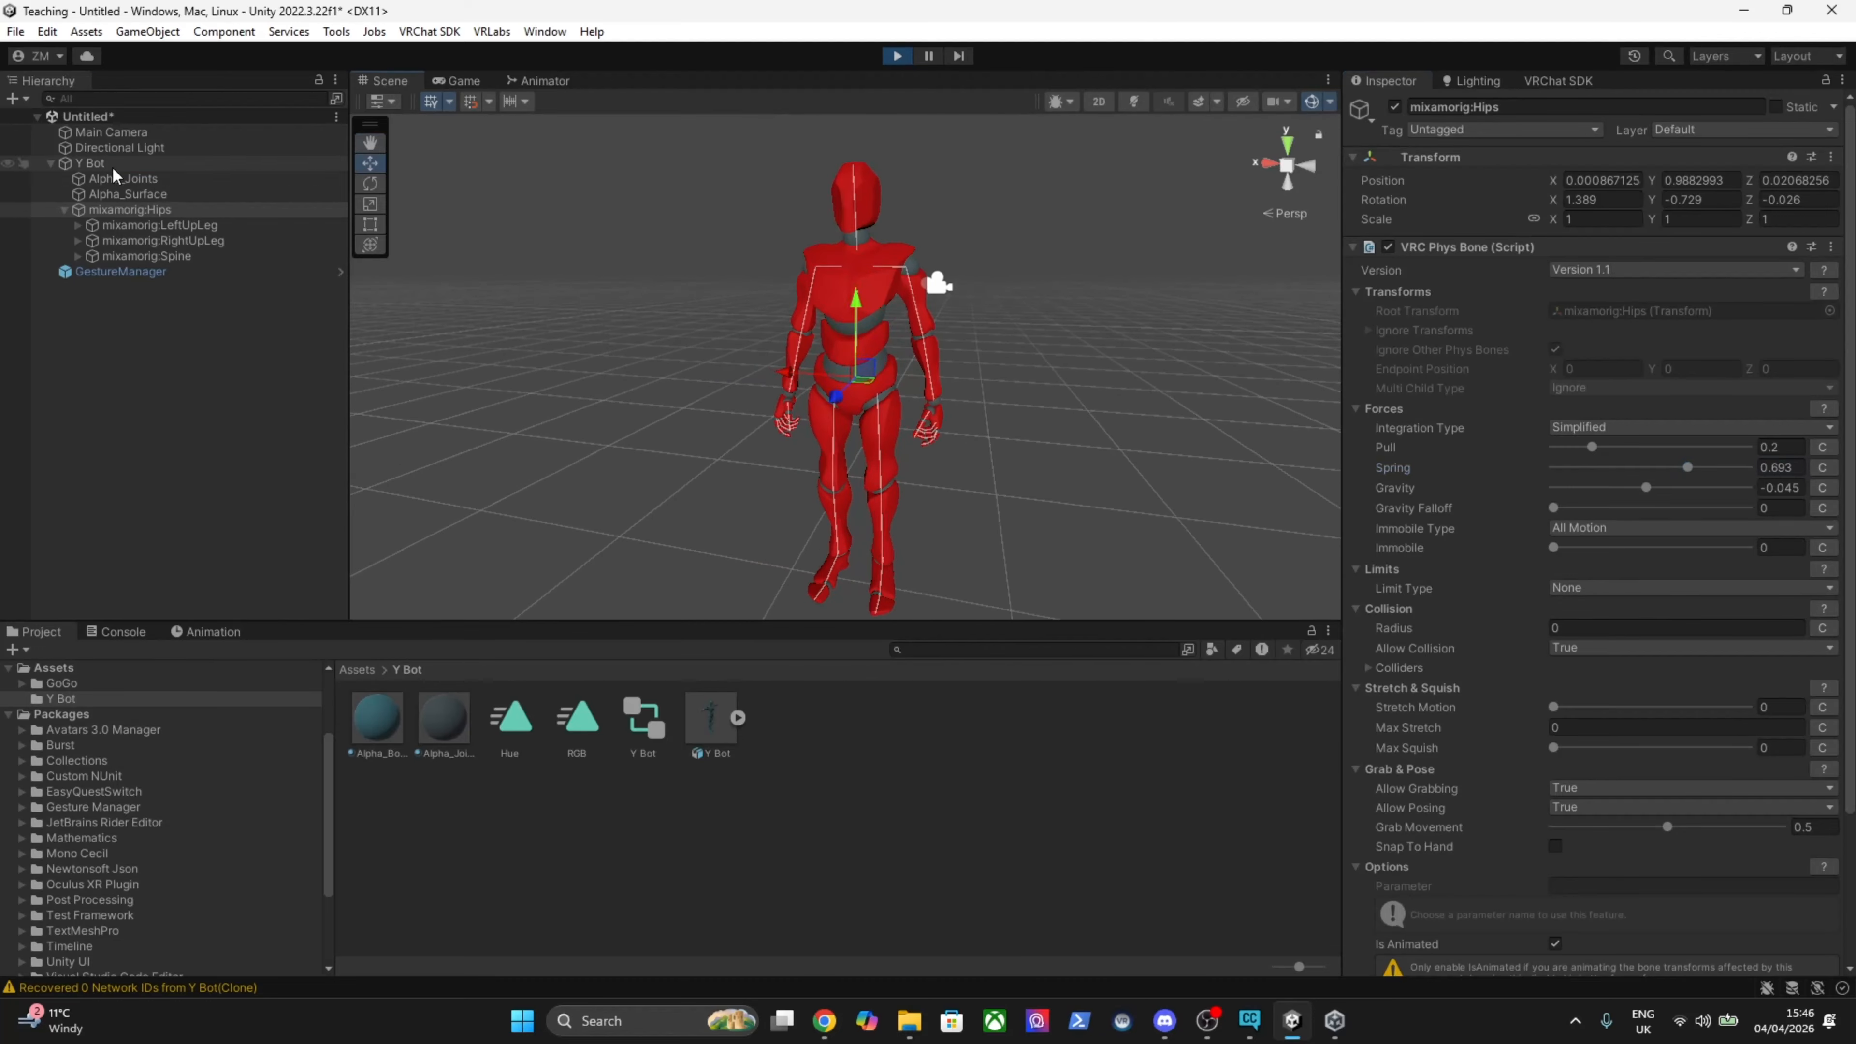
left_click(92, 163)
mouse_move(804, 409)
left_mouse_down()
mouse_move(779, 411)
mouse_move(915, 411)
mouse_move(792, 411)
left_mouse_up()
Raise the hips Phys Bone's Spring to 1 and swing Y Bot along the X axis to test the motion.
left_click(131, 210)
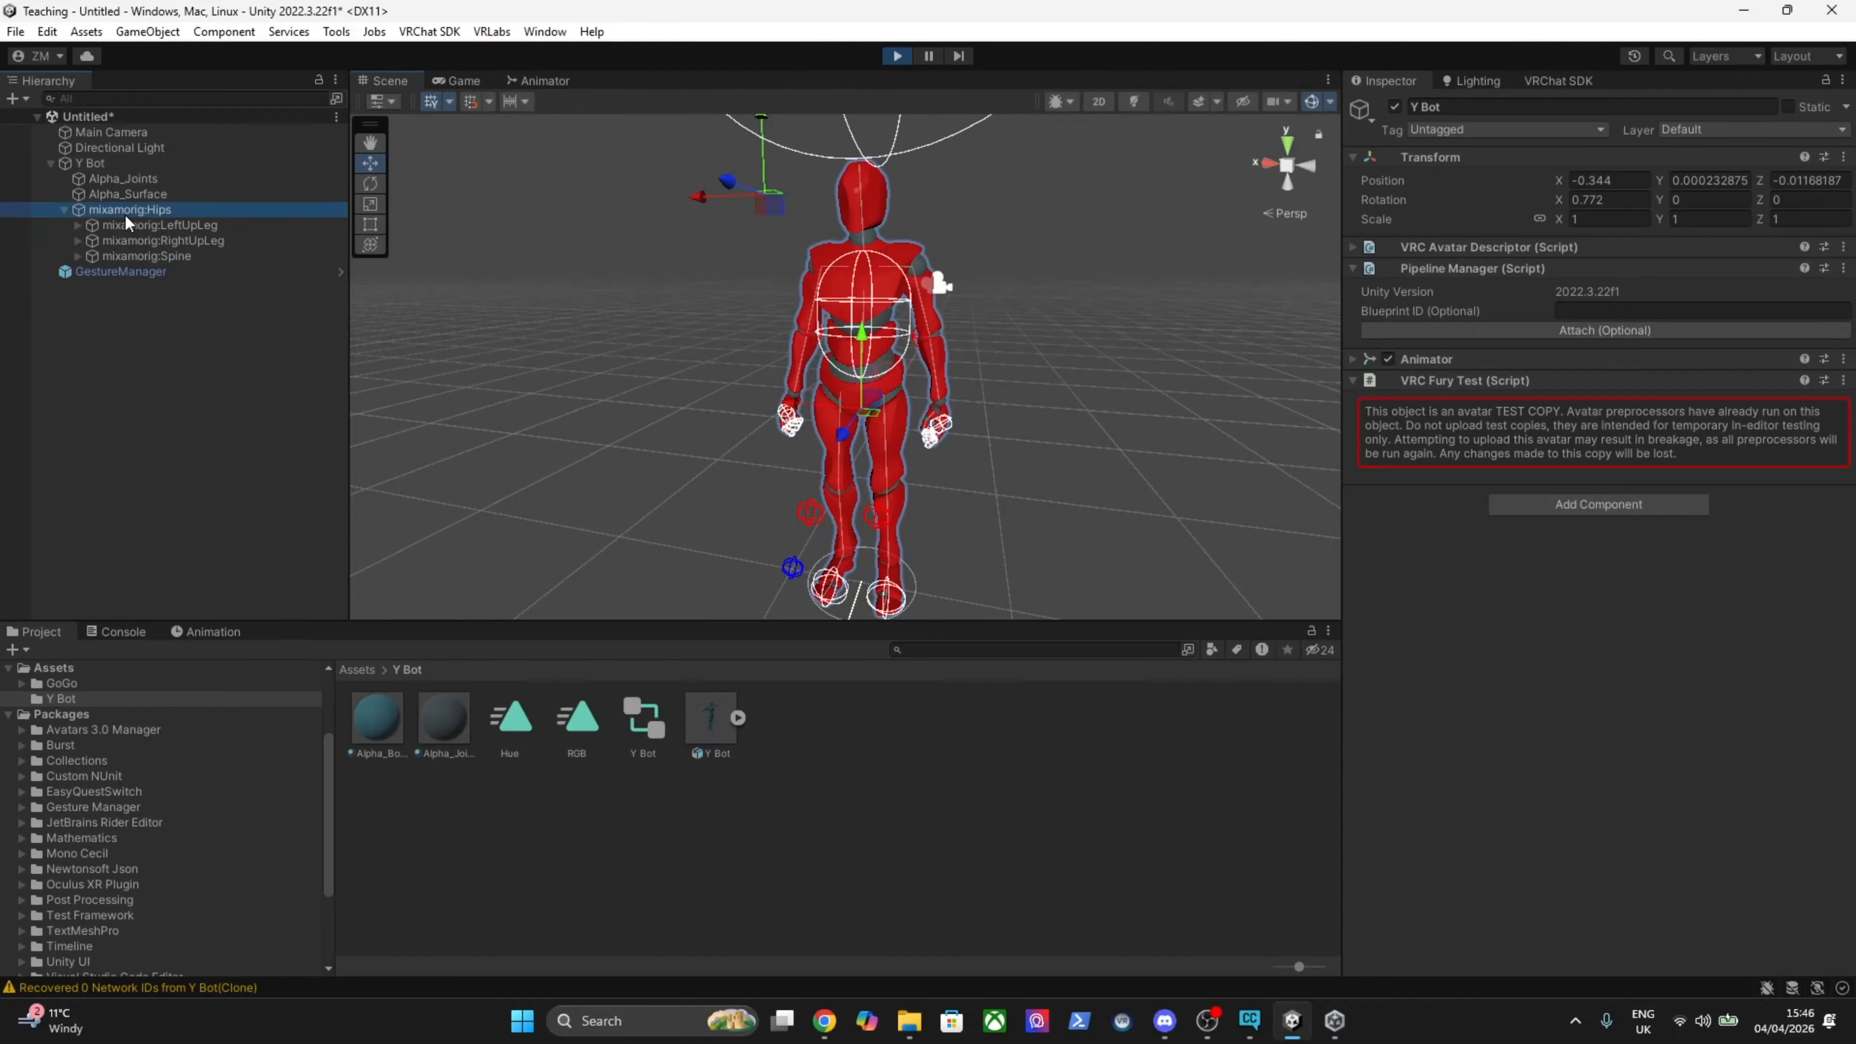
left_click_drag(1688, 470, 1788, 470)
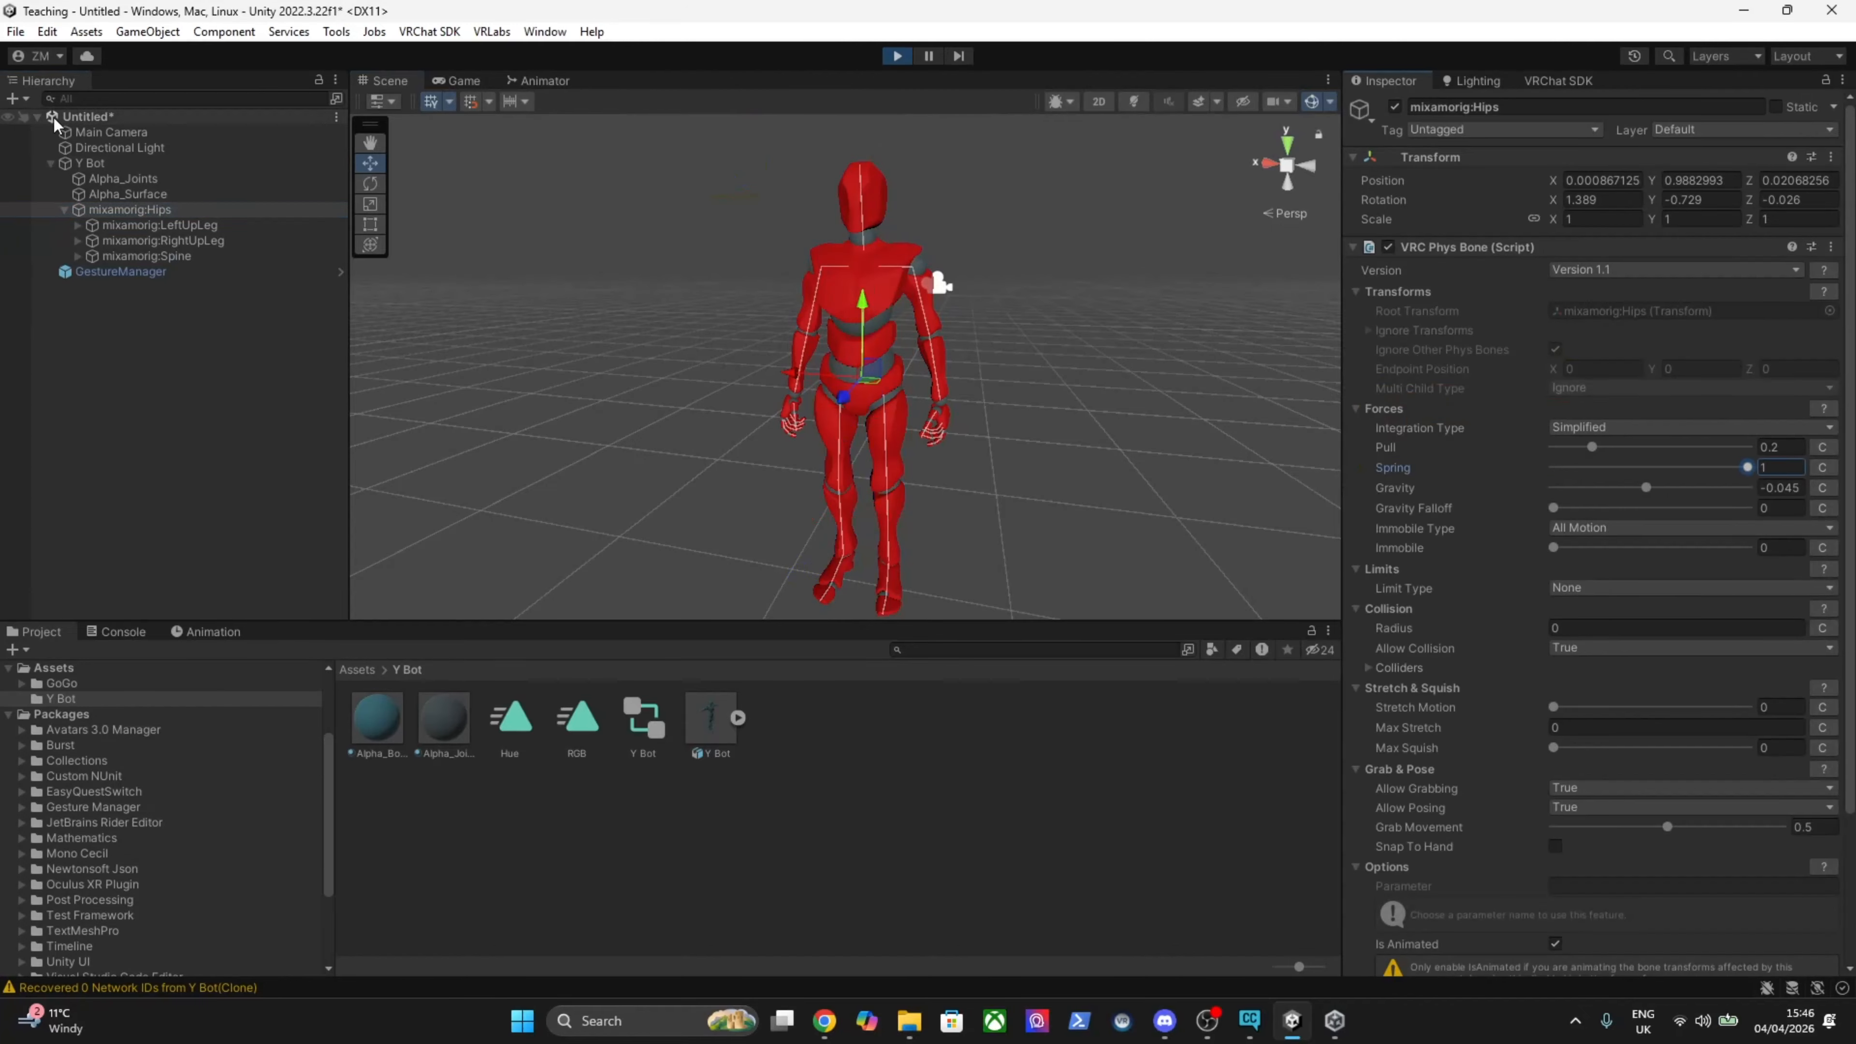
left_click(105, 166)
left_click_drag(795, 407, 877, 407)
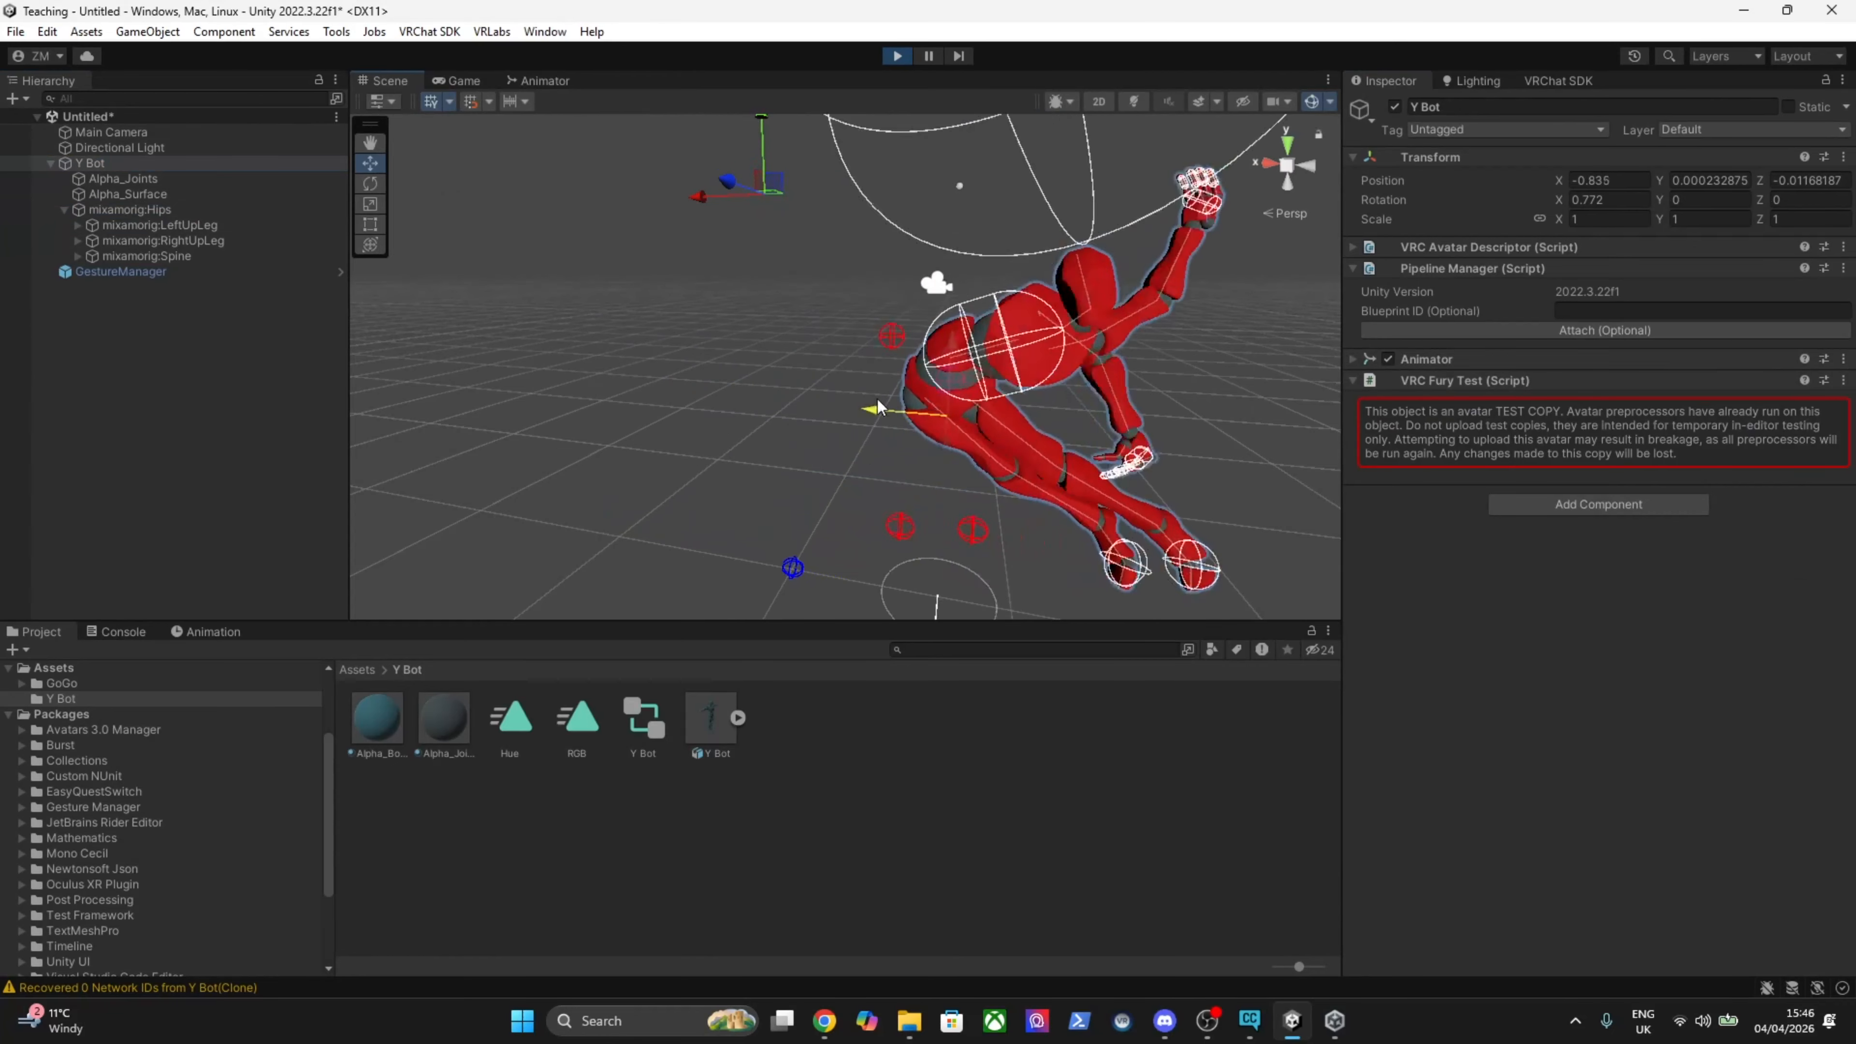
Lower the hips Phys Bone's Spring to 0 and move Y Bot along the X axis to compare the motion.
left_click(178, 210)
left_click_drag(1717, 477, 1553, 469)
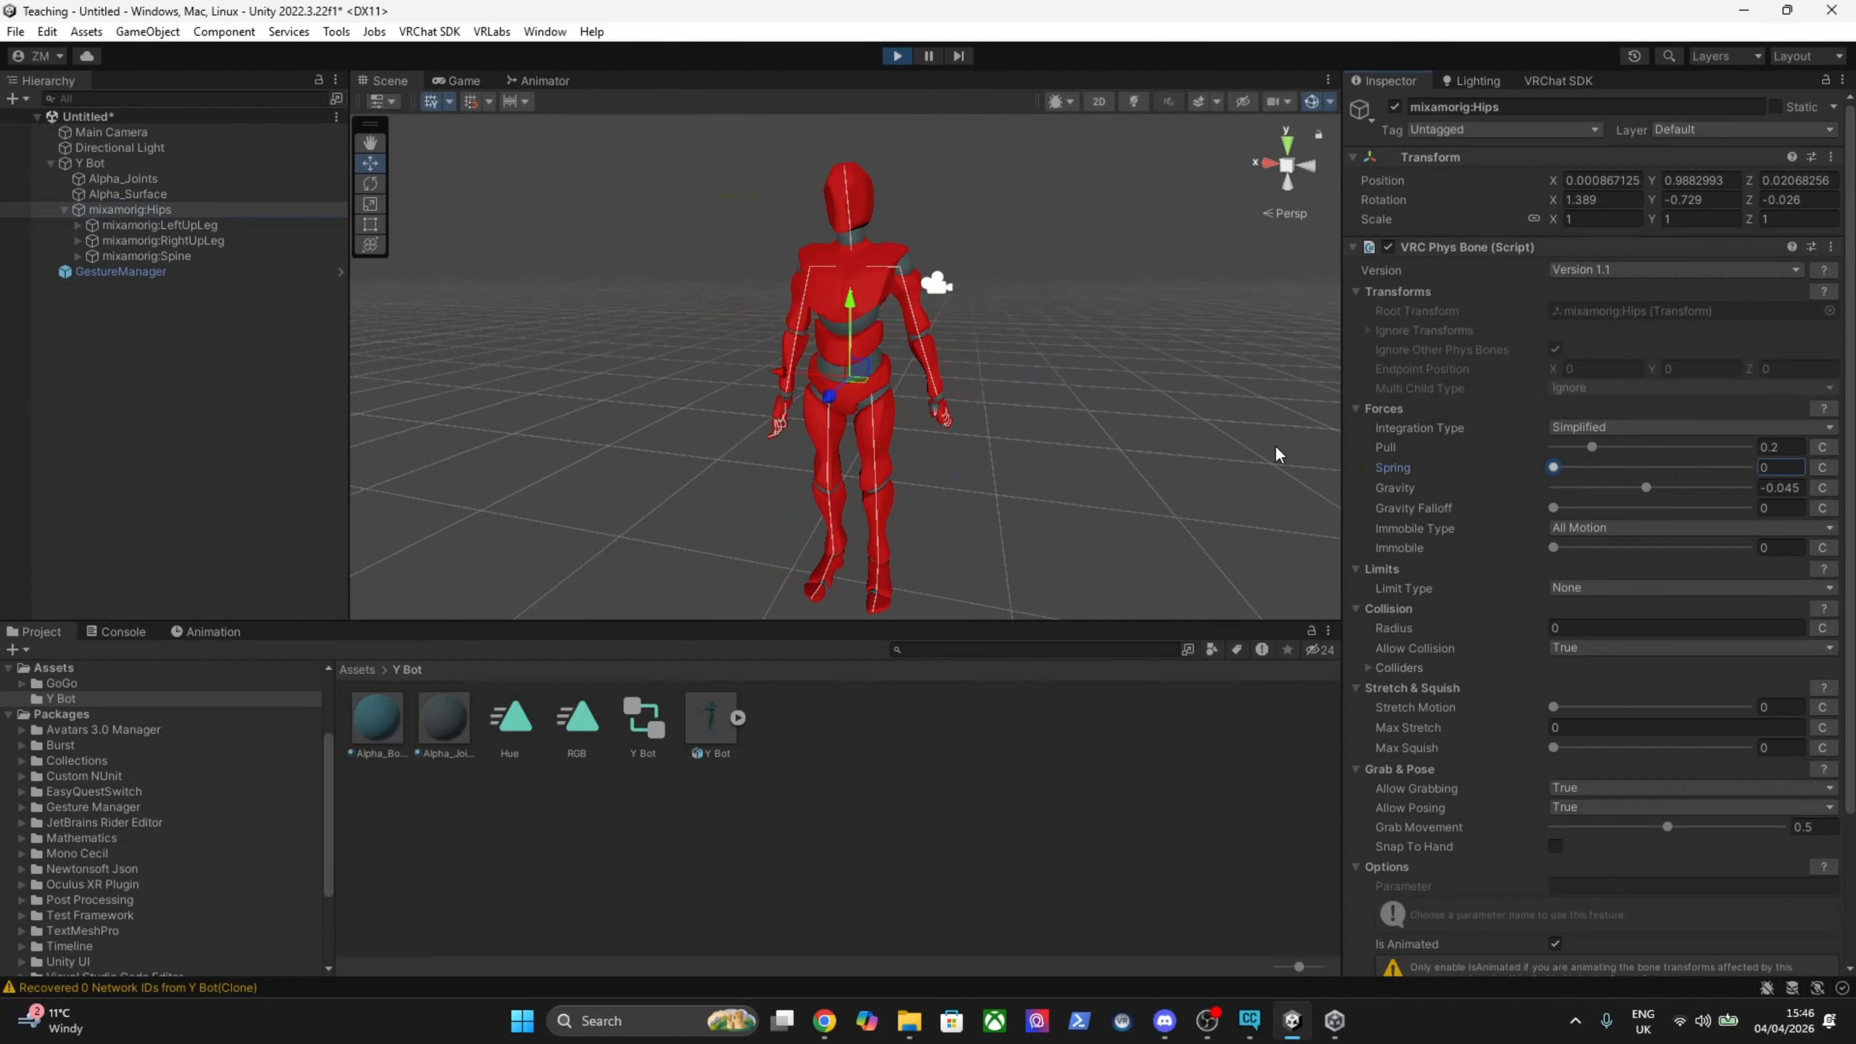
left_click(90, 163)
left_click_drag(789, 415, 742, 402)
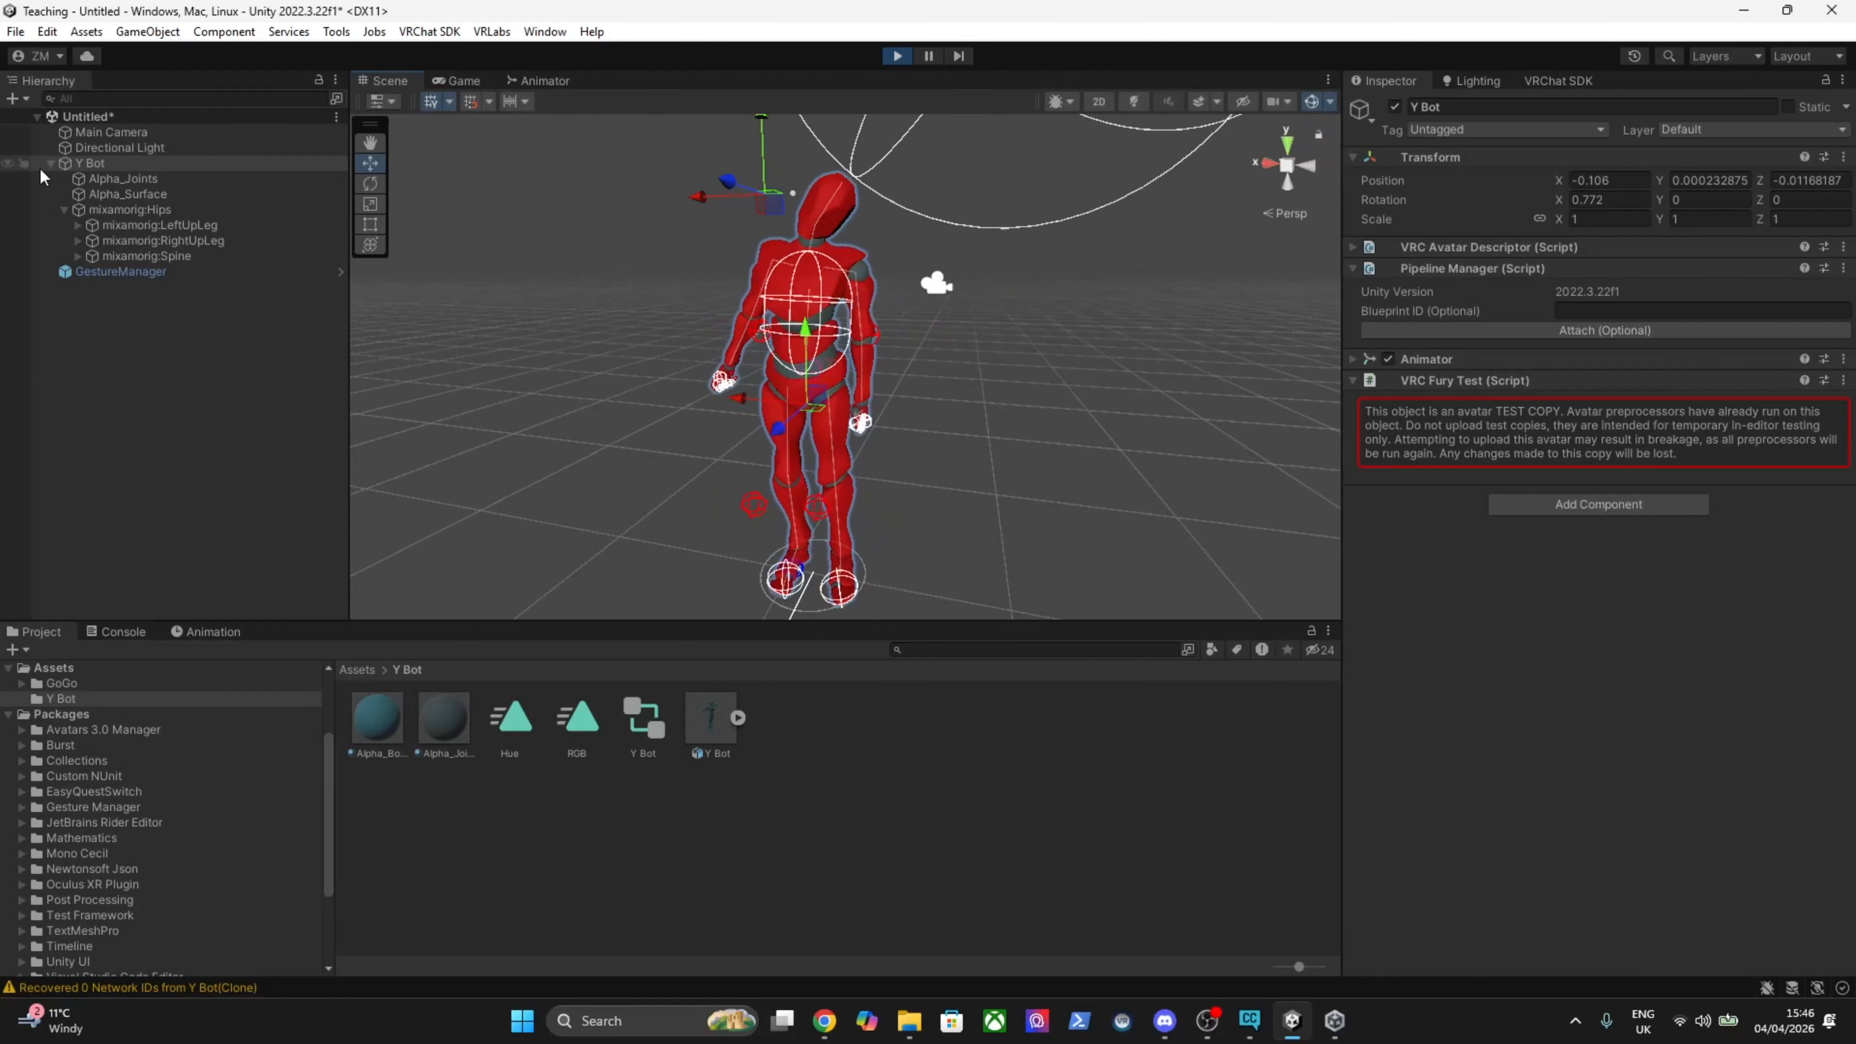
Set the hips Phys Bone's Pull to 0 and Spring to about 0.403, and test by moving Y Bot along X.
left_click(144, 211)
left_click_drag(1604, 453, 1666, 452)
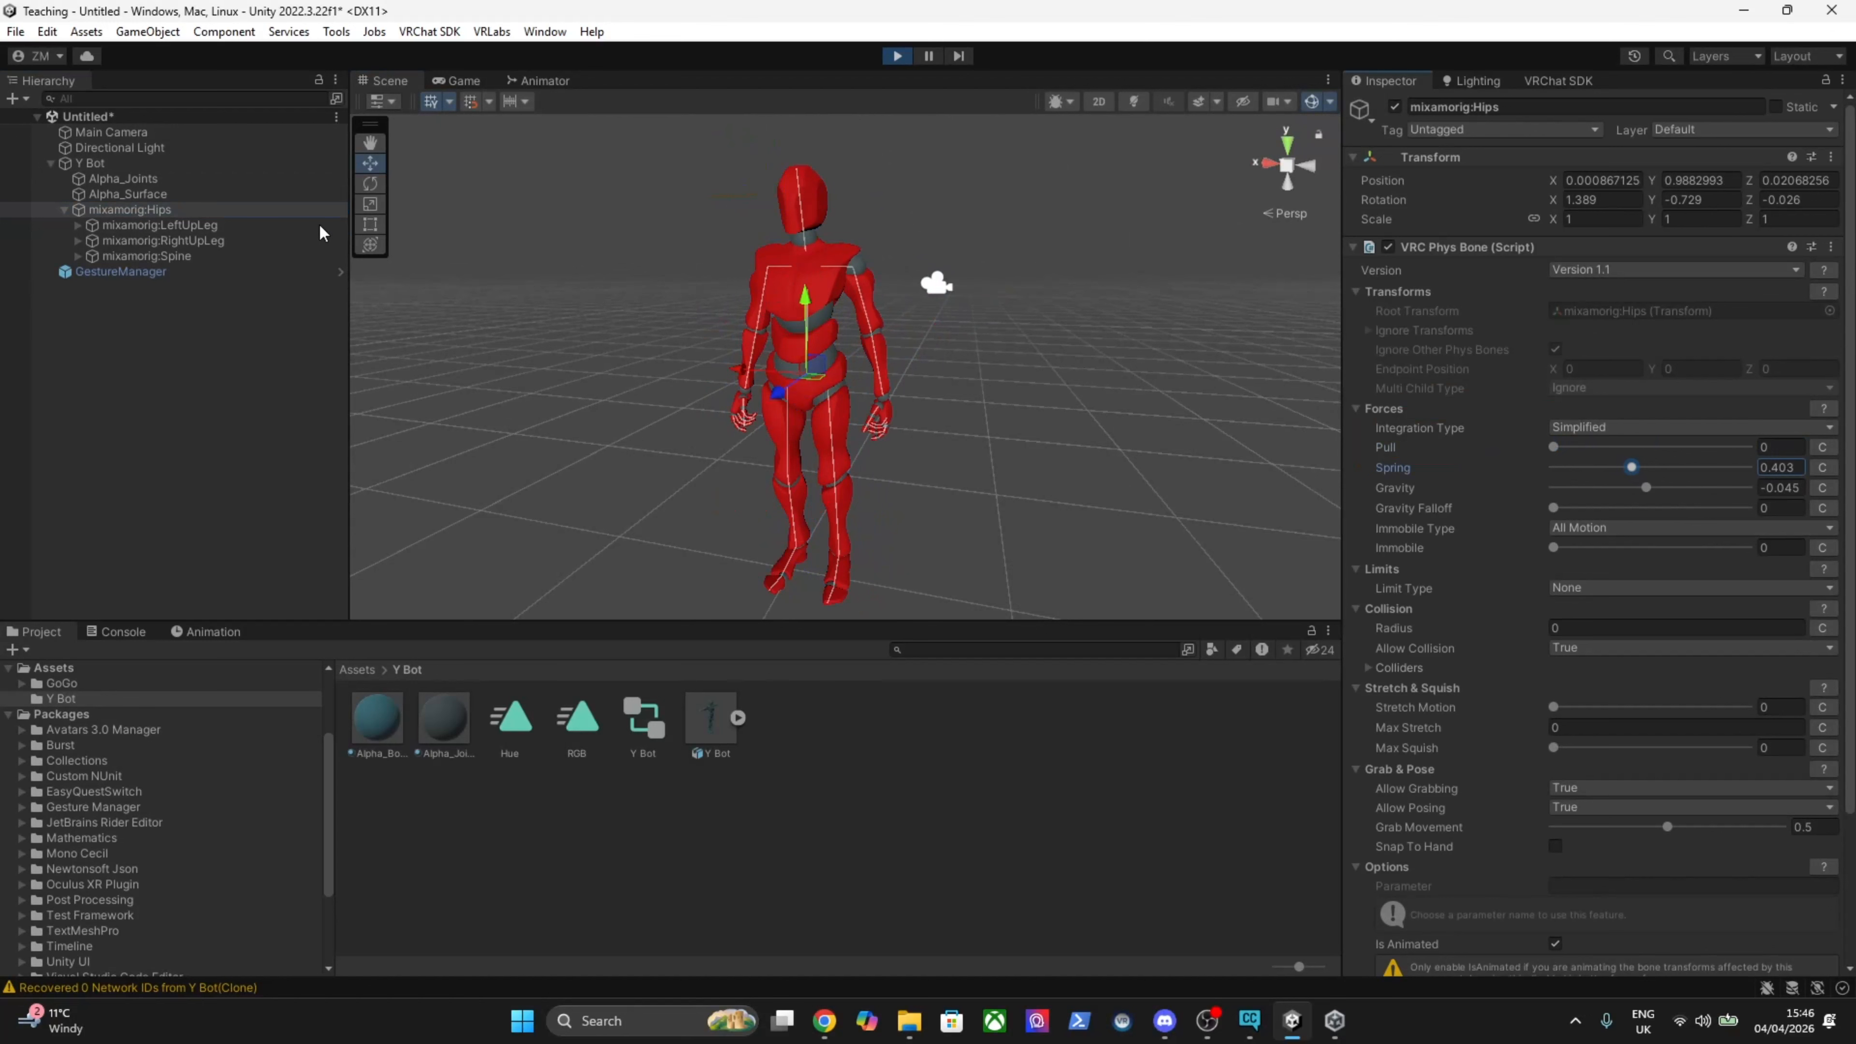
left_click(143, 164)
left_click_drag(741, 401, 668, 418)
left_click(825, 416)
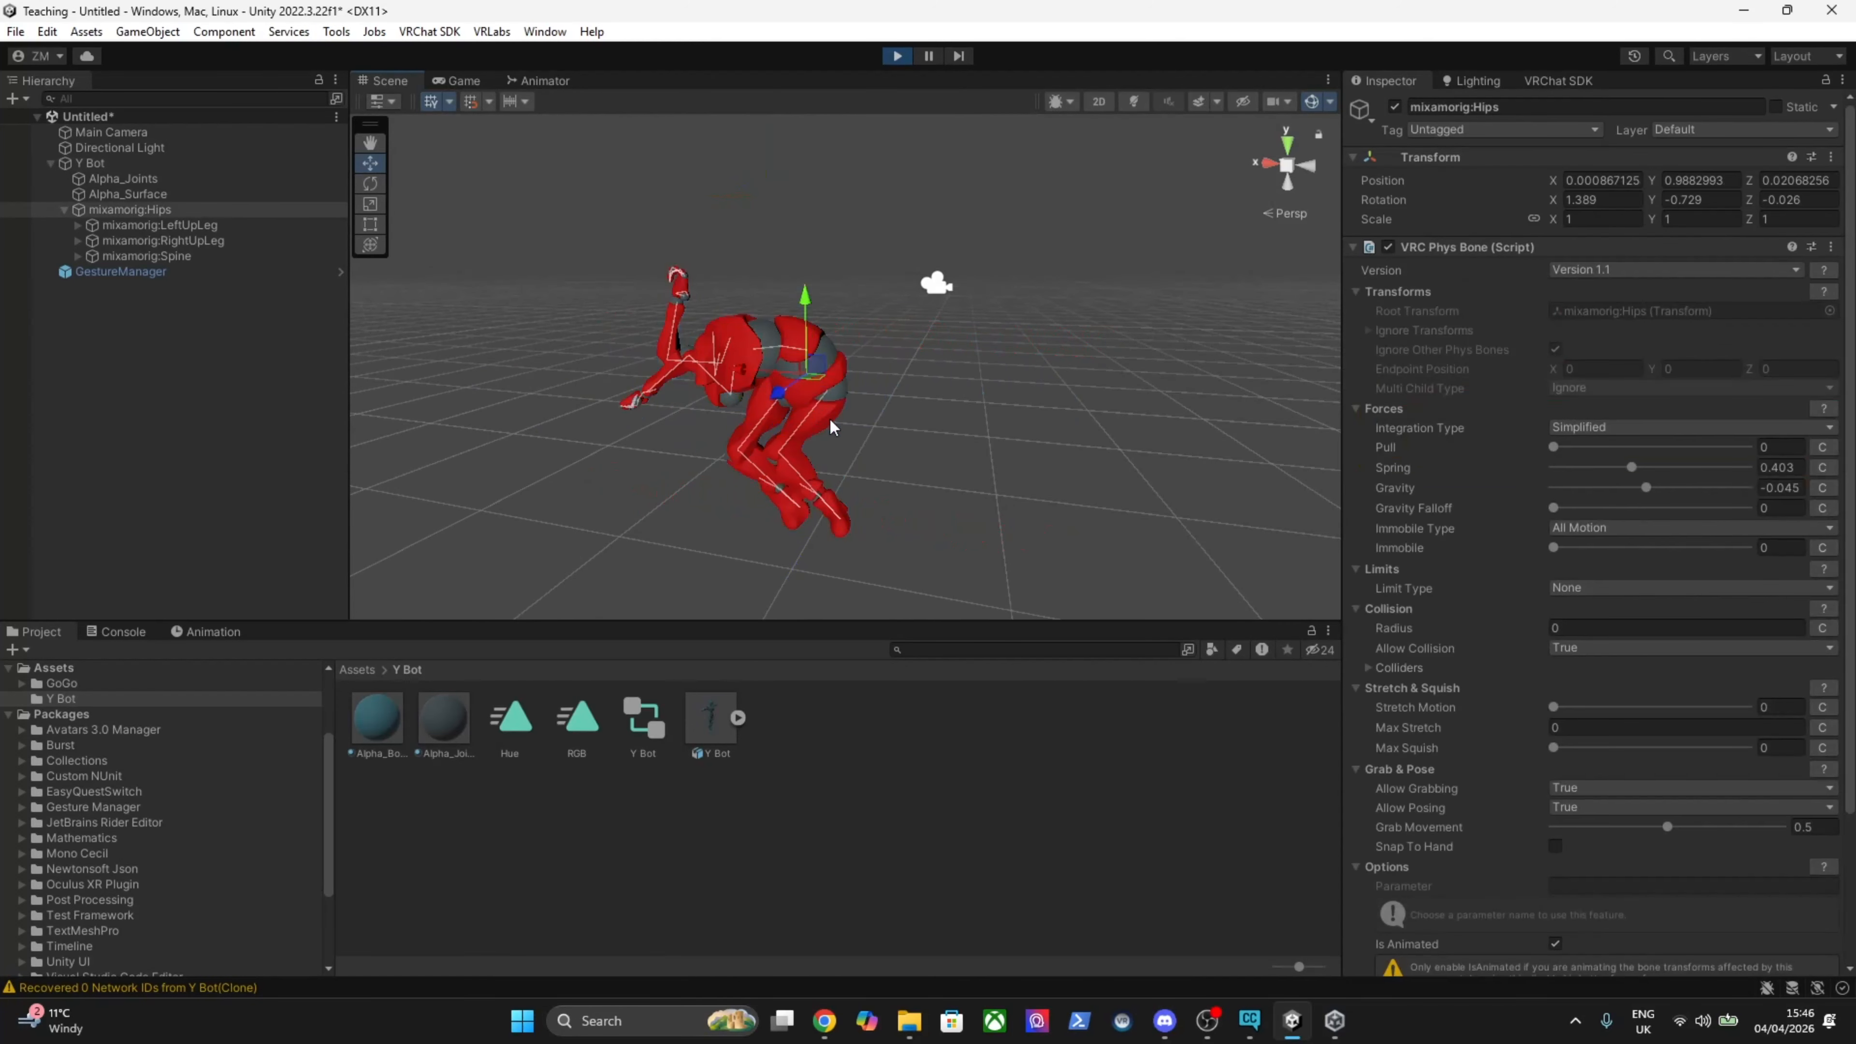
Raise the hips Phys Bone's Pull to 1 and test the stiffness by moving Y Bot along the X axis.
left_click_drag(1600, 455, 1693, 453)
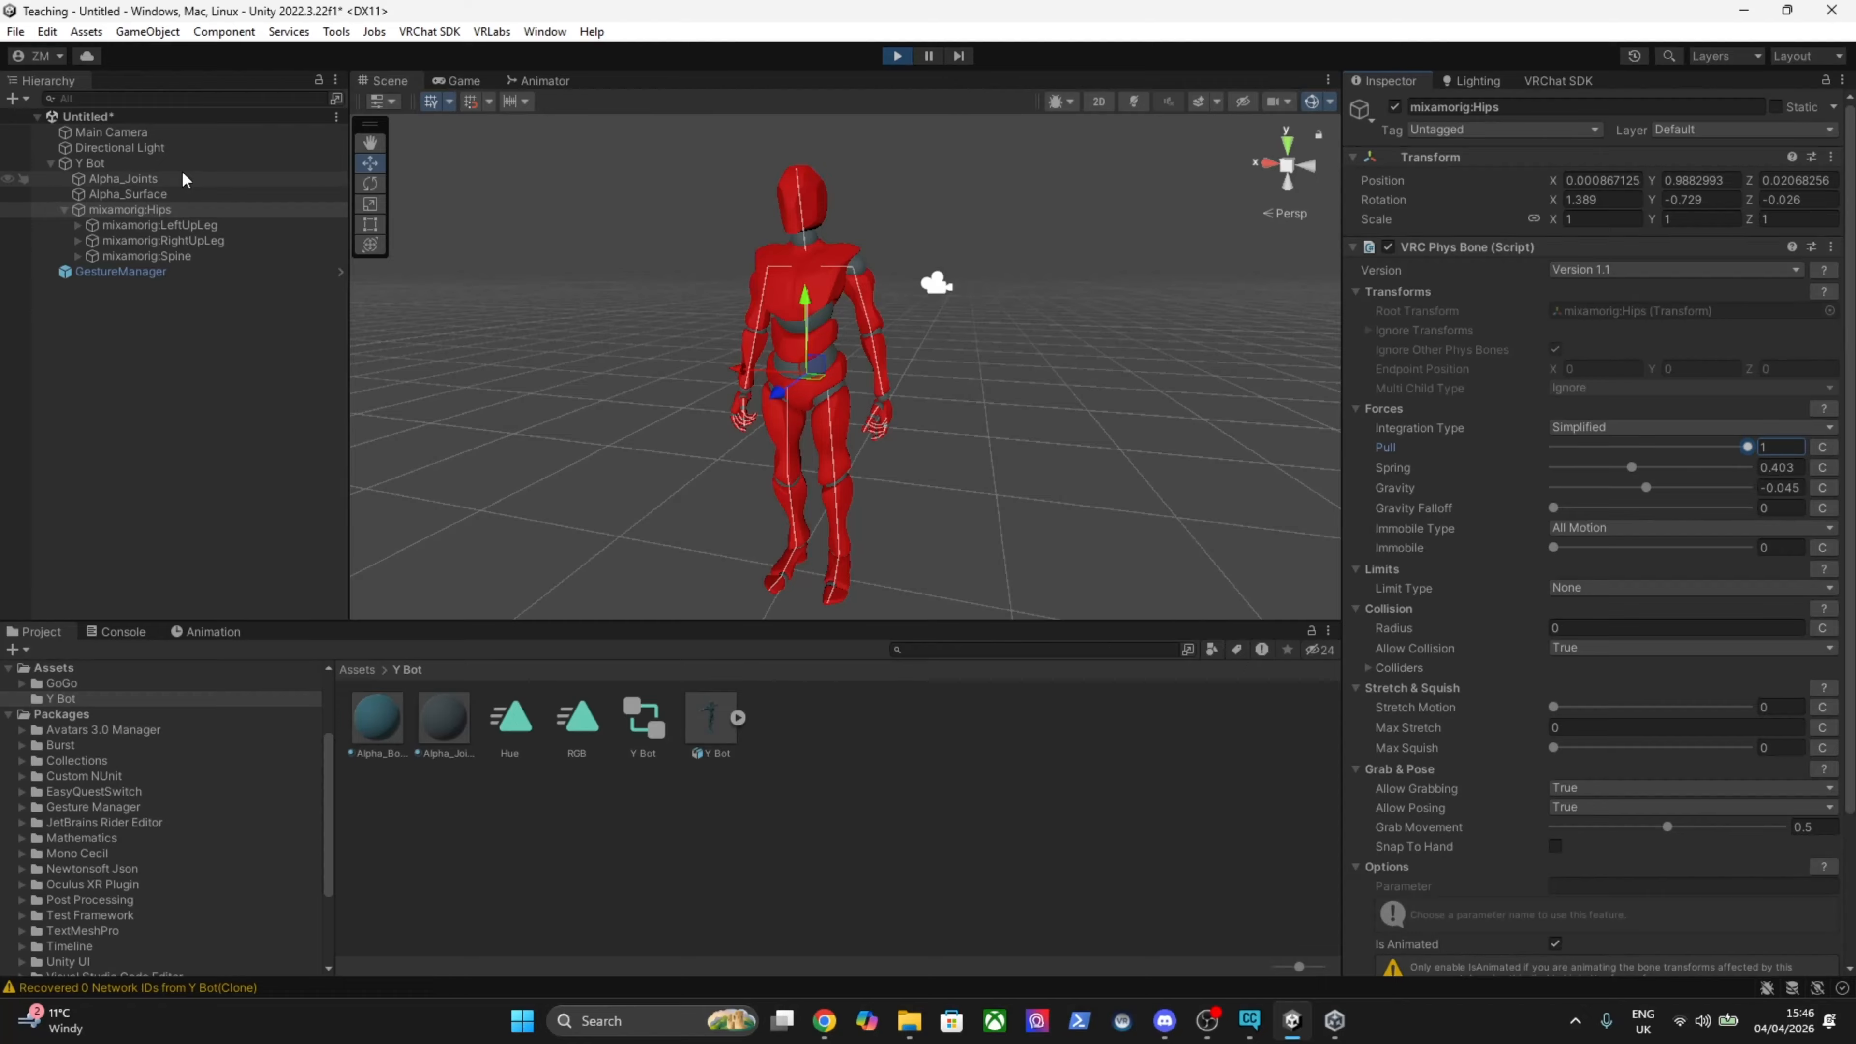
left_click(149, 163)
left_click_drag(757, 404, 785, 433)
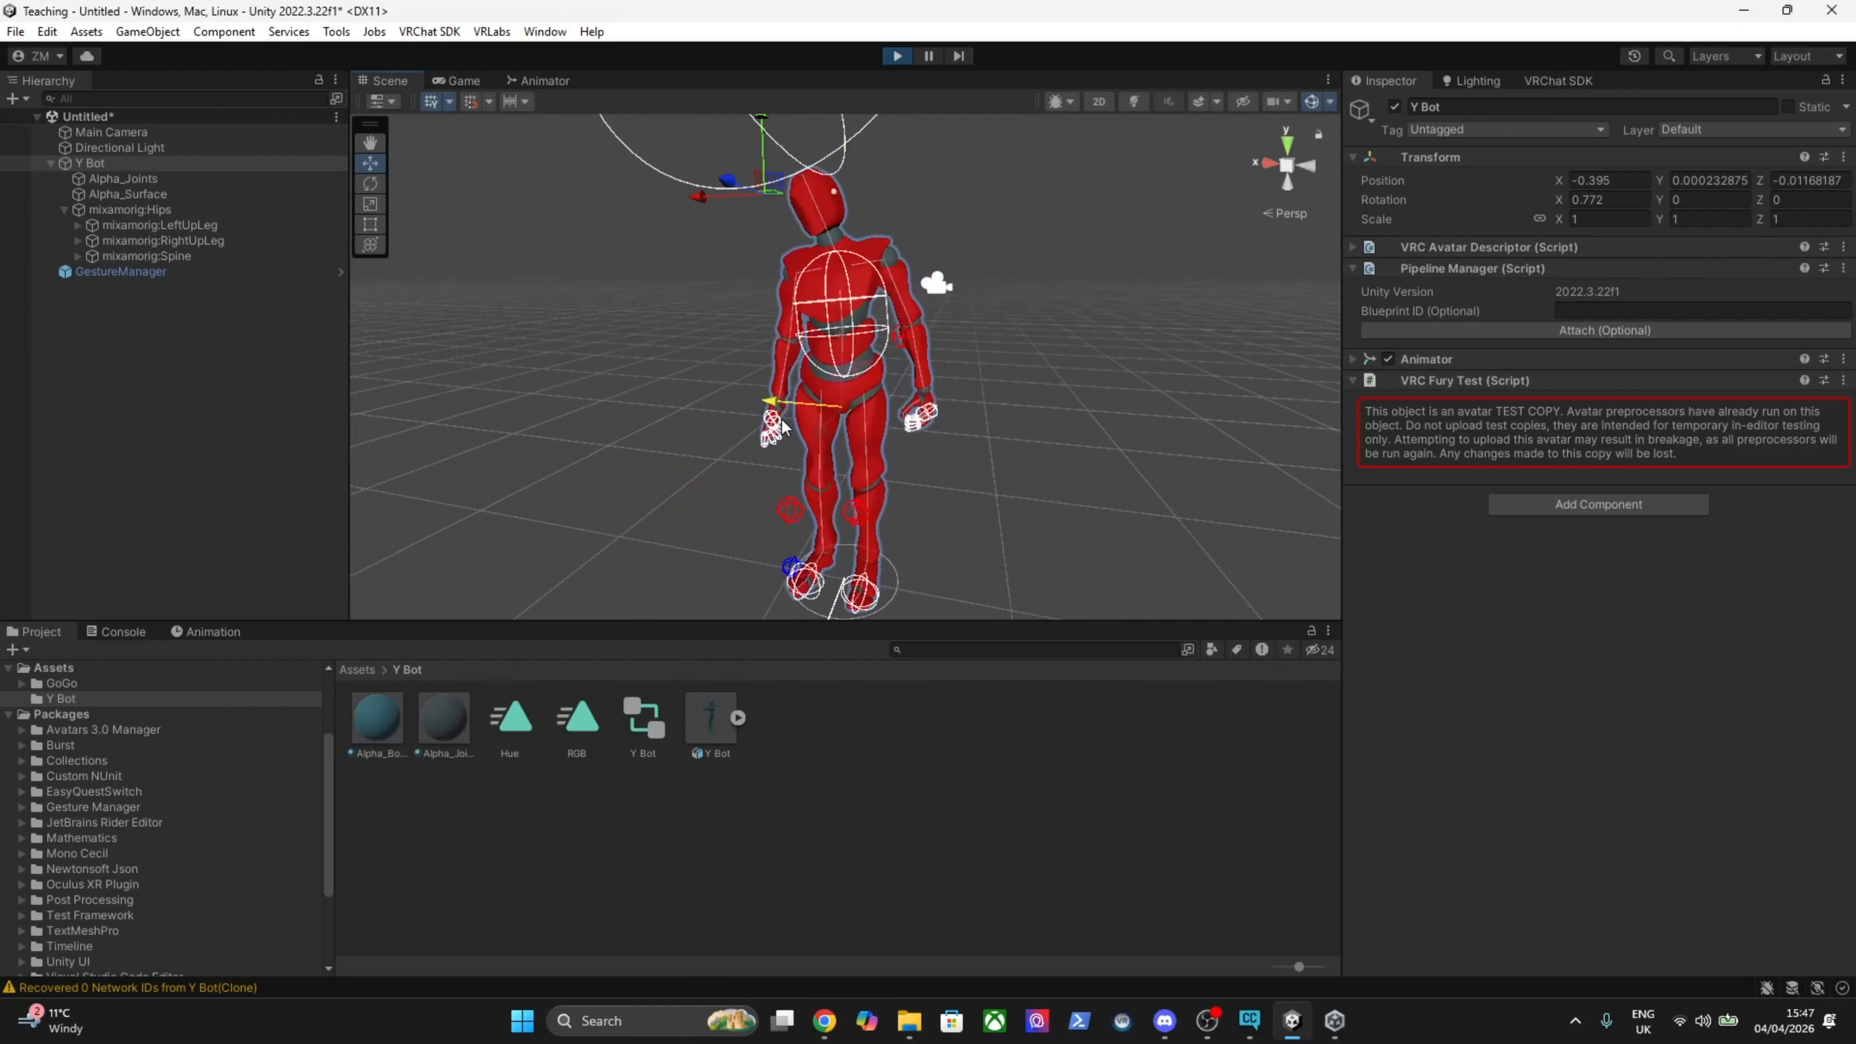
Set the hips Phys Bone's Pull to about 0.263 and Gravity Falloff to about 0.408, and move Y Bot along X to test.
left_click(148, 210)
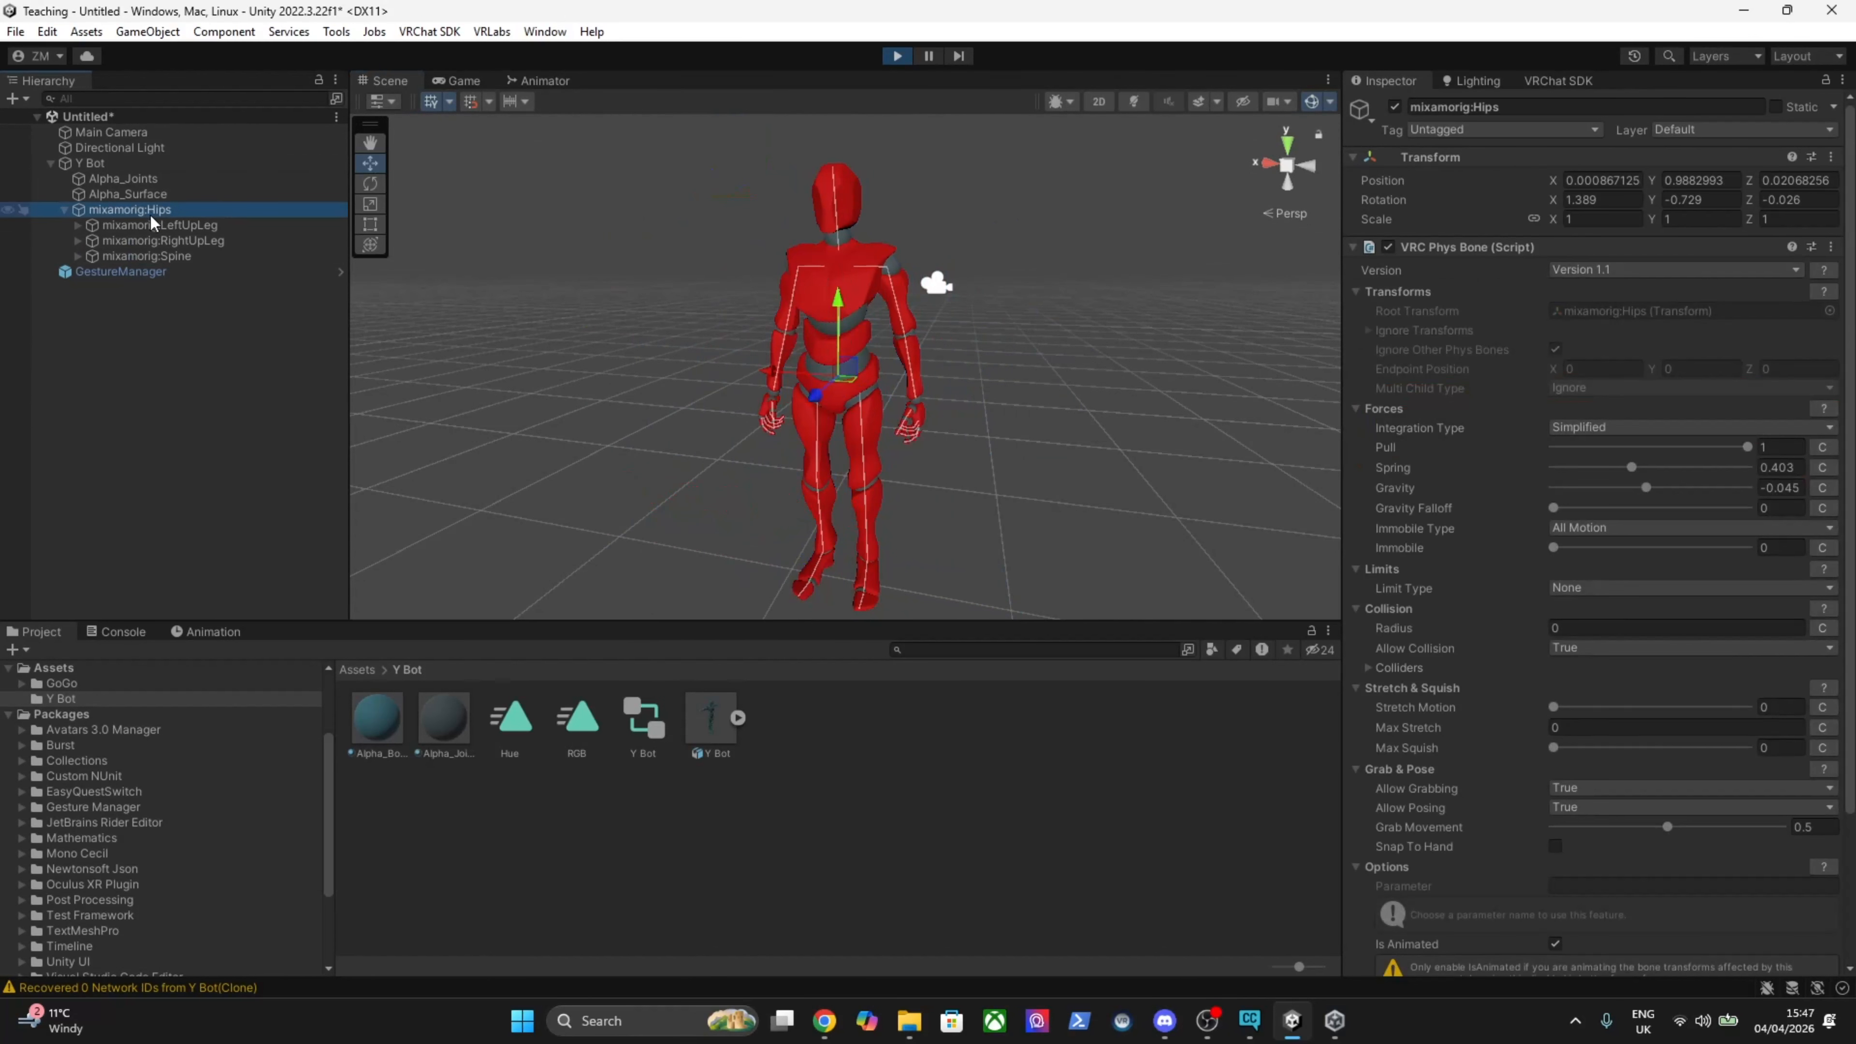
left_click_drag(1709, 454, 1685, 449)
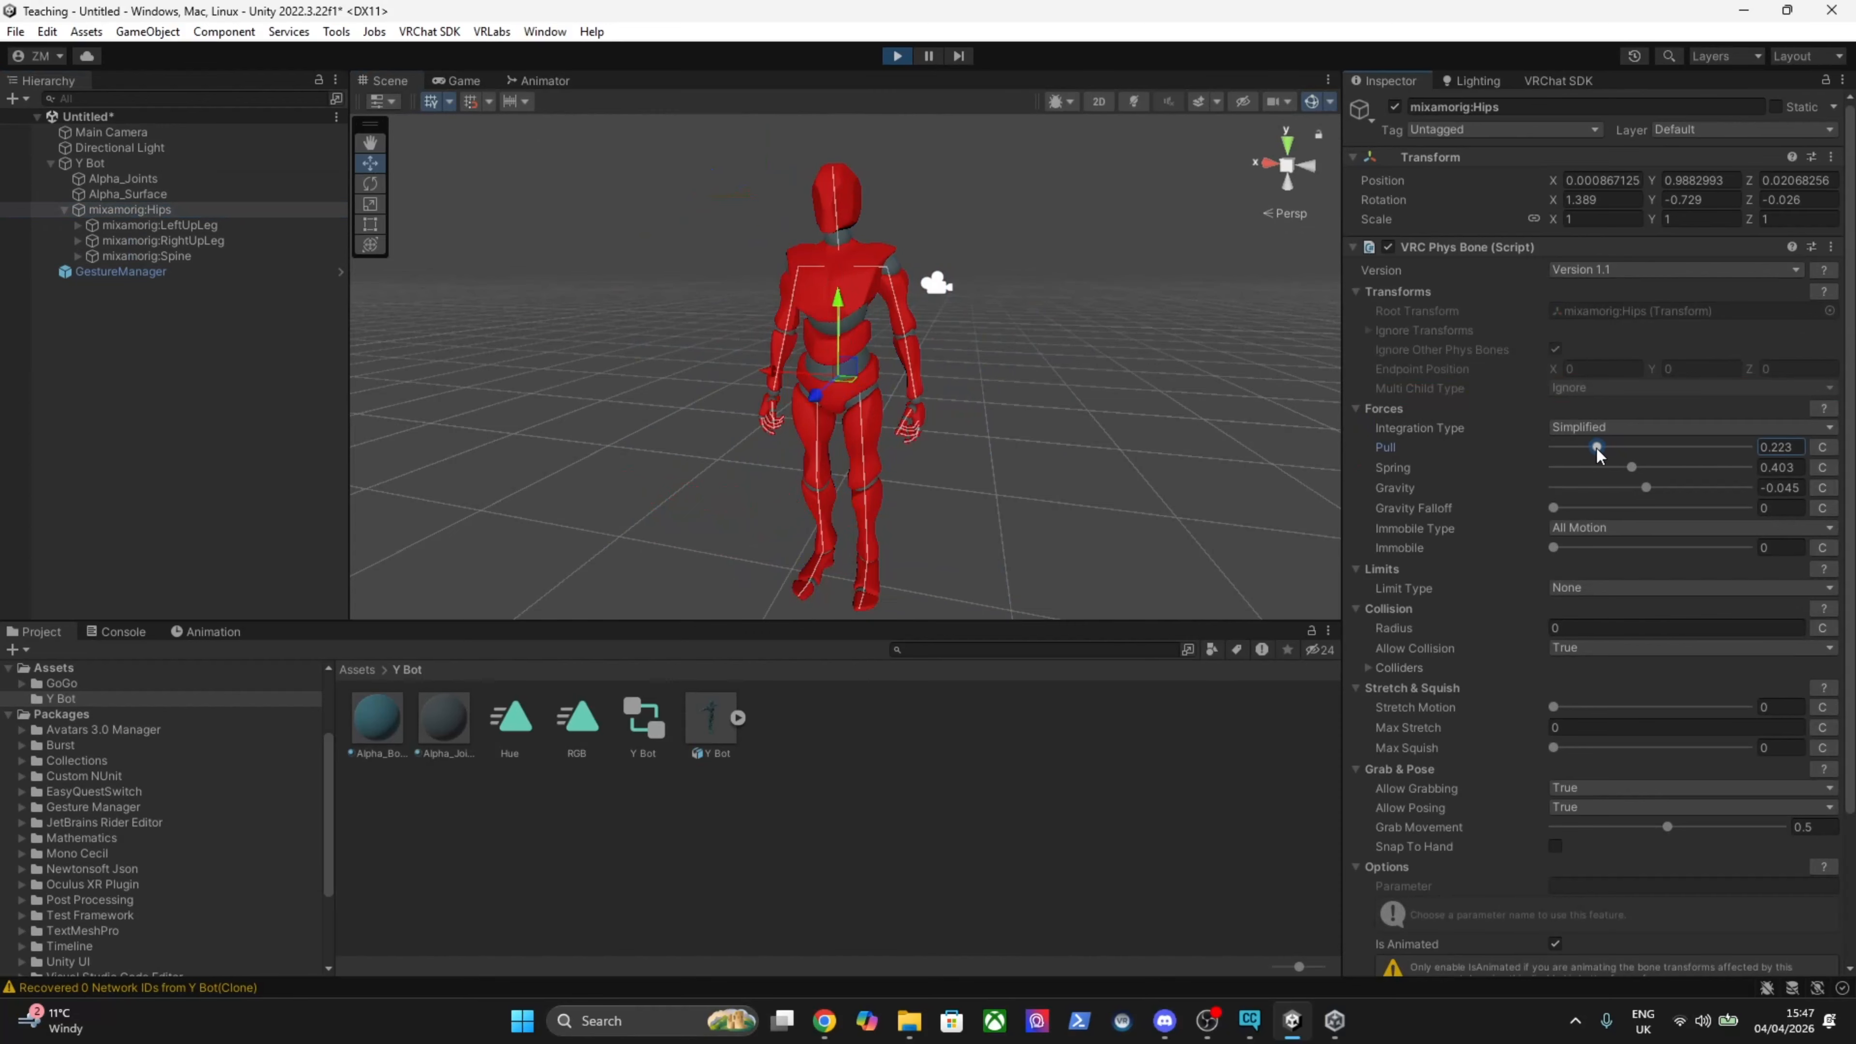
left_click_drag(1592, 507, 1623, 508)
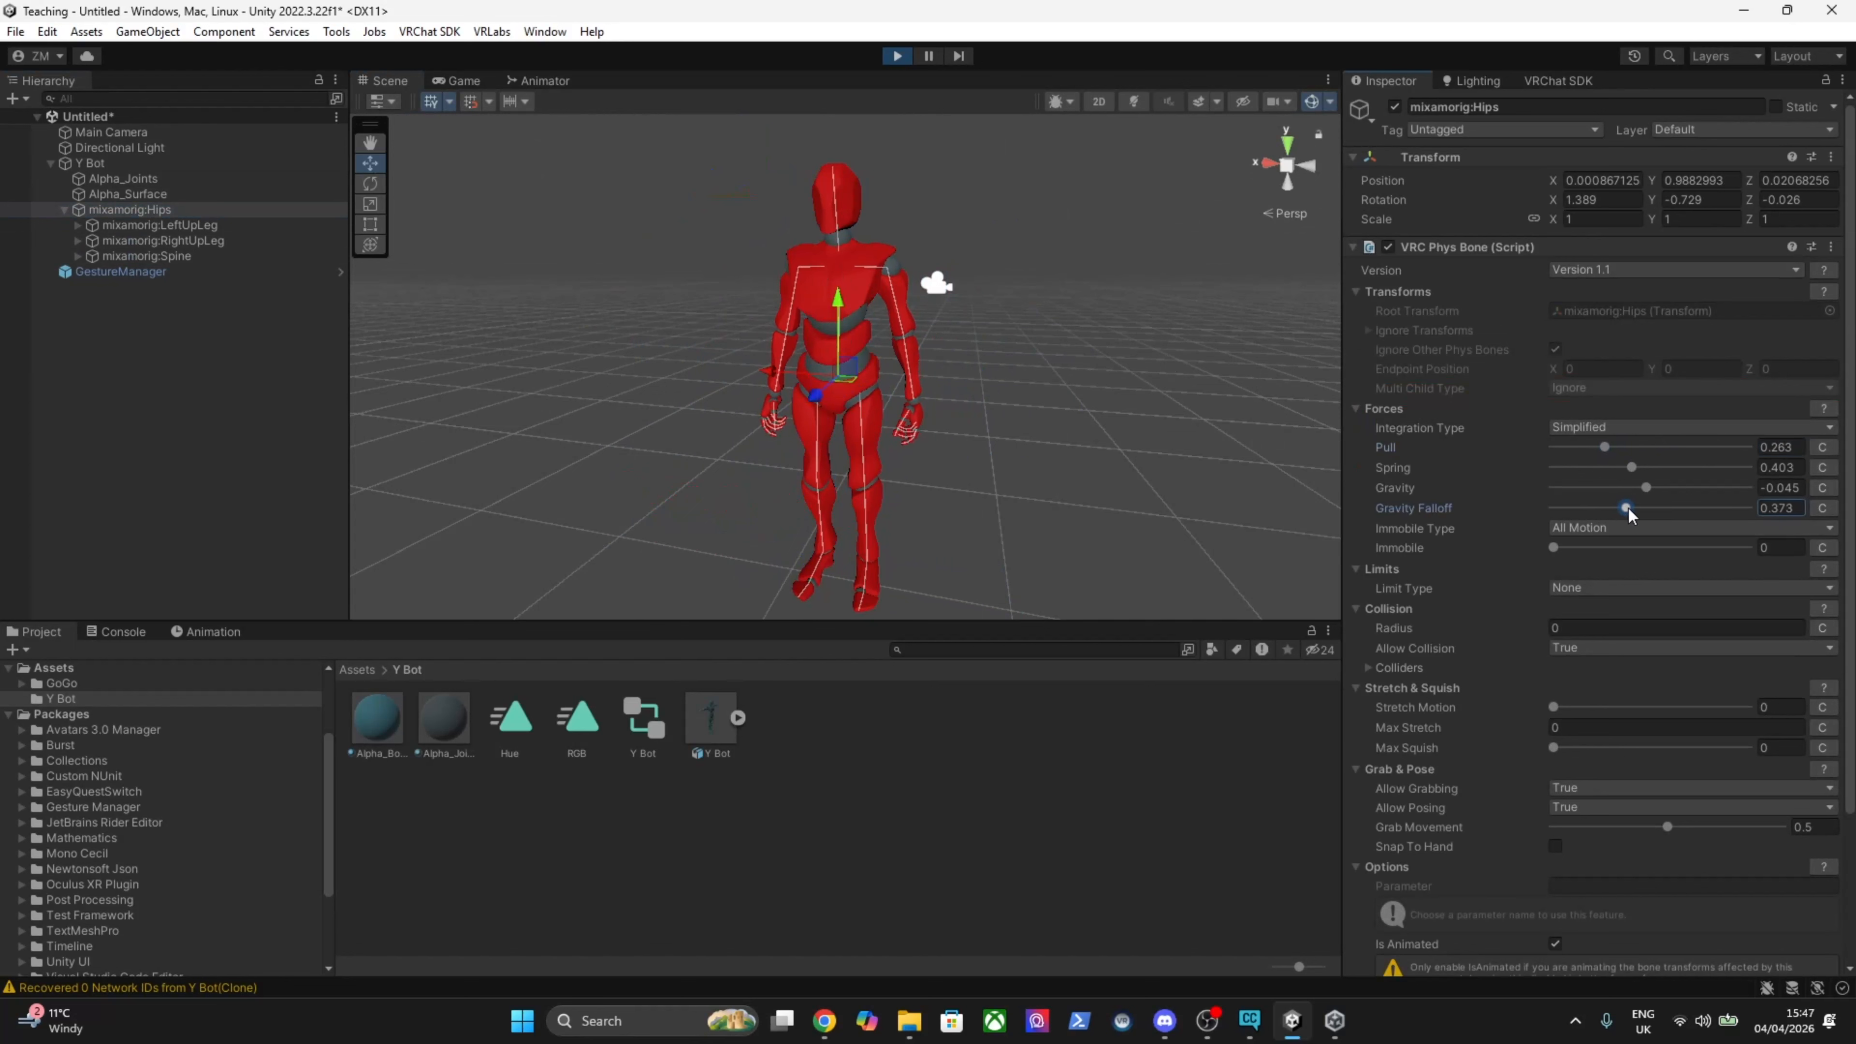
left_click(113, 167)
left_click_drag(777, 407, 713, 424)
With the scene gizmos temporarily hidden, move Y Bot along its Z axis in side view and undo that move.
right_click_drag(934, 407, 521, 475)
key("d")
key("s")
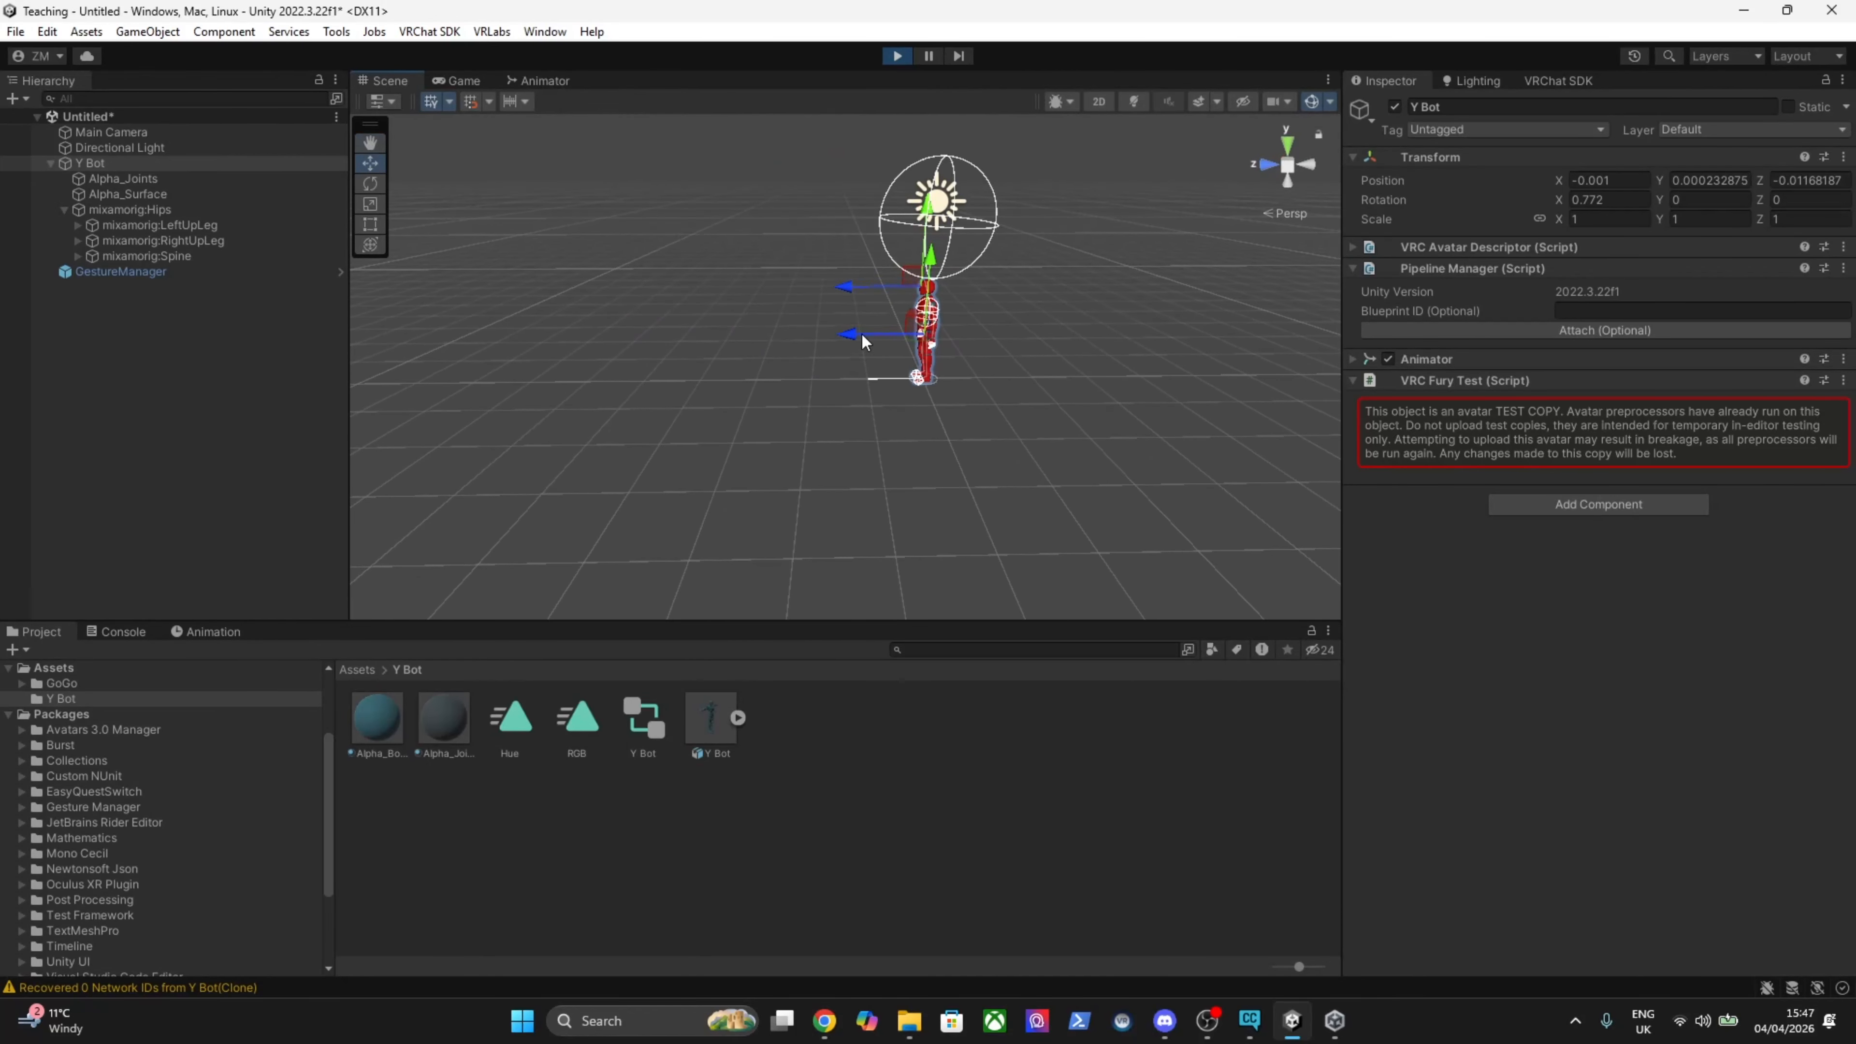
left_click(1312, 103)
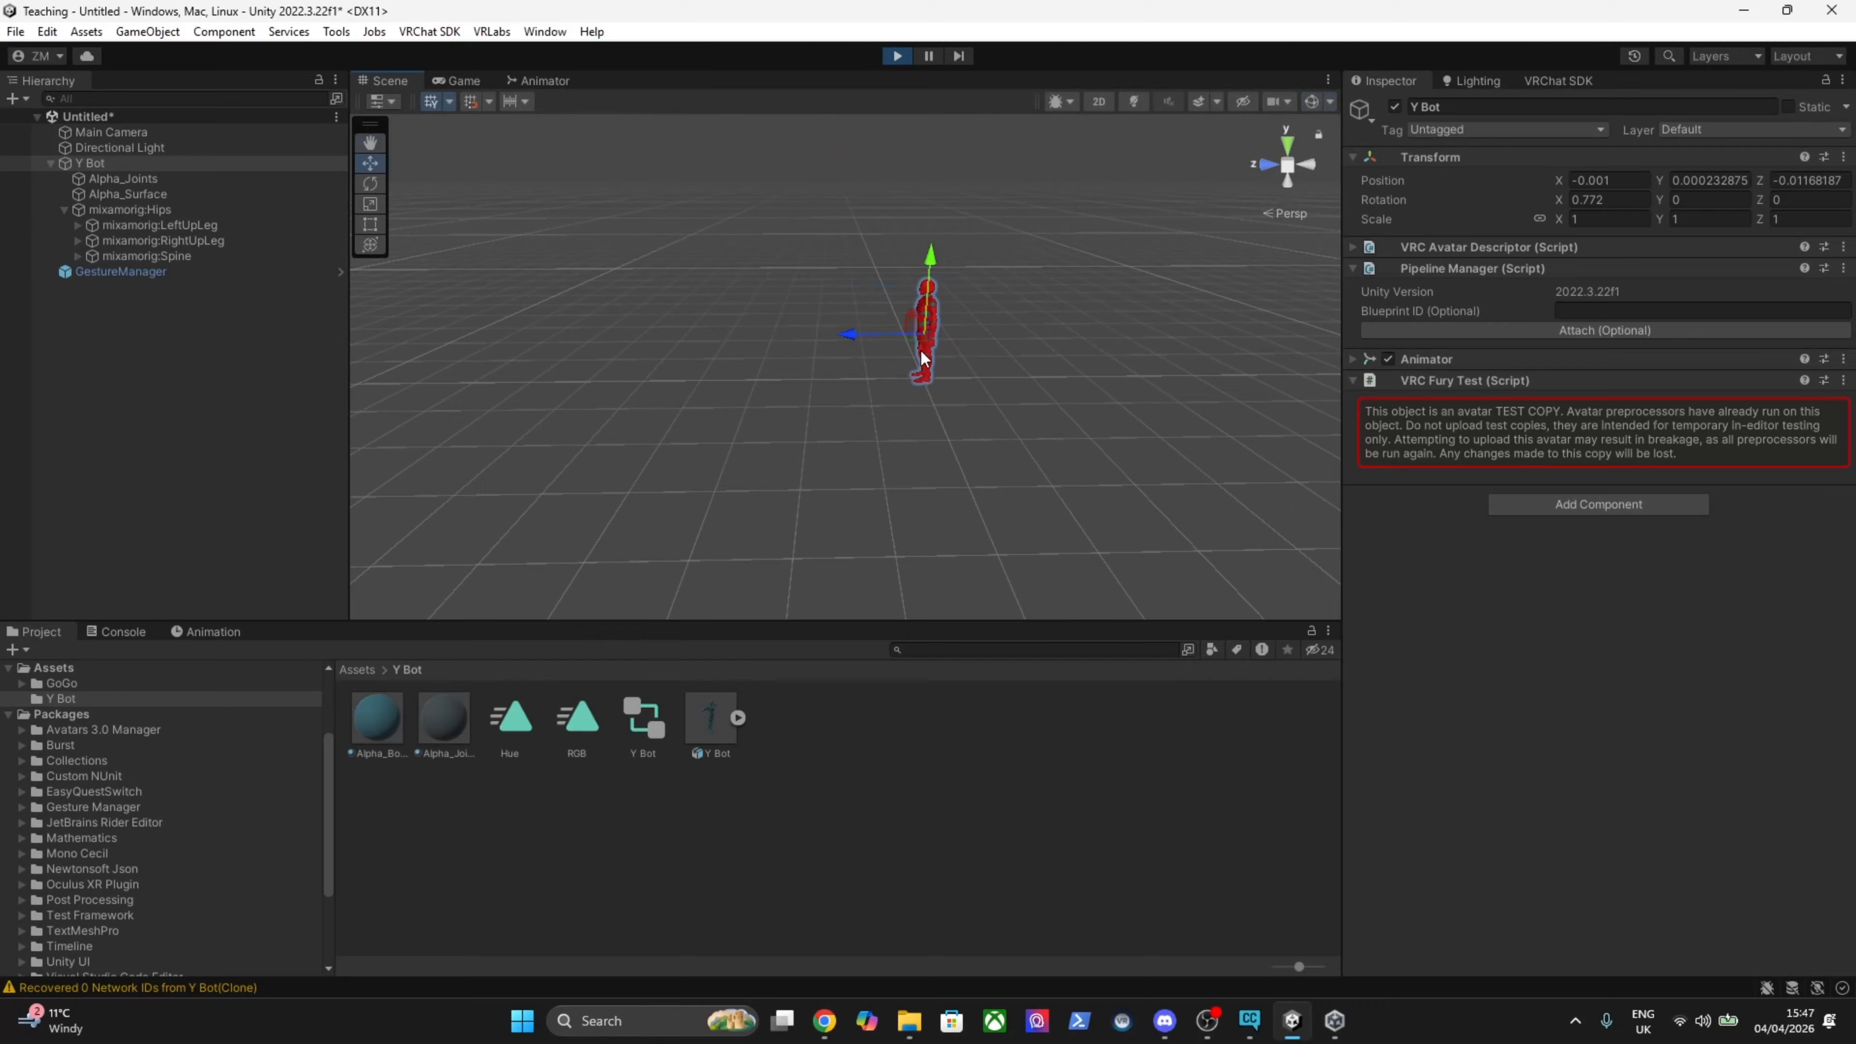
left_click_drag(873, 340, 684, 410)
key("ctrl+z")
left_click(1312, 101)
key("a")
key("w")
right_click_drag(788, 370, 1064, 298)
key("s")
Switch the hips Phys Bone's Immobile Type to the other option and return it to All Motion.
left_click(130, 209)
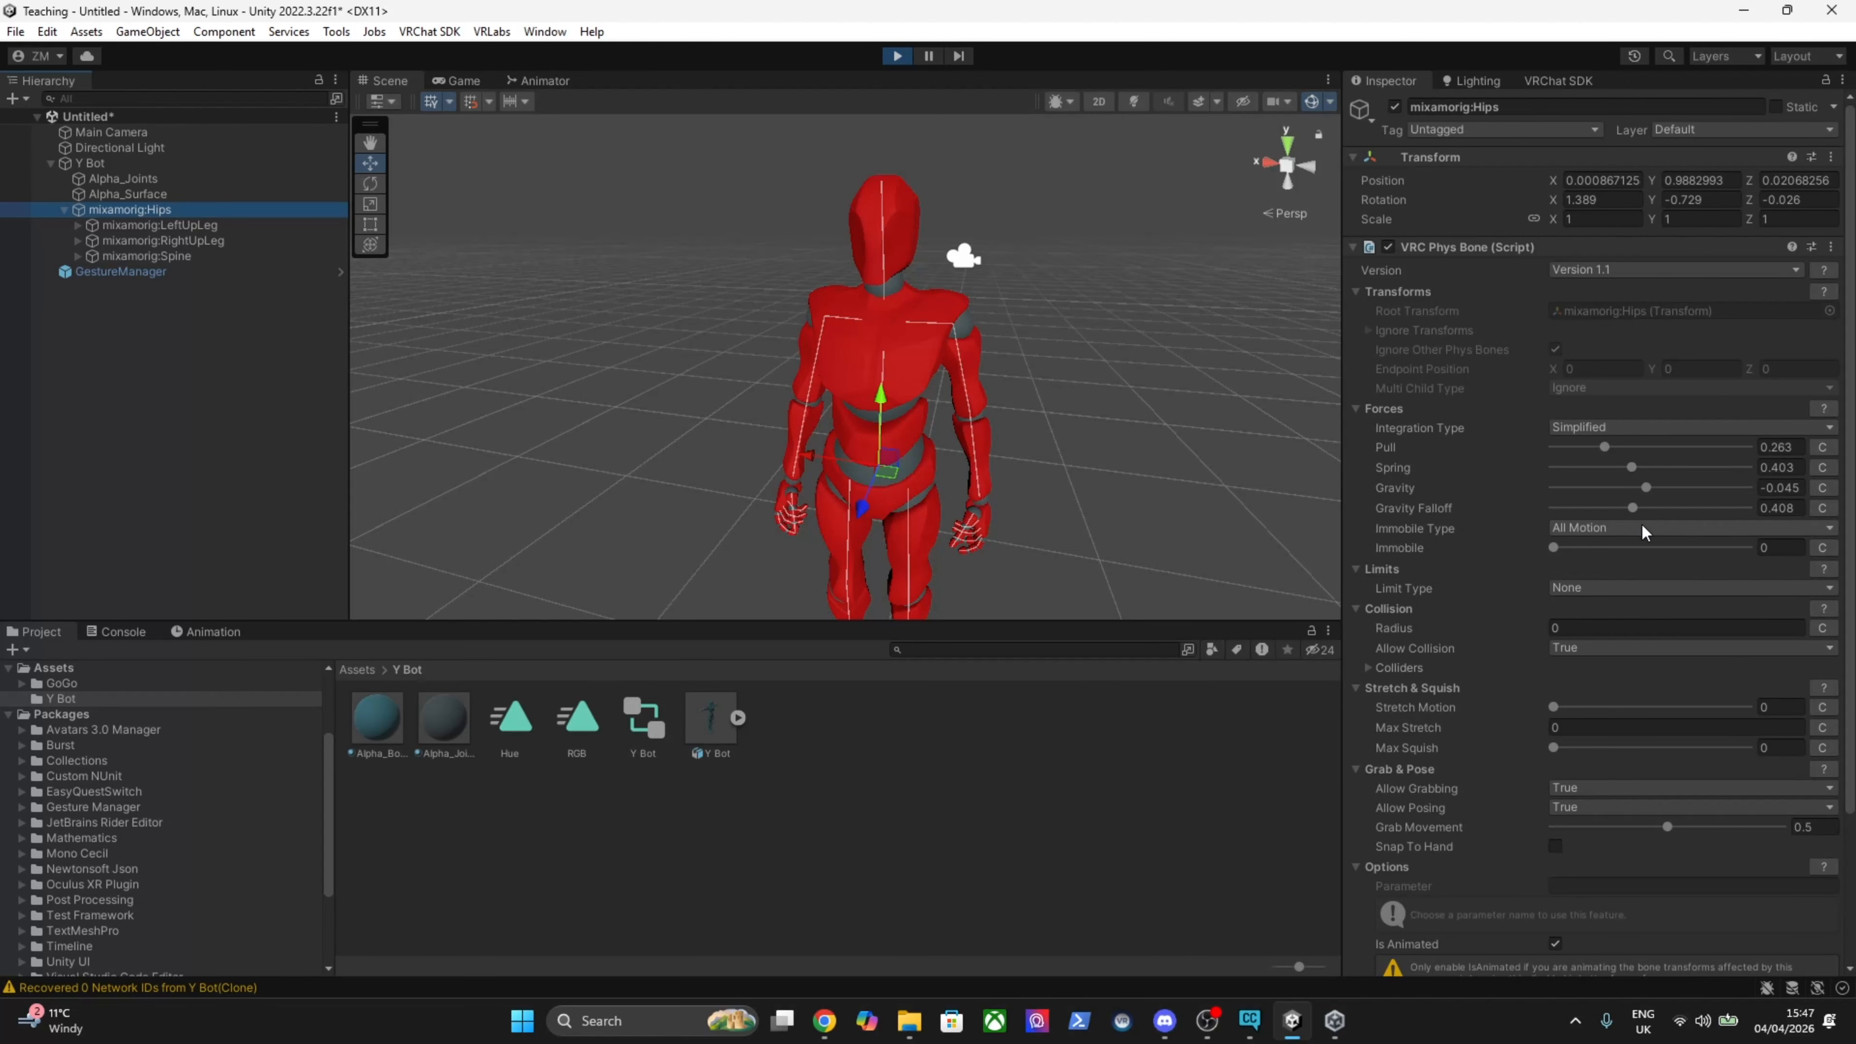
left_click(1608, 530)
left_click(1621, 574)
left_click(1622, 531)
left_click(1622, 548)
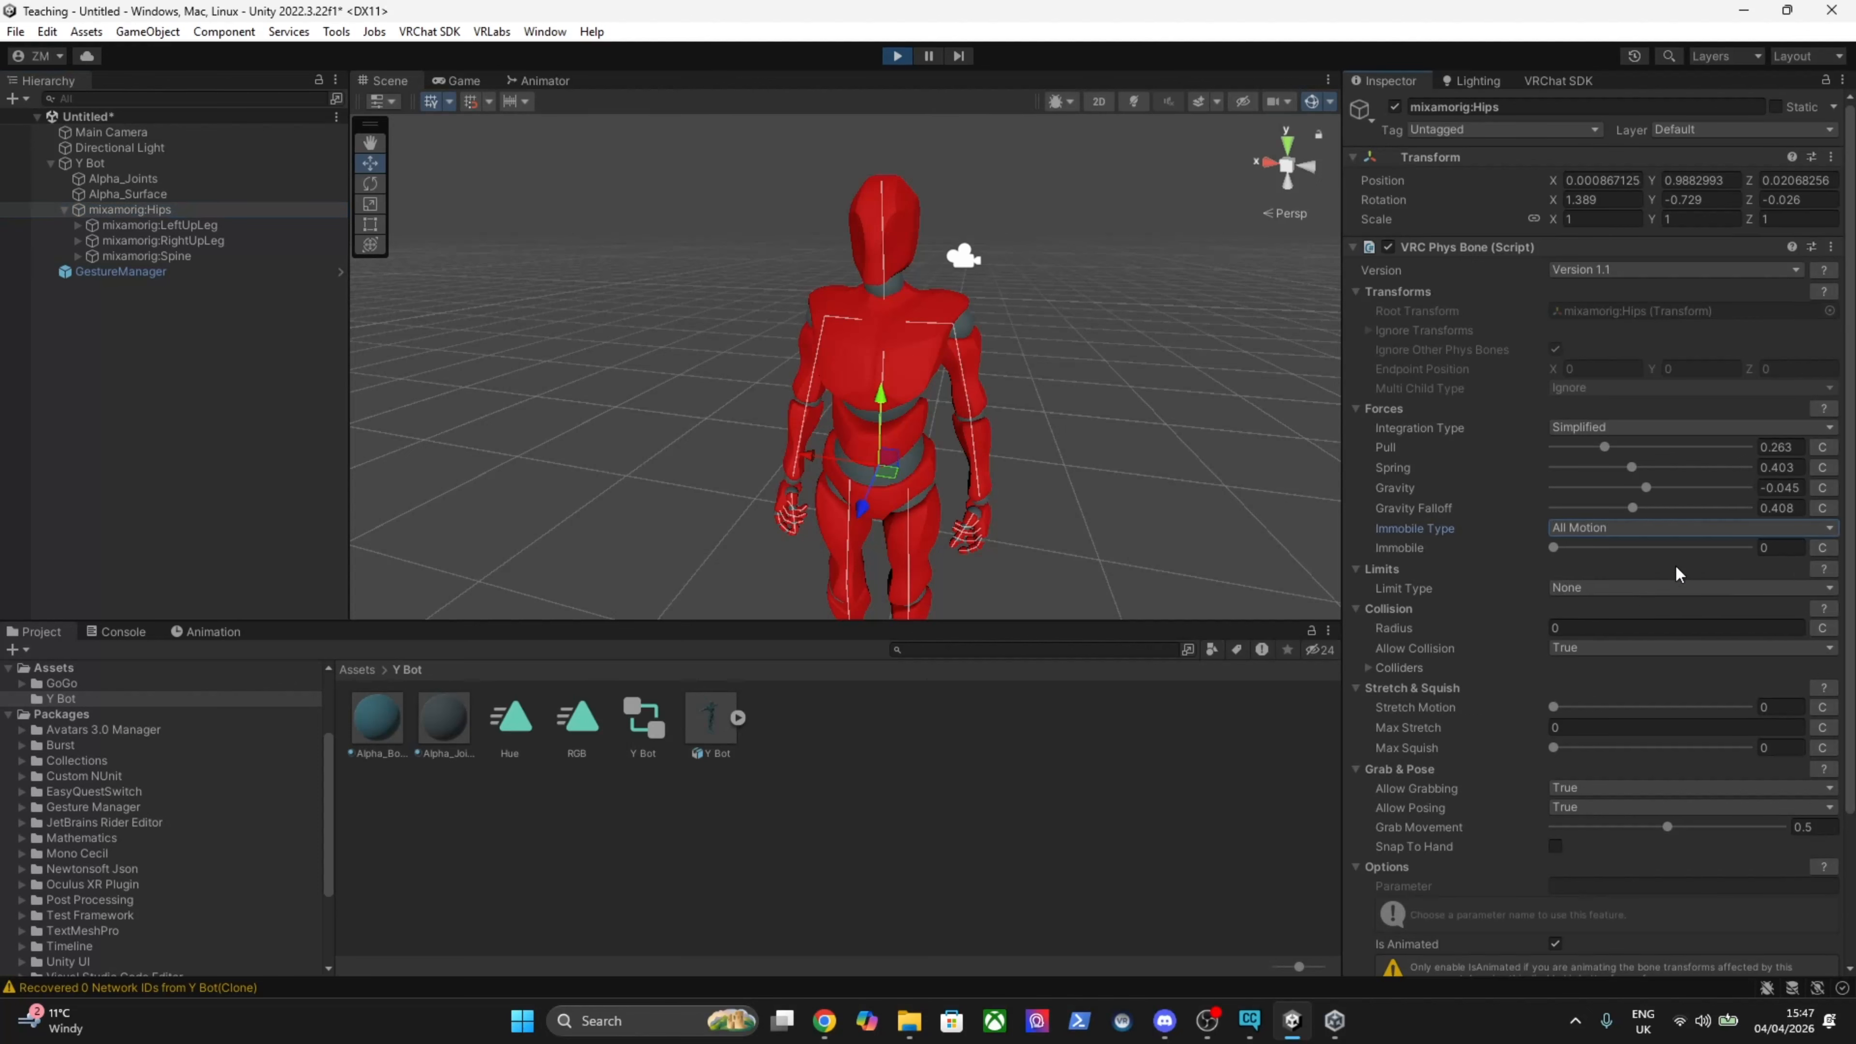
Set the Limit Type of the mixamorig:Hips Phys Bone to Angle and examine the limit cones from the side.
left_click(1634, 590)
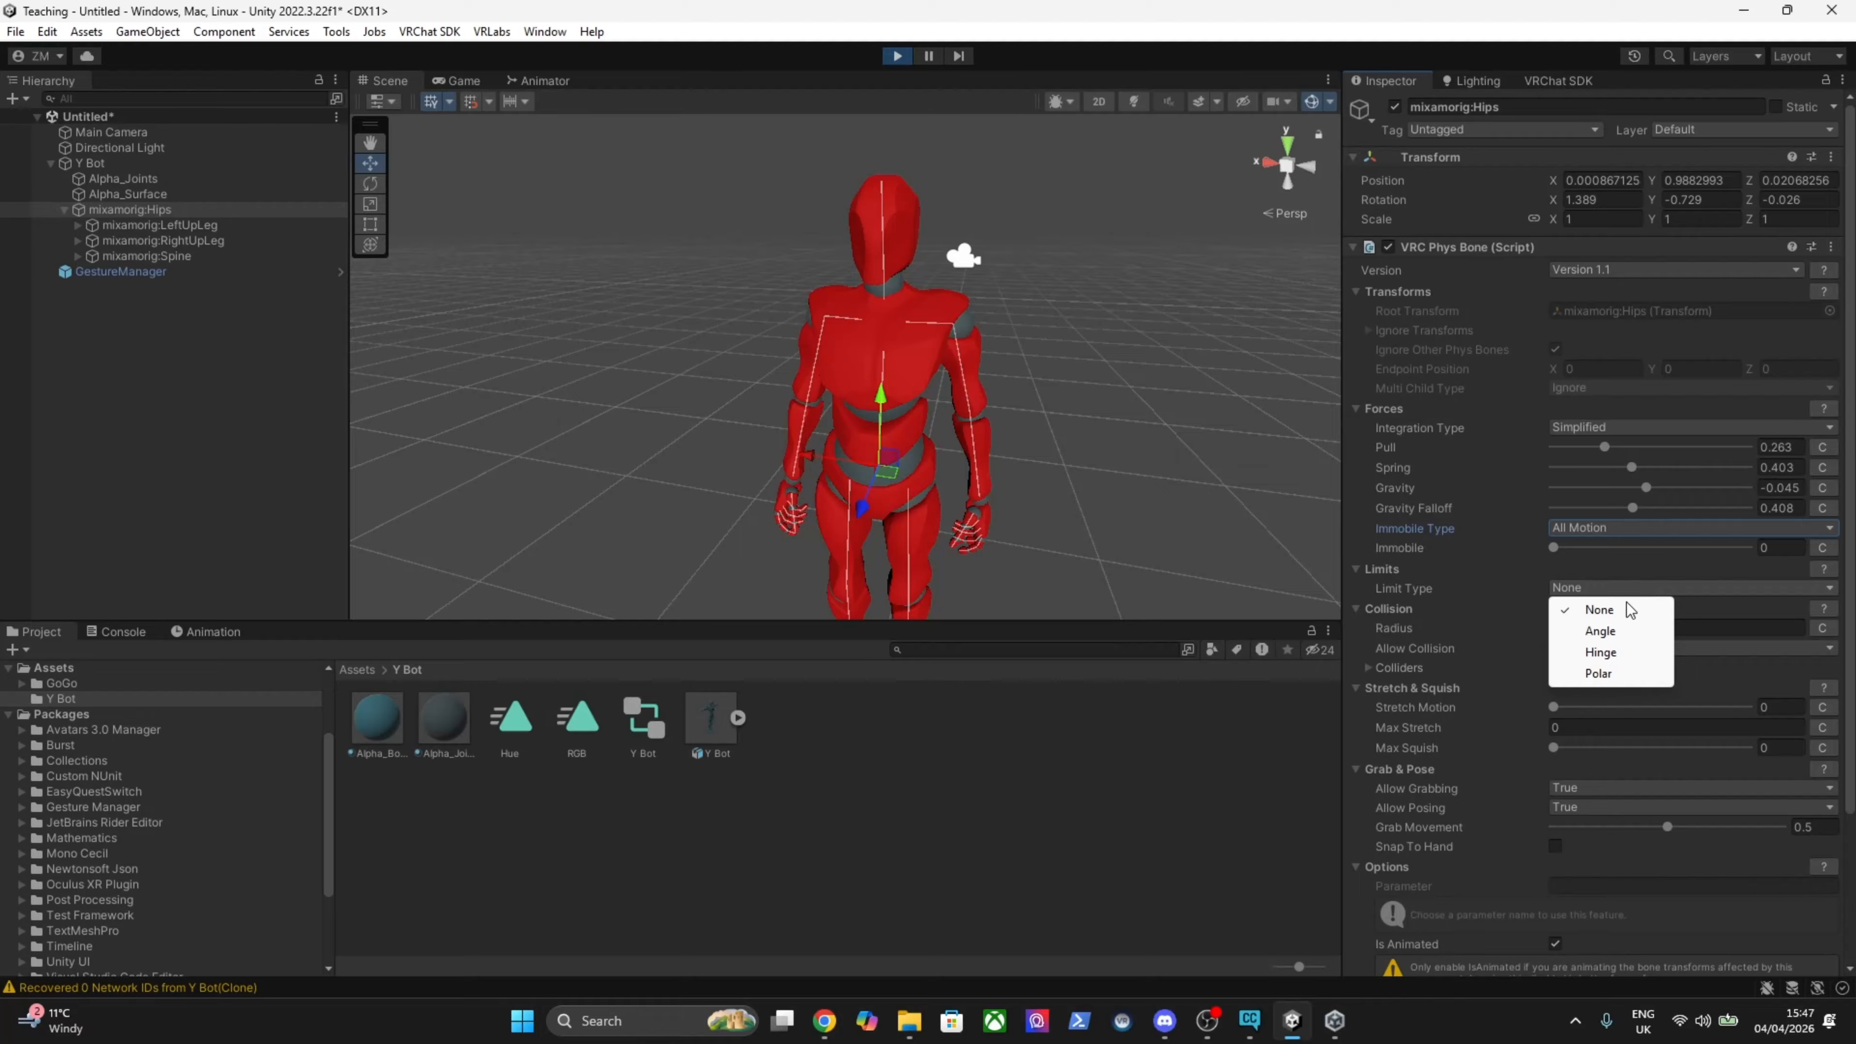
left_click(1611, 631)
left_click_drag(1036, 369, 710, 430, "alt")
scroll(712, 431, "up", 5)
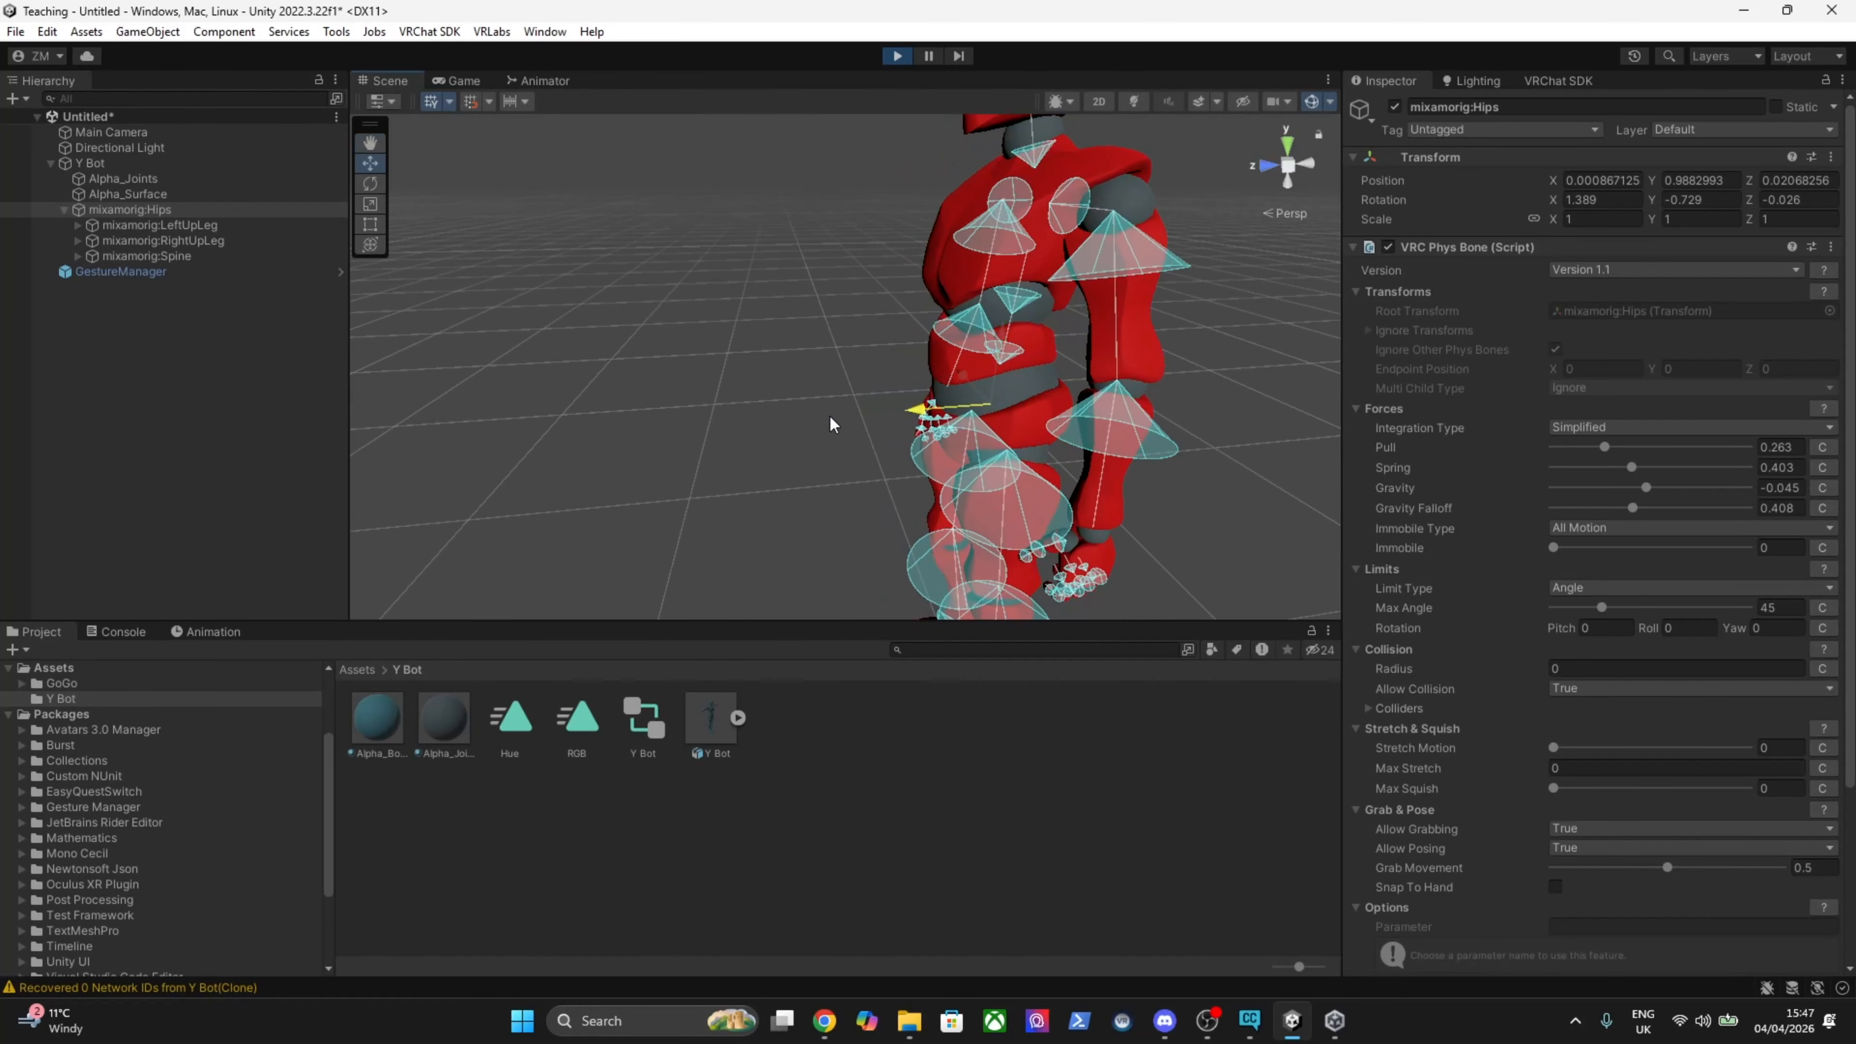
Frame Y Bot and move it along the Z and X axes to test the angle limits.
left_click(90, 166)
key("f")
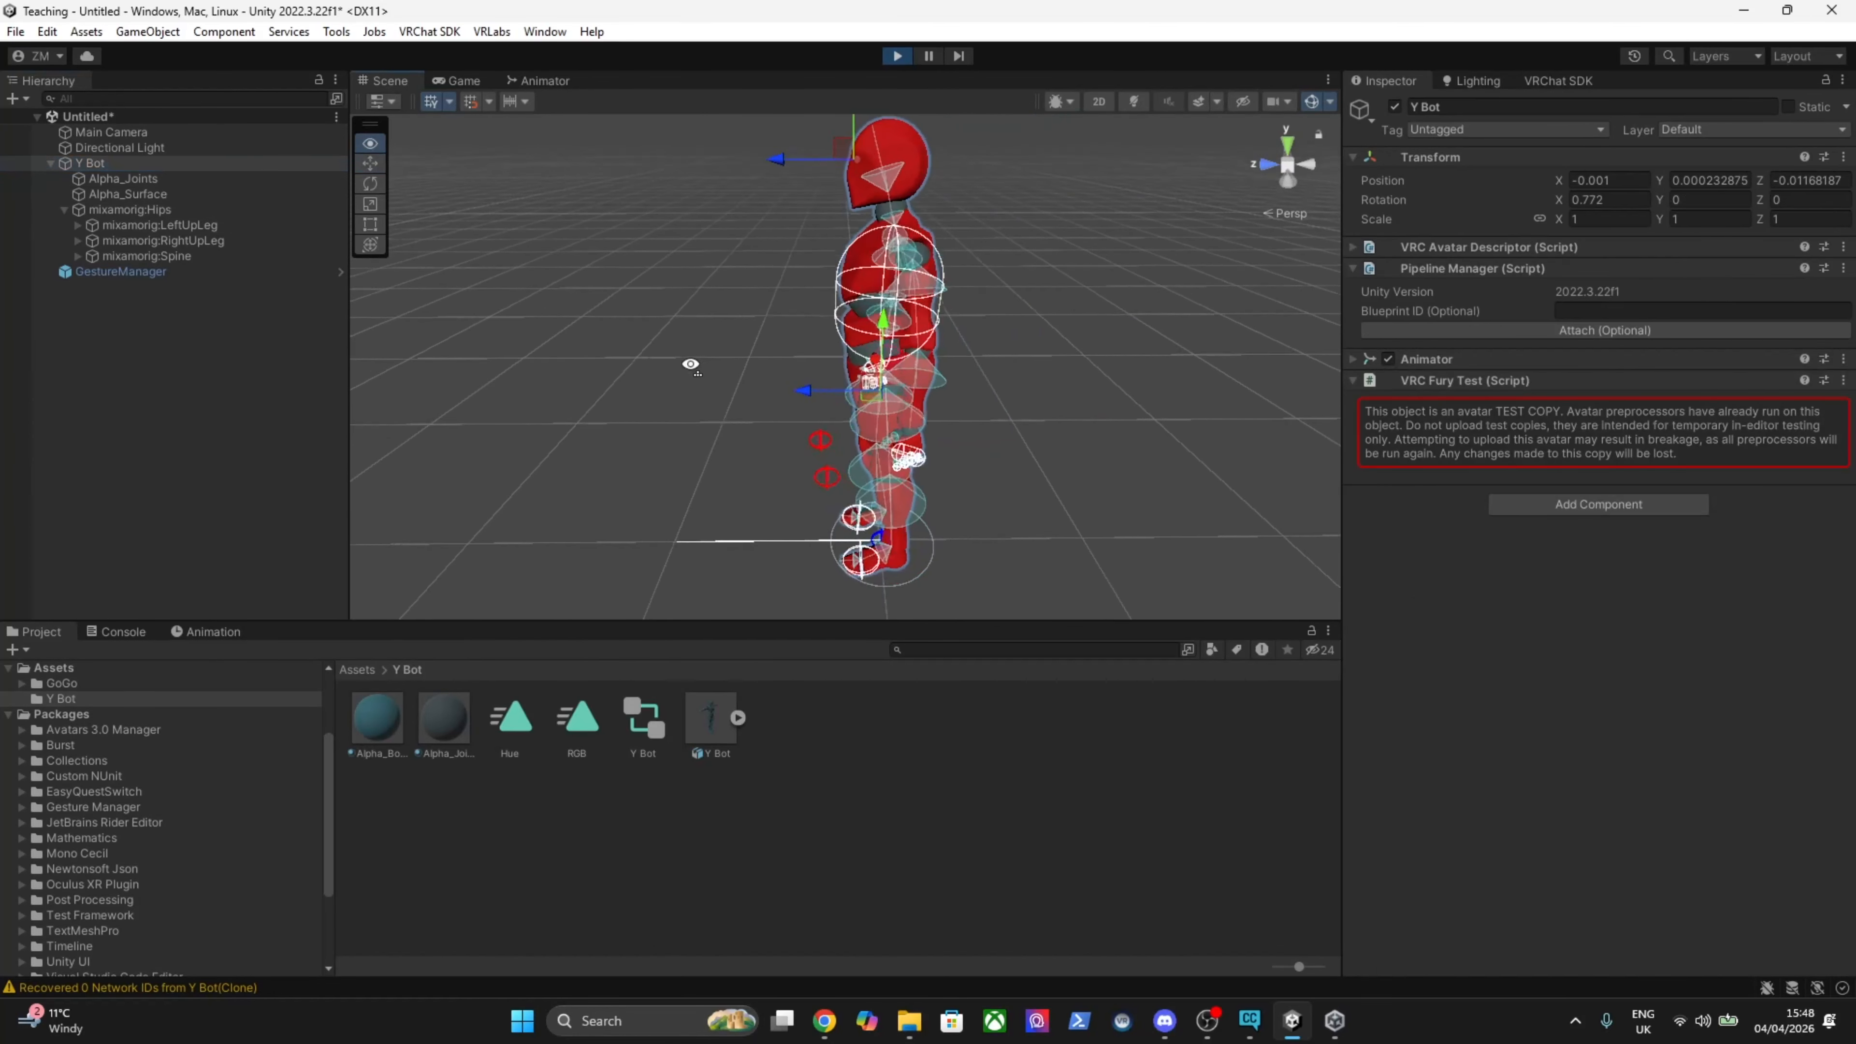
scroll(785, 432, "up", 5)
left_click_drag(784, 419, 840, 373)
right_click_drag(847, 371, 1037, 376)
key("s")
key("a")
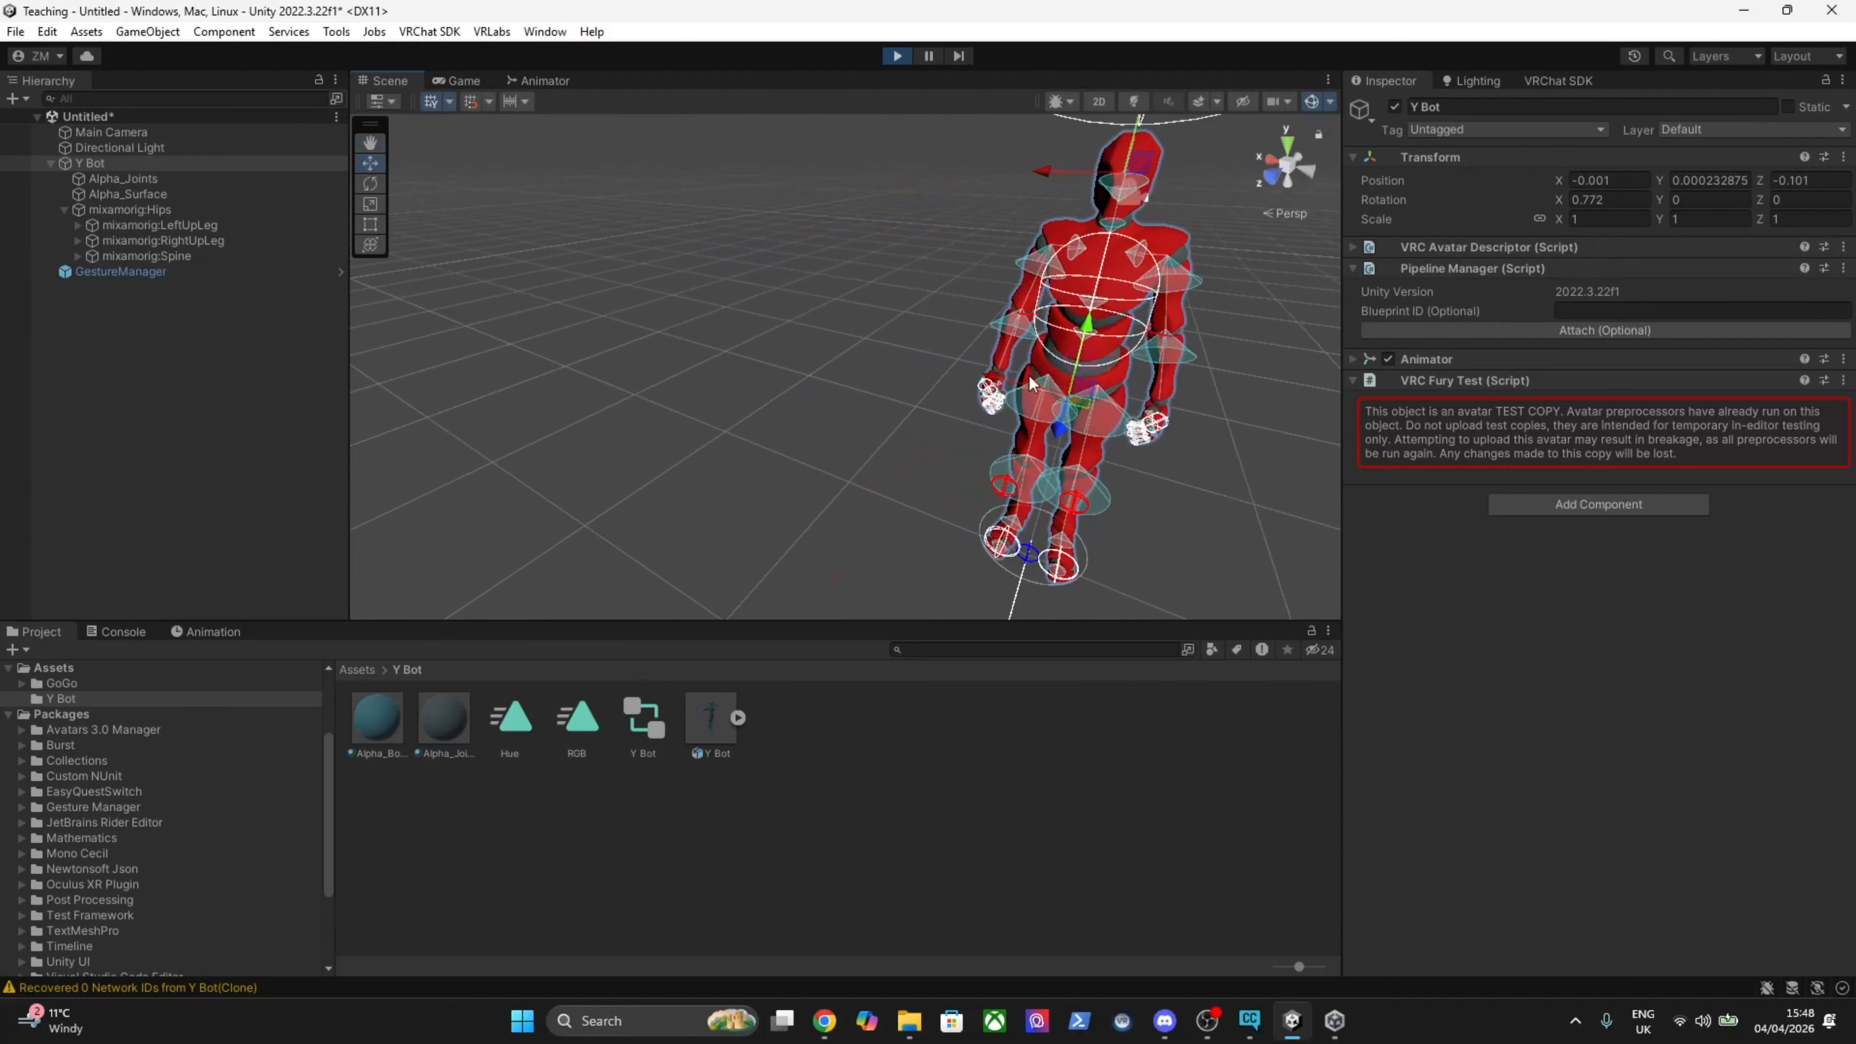
mouse_move(992, 377)
left_mouse_down()
mouse_move(862, 364)
mouse_move(1022, 391)
left_mouse_up()
Change the hips Phys Bone's Limit Type to Hinge and examine the hinge limits on the body from the side.
left_click(192, 209)
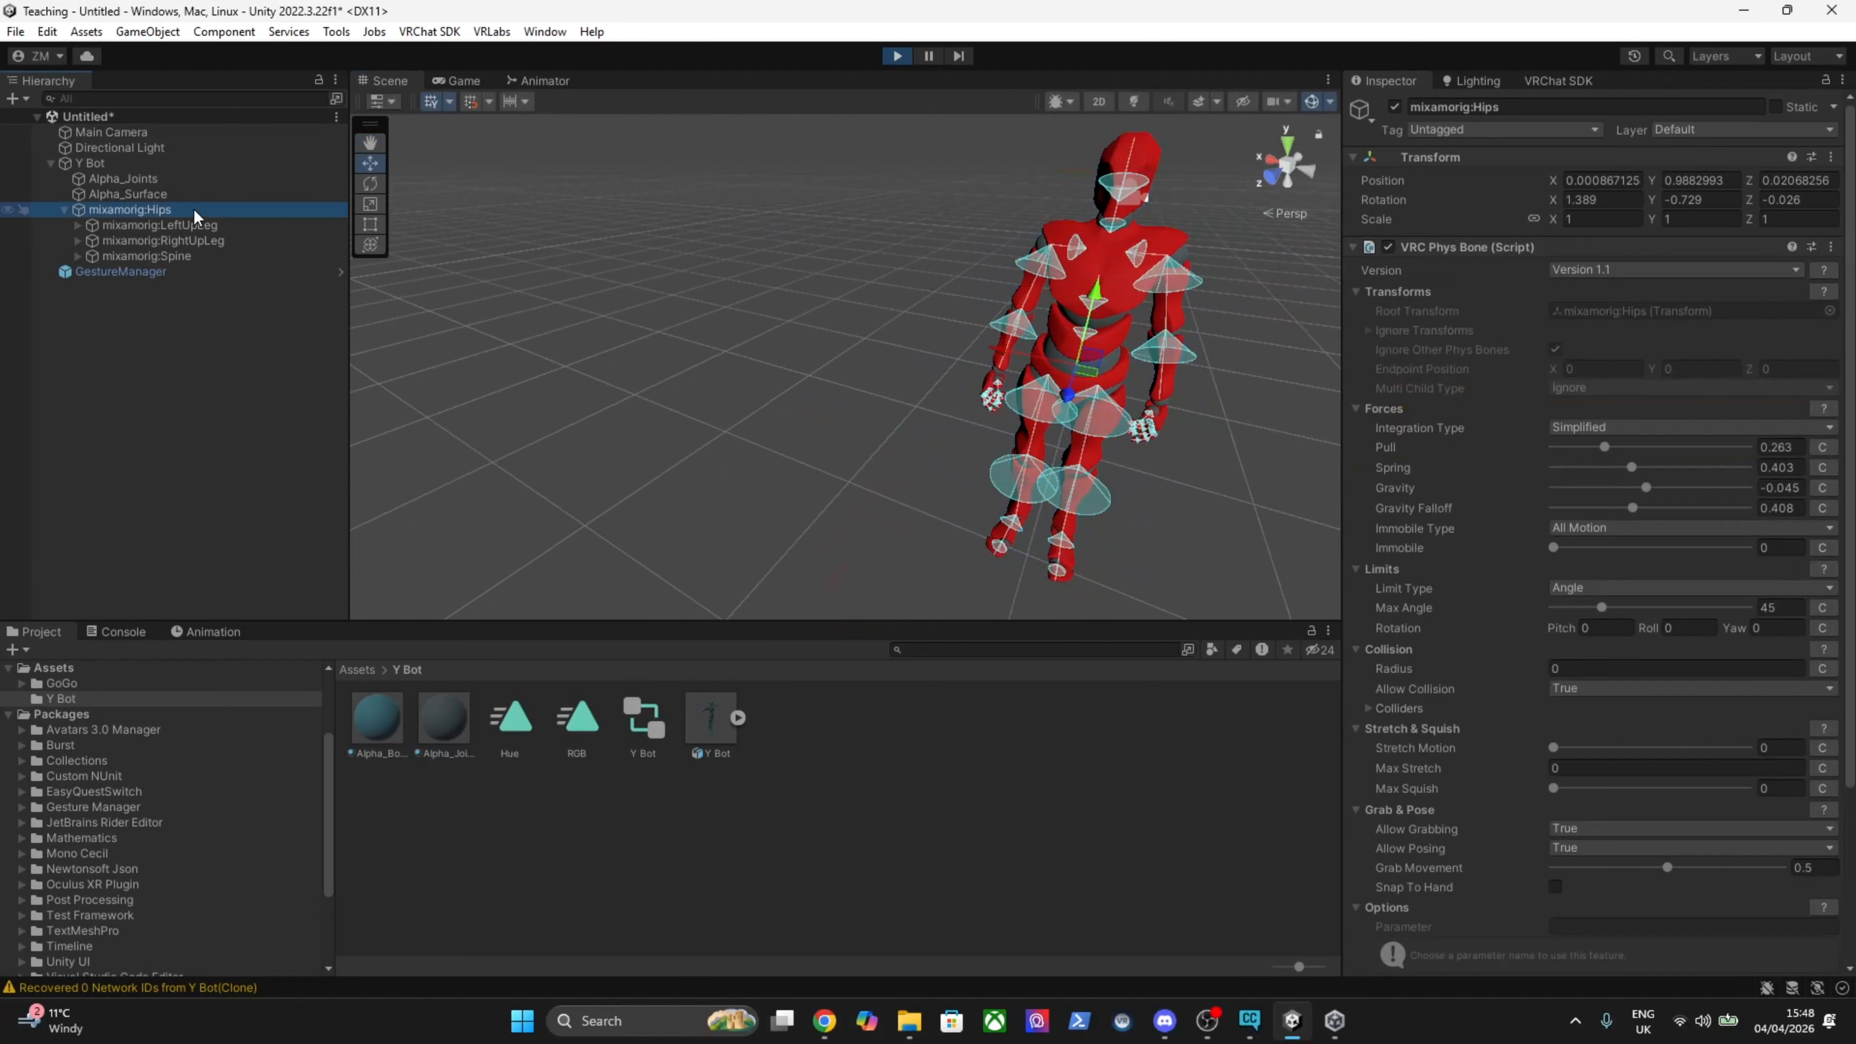
left_click(1681, 587)
left_click(1608, 648)
key("w")
right_click_drag(1067, 314, 727, 414)
key("s")
key("a")
key("d")
Move Y Bot along the Z and X axes to test how the hinge limits restrict its bones.
left_click(125, 164)
key("w")
key("s")
key("d")
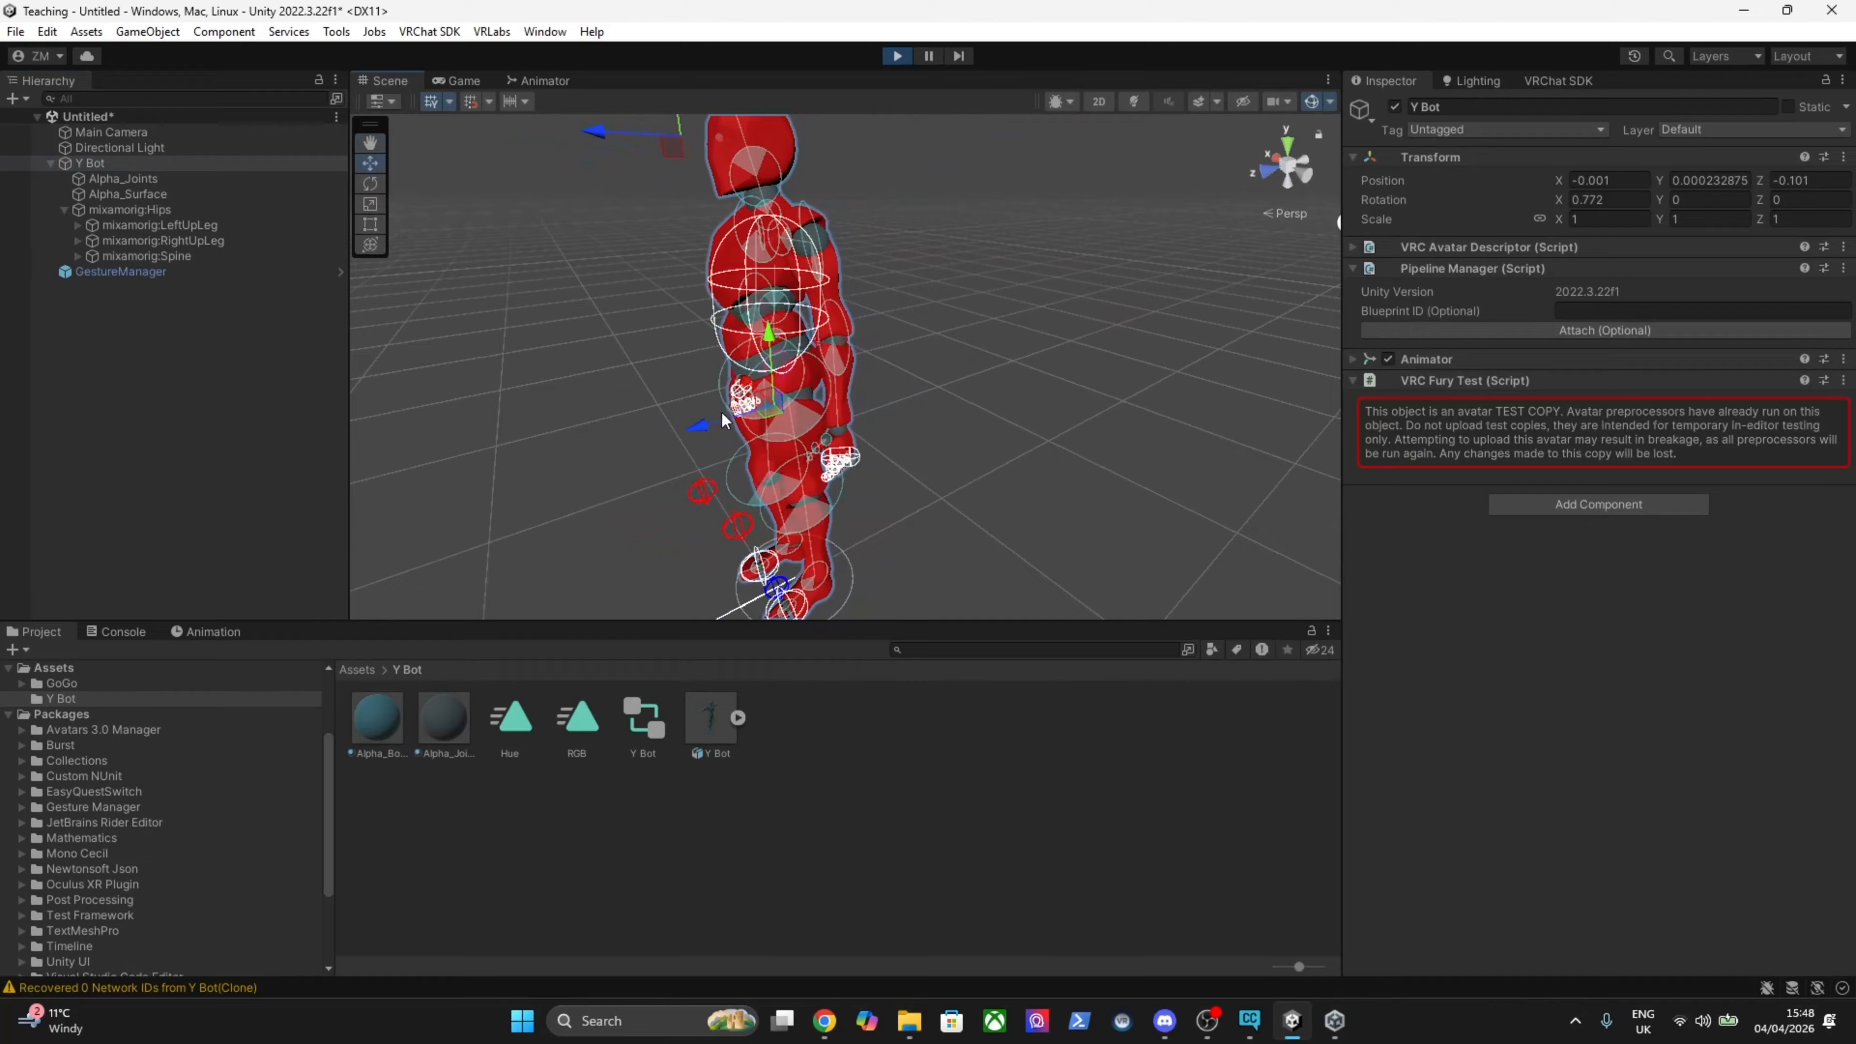
left_click_drag(706, 431, 760, 413)
key("a")
right_click_drag(760, 413, 948, 378)
left_click_drag(918, 359, 883, 397)
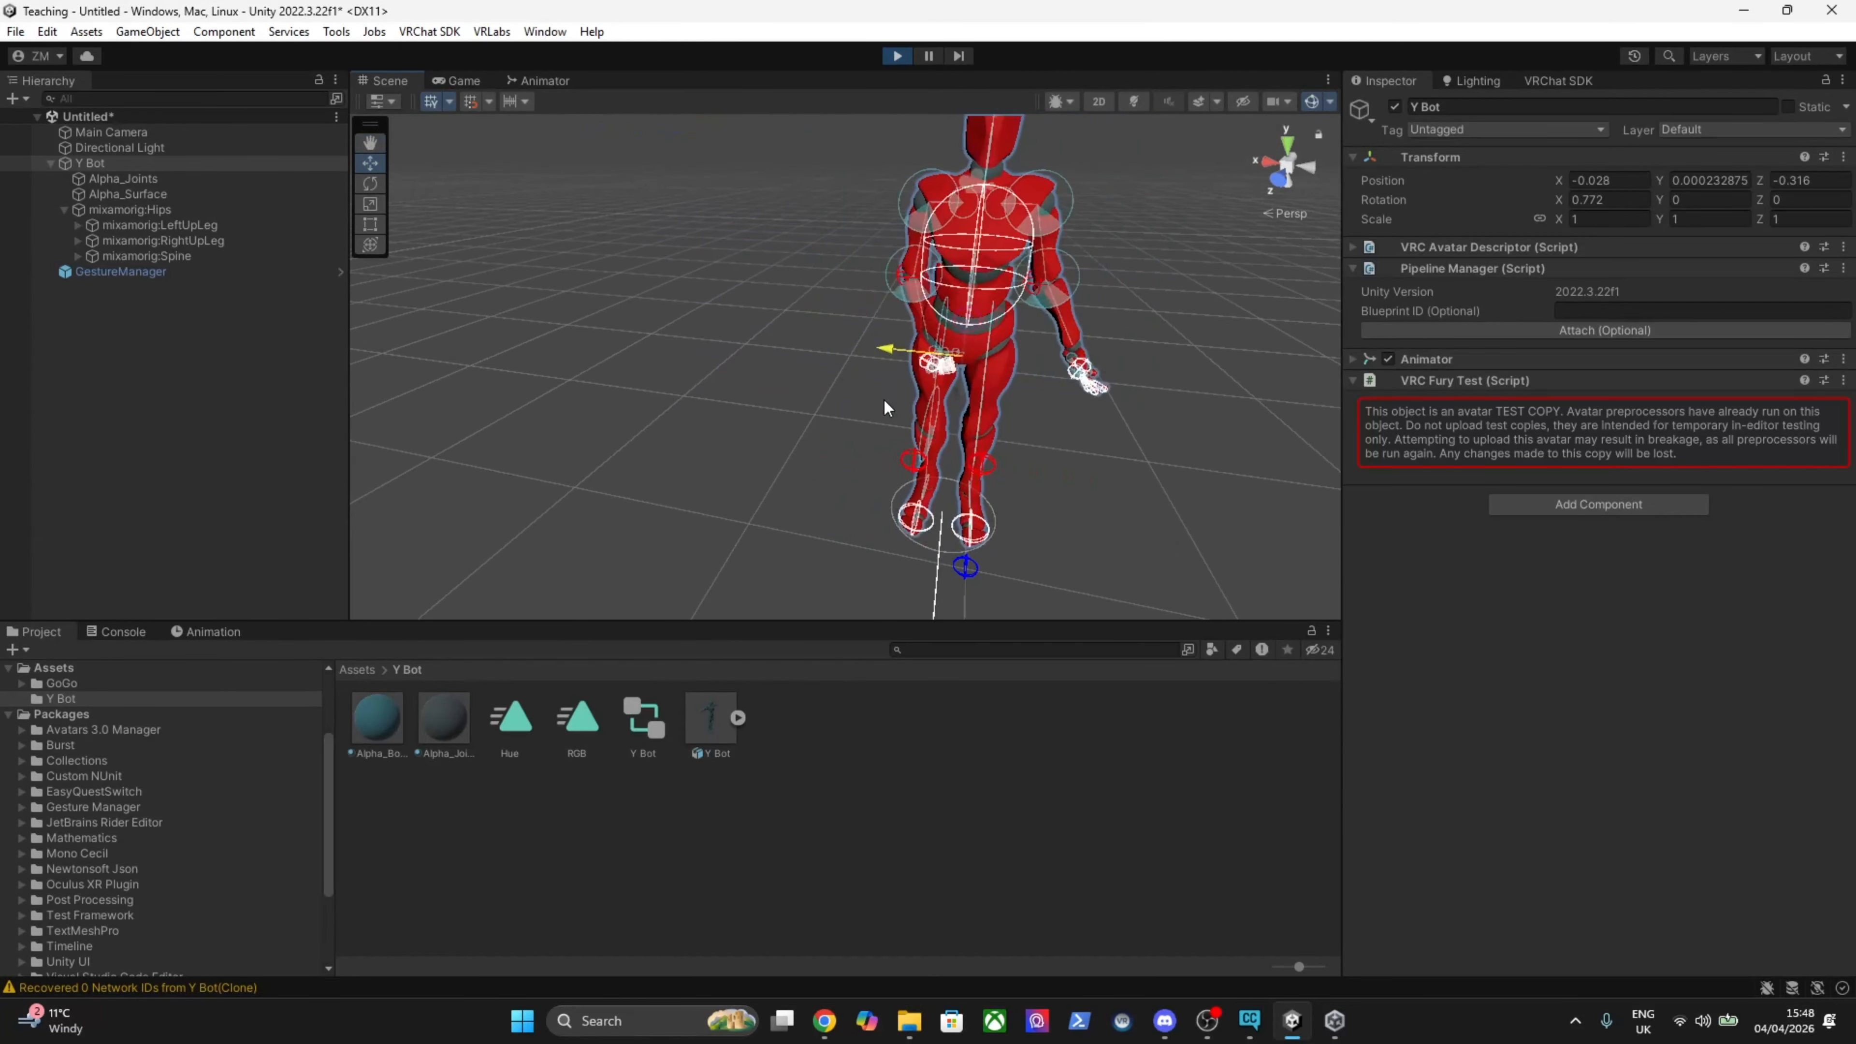
Change the hips Phys Bone's Limit Type to Polar and move Y Bot around to test the polar limits.
left_click(132, 210)
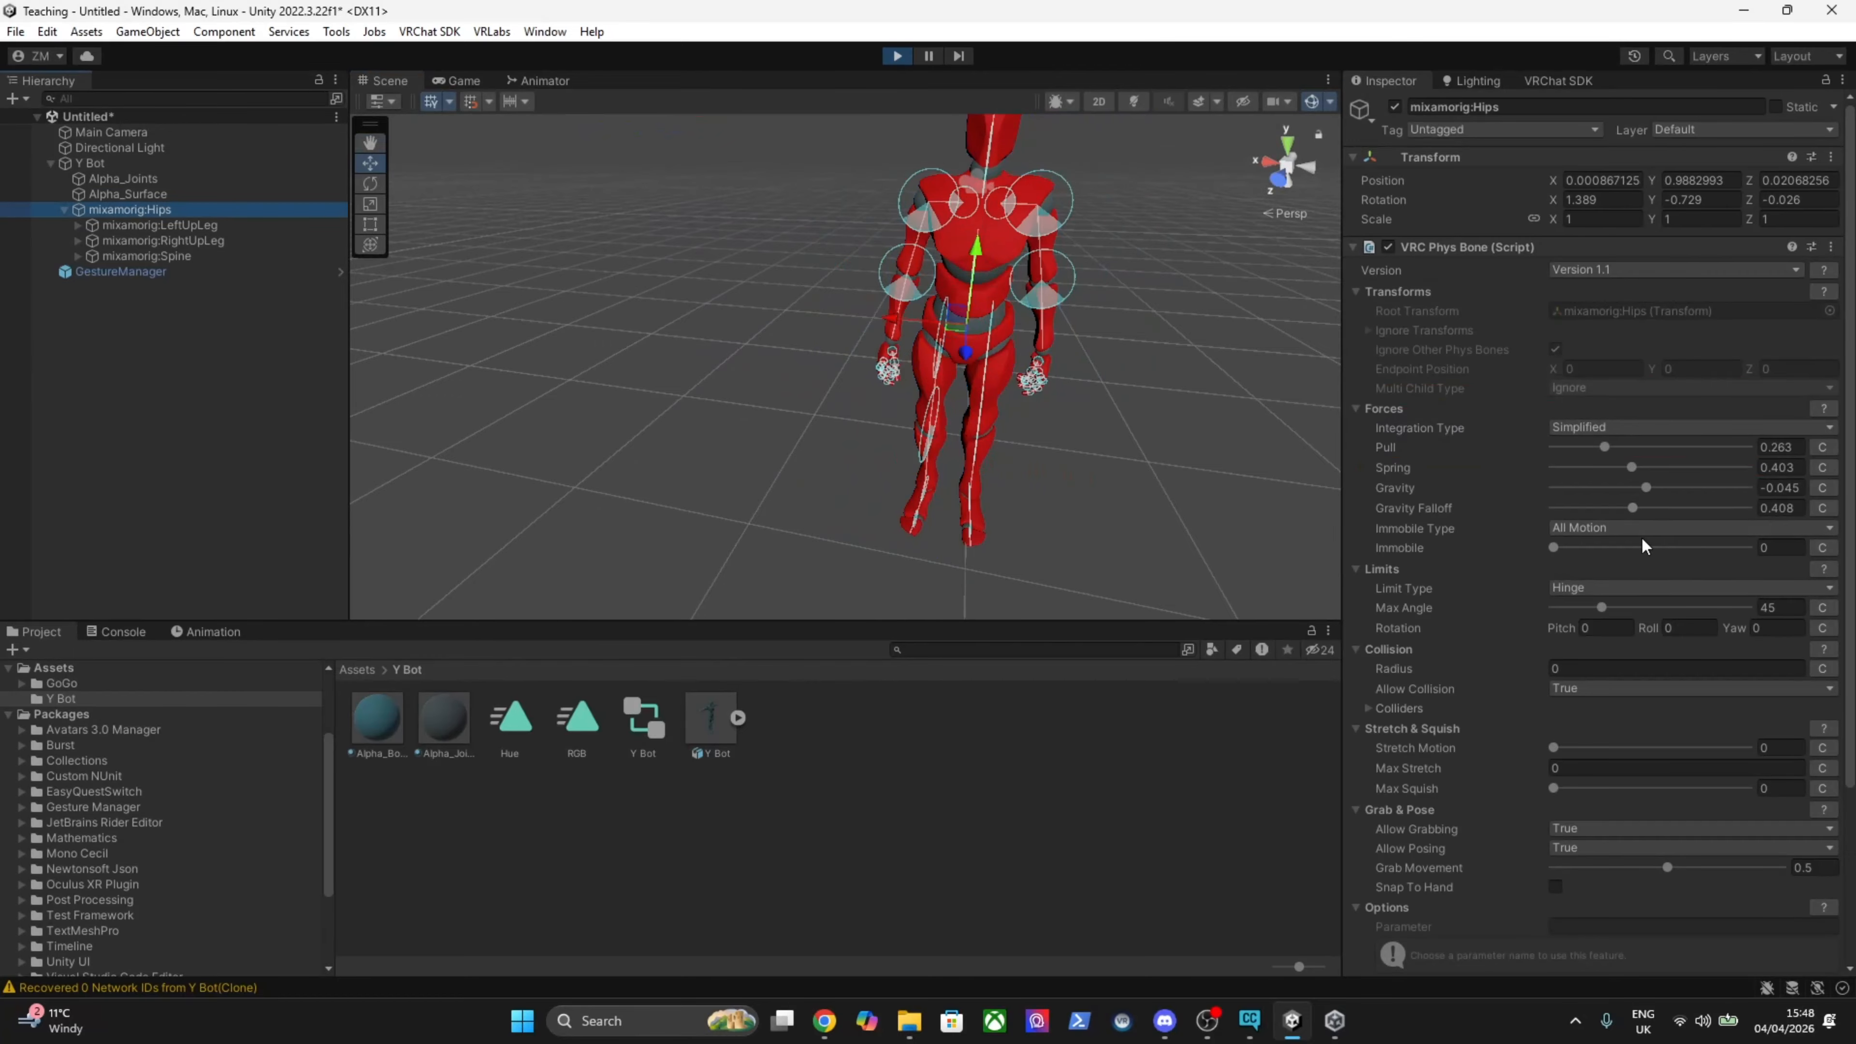
left_click(1606, 587)
left_click(1619, 674)
right_click_drag(1082, 307, 838, 358)
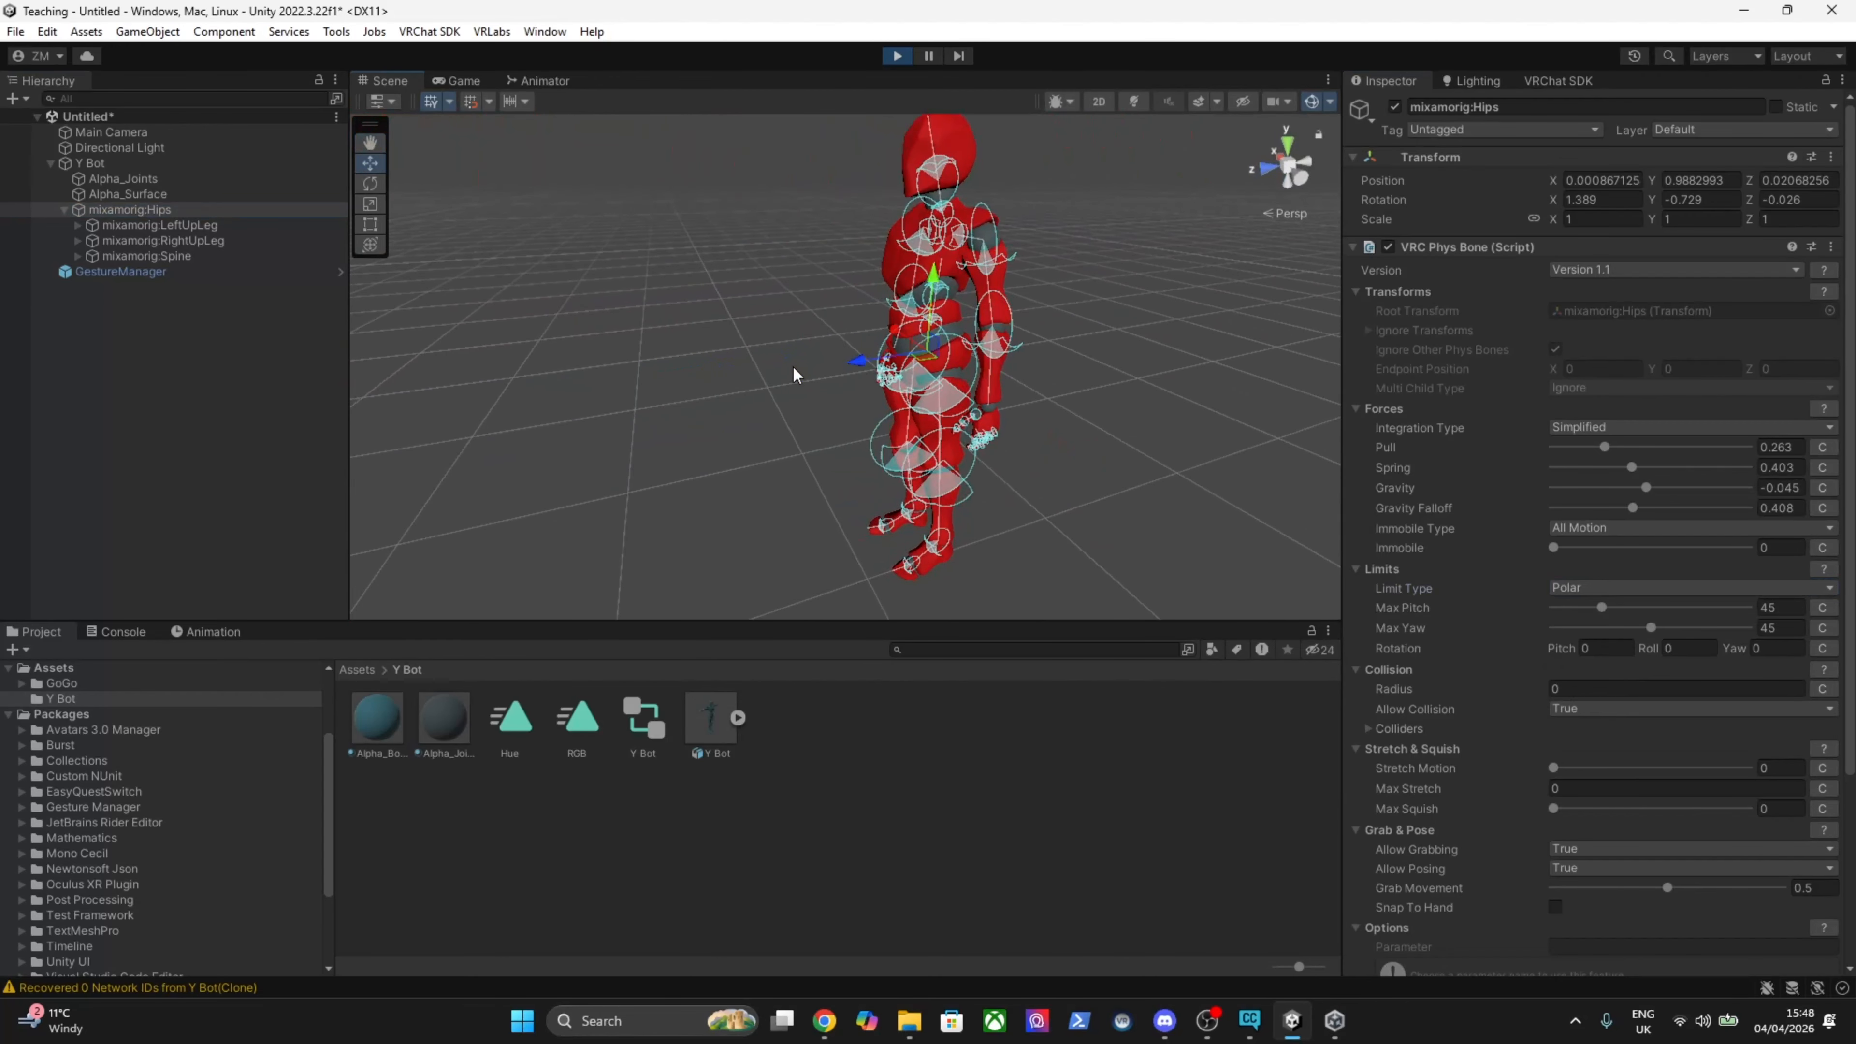
left_click(94, 167)
mouse_move(856, 395)
left_mouse_down()
mouse_move(707, 418)
mouse_move(825, 367)
mouse_move(799, 343)
mouse_move(887, 271)
mouse_move(882, 374)
left_mouse_up()
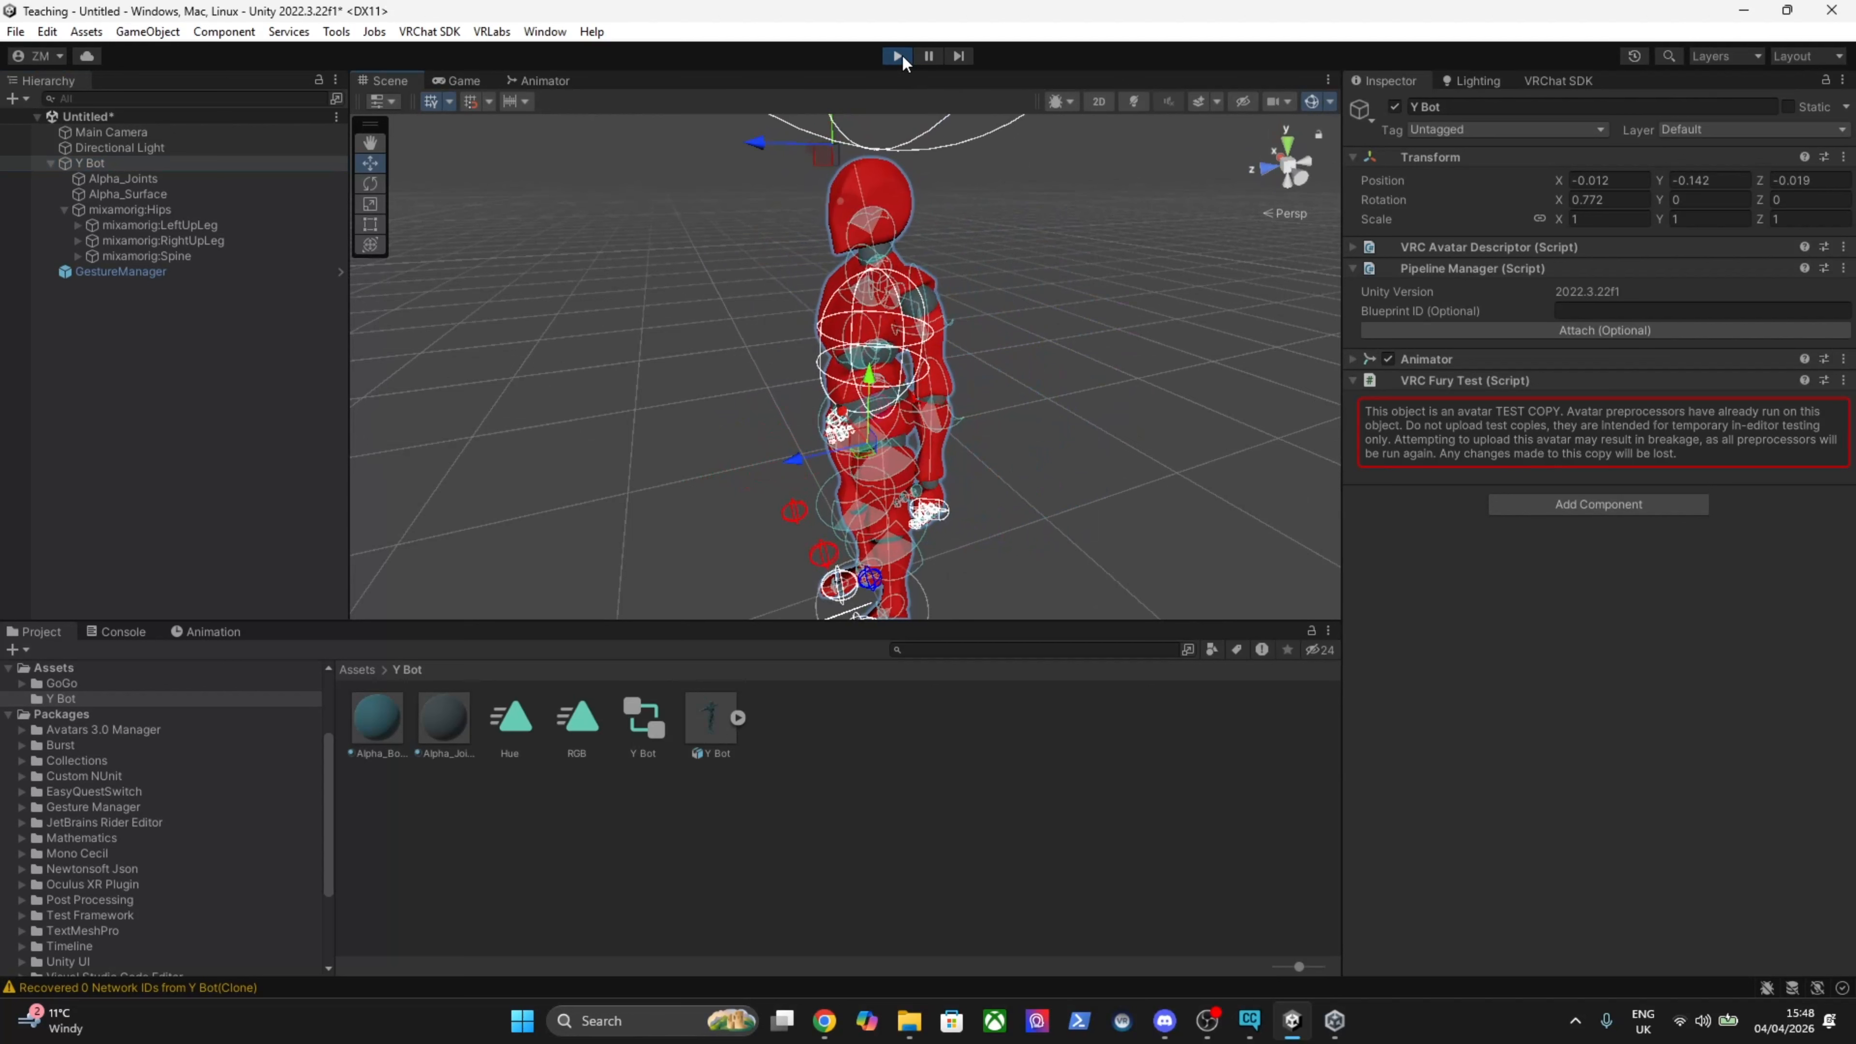
Reset the Limit Type of the mixamorig:Hips Phys Bone to None.
left_click(206, 212)
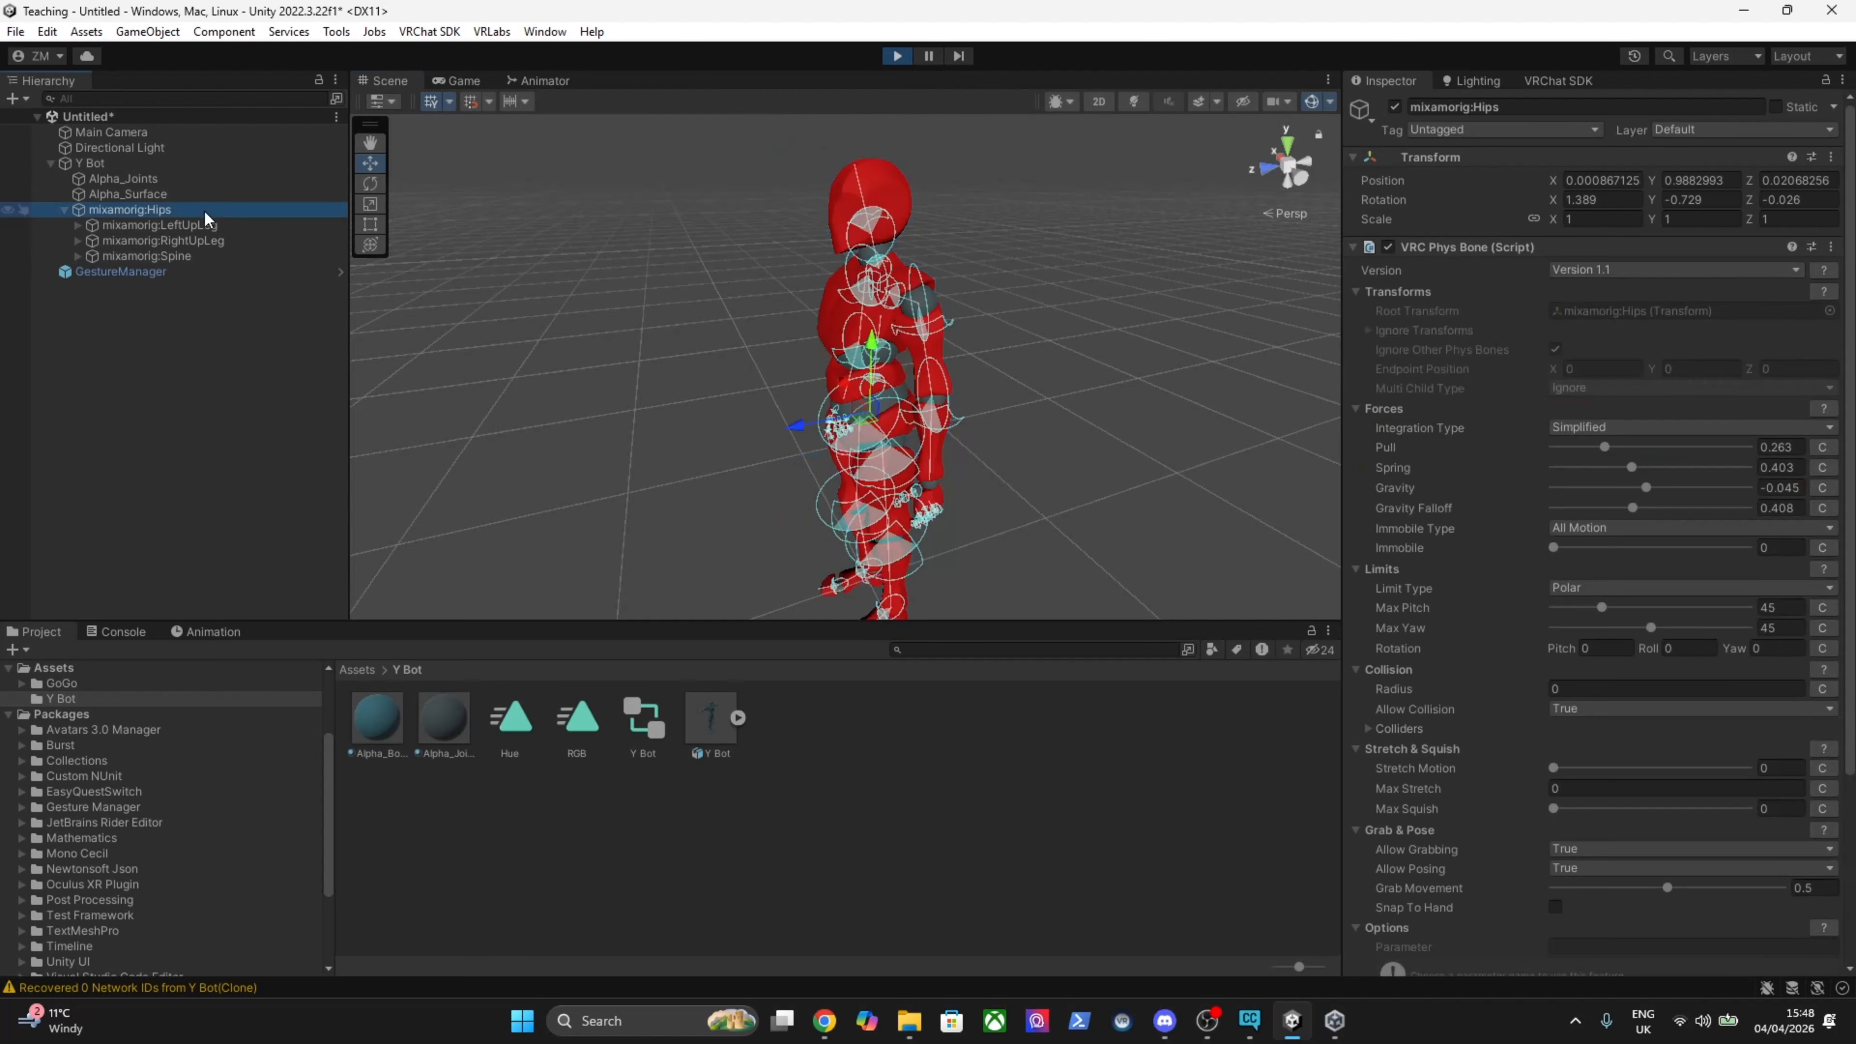
left_click(1596, 592)
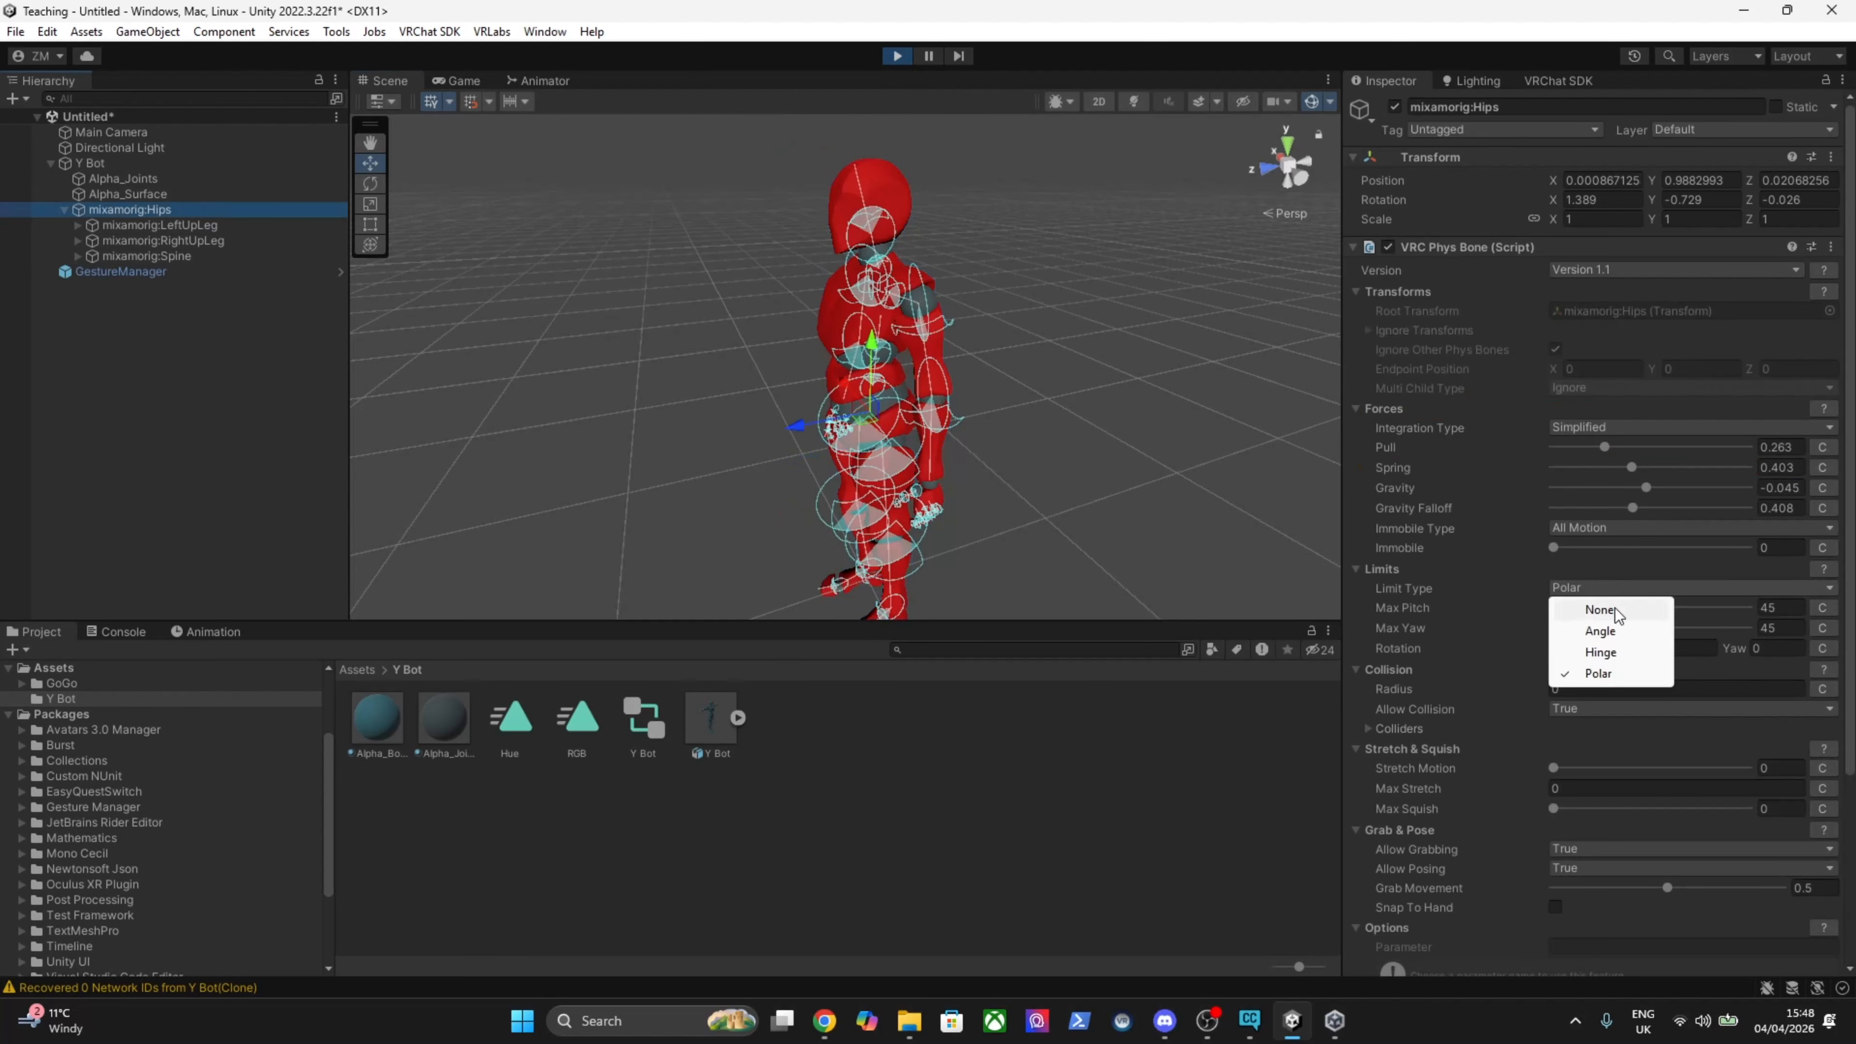
left_click(1613, 610)
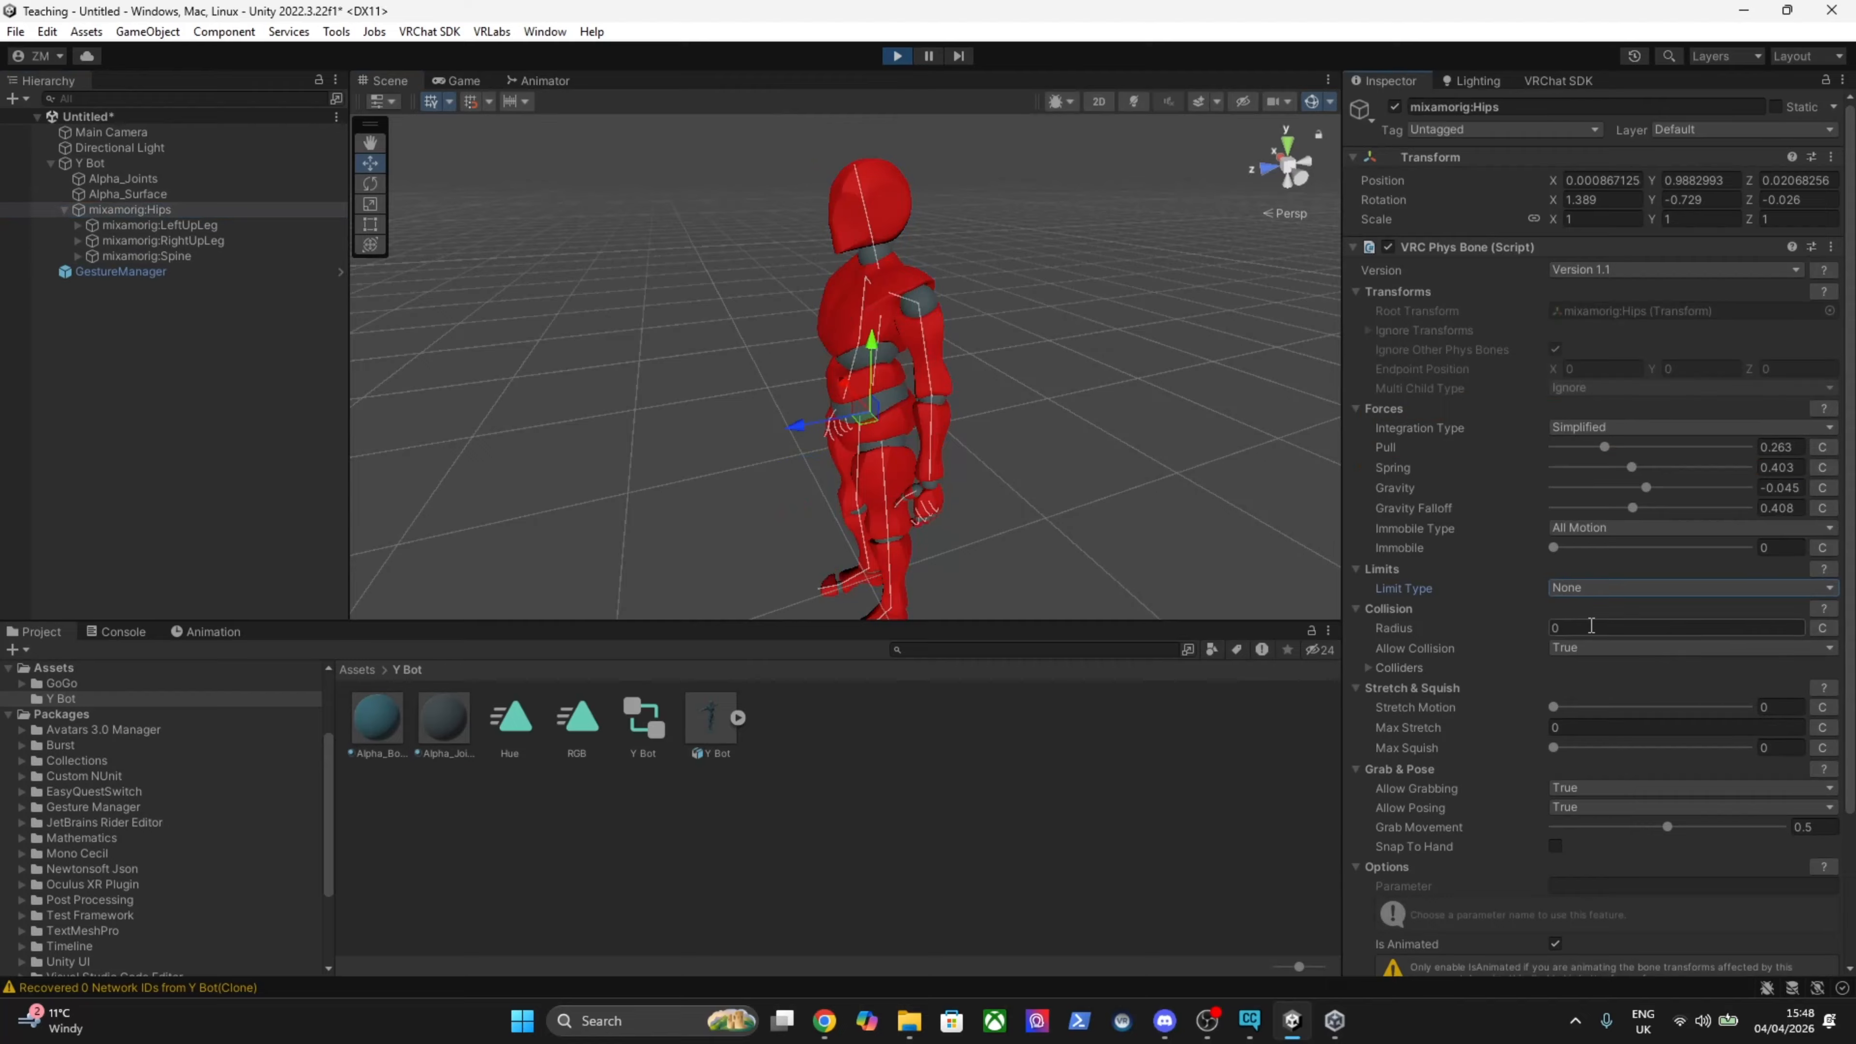